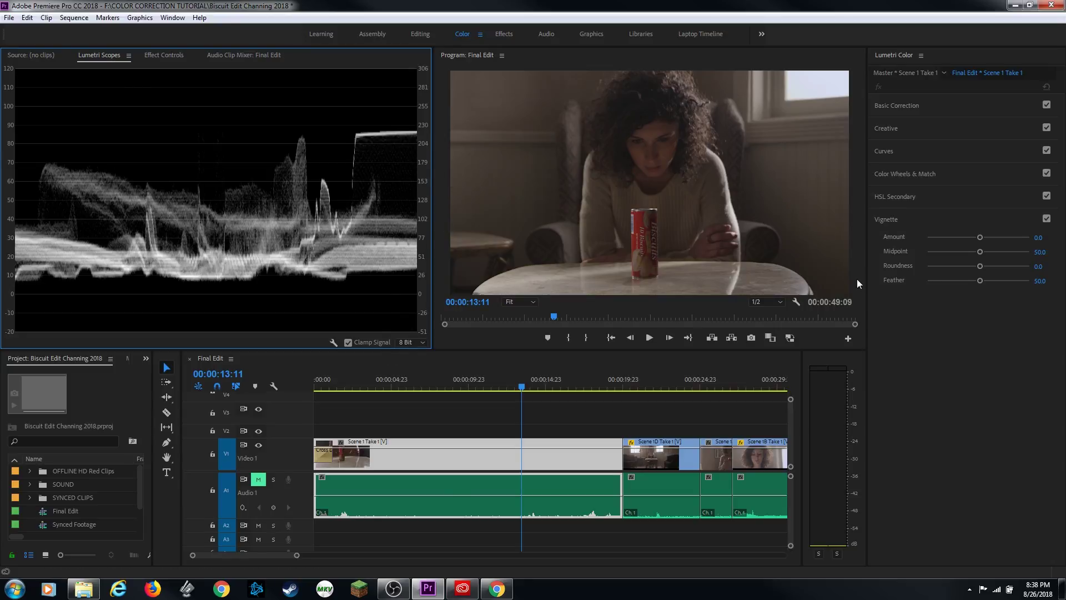
Step: In Basic Correction, set exposure to 1.1, whites to 15.7 and blacks to -10.3, and compare the shot with the correction off and on
{"action": "left_click", "coordinate": [933, 107]}
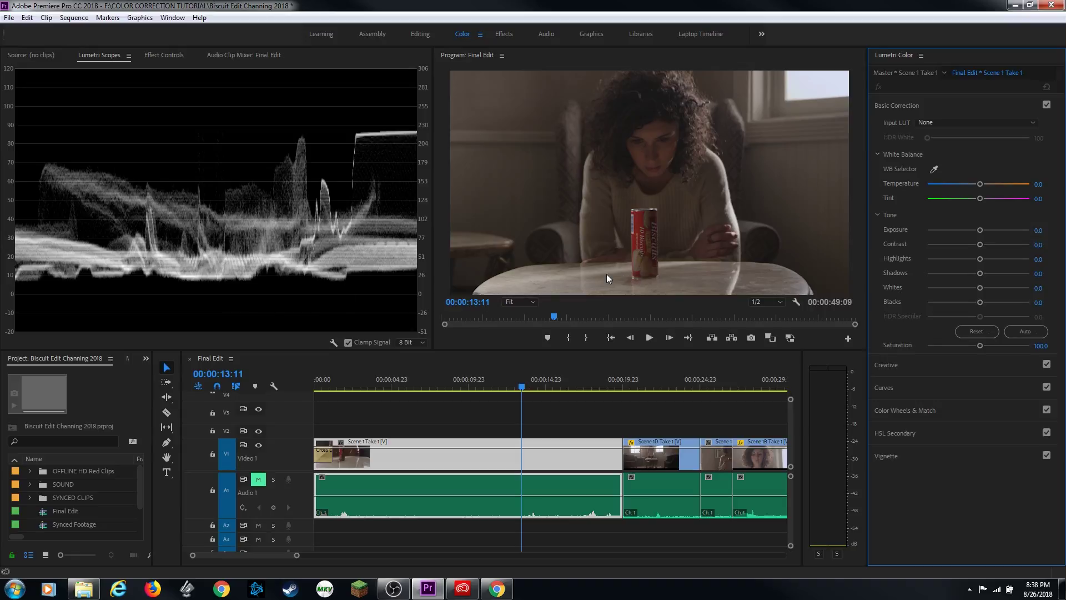
{"action": "left_click_drag", "start_coordinate": [980, 231], "coordinate": [989, 234]}
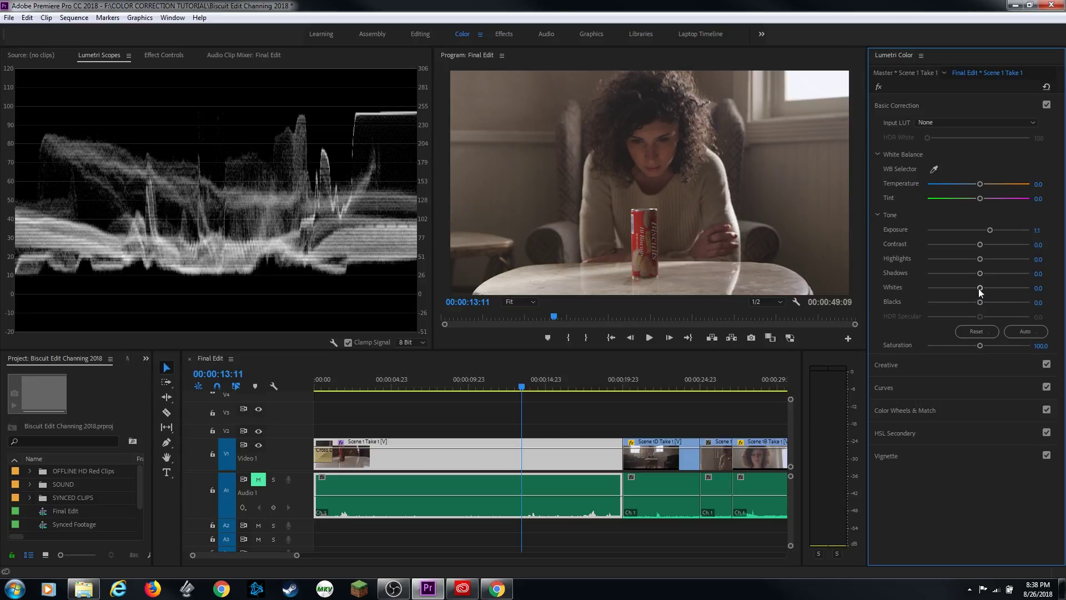
{"action": "left_click_drag", "start_coordinate": [981, 289], "coordinate": [988, 292]}
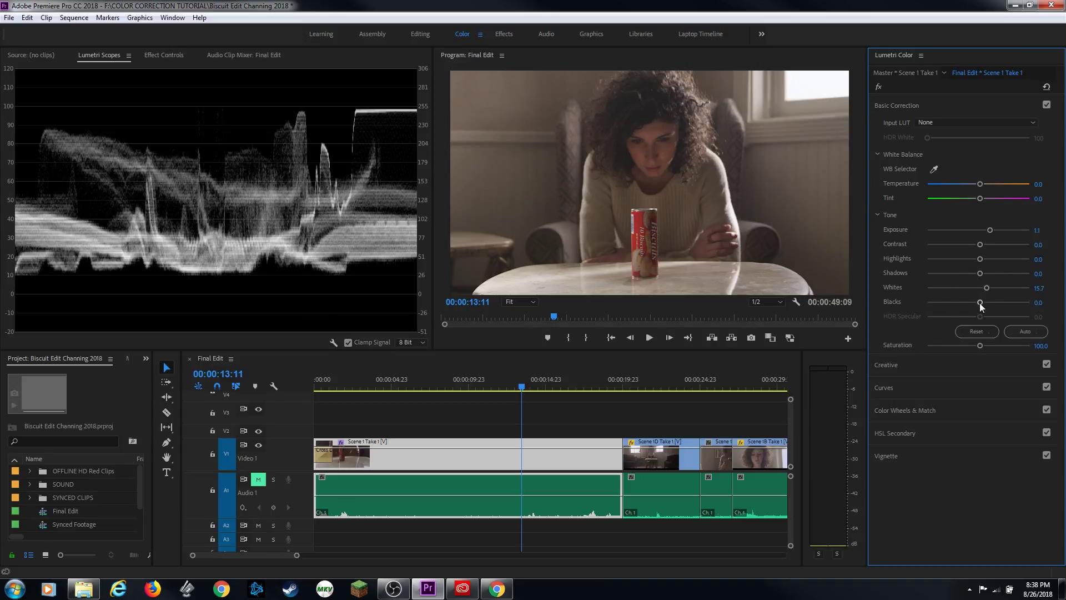
{"action": "left_click_drag", "start_coordinate": [981, 304], "coordinate": [972, 306]}
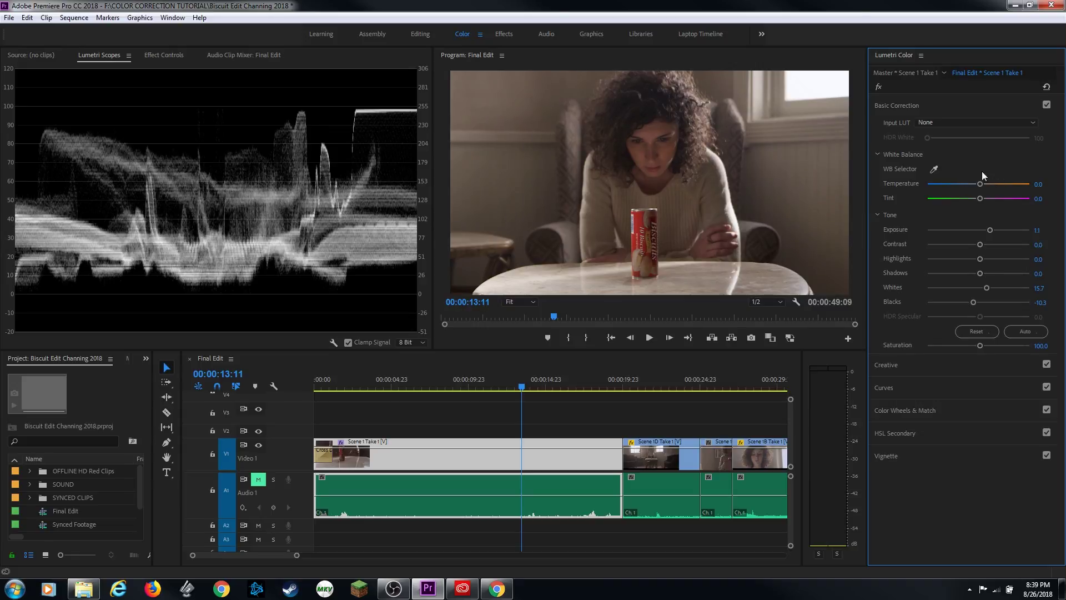
{"action": "left_click", "coordinate": [1047, 105]}
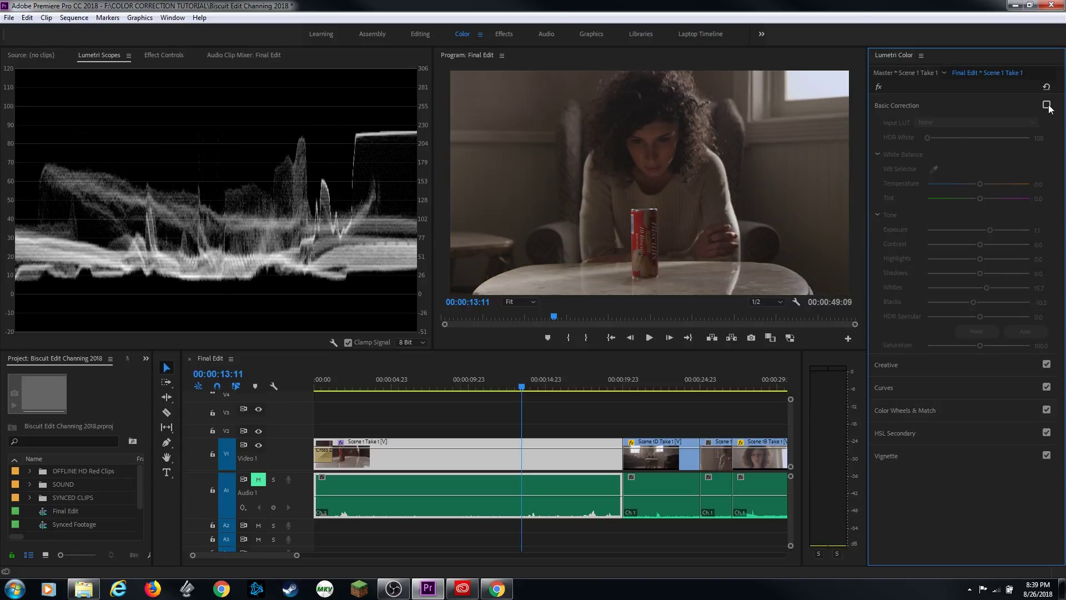
{"action": "left_click", "coordinate": [1047, 105]}
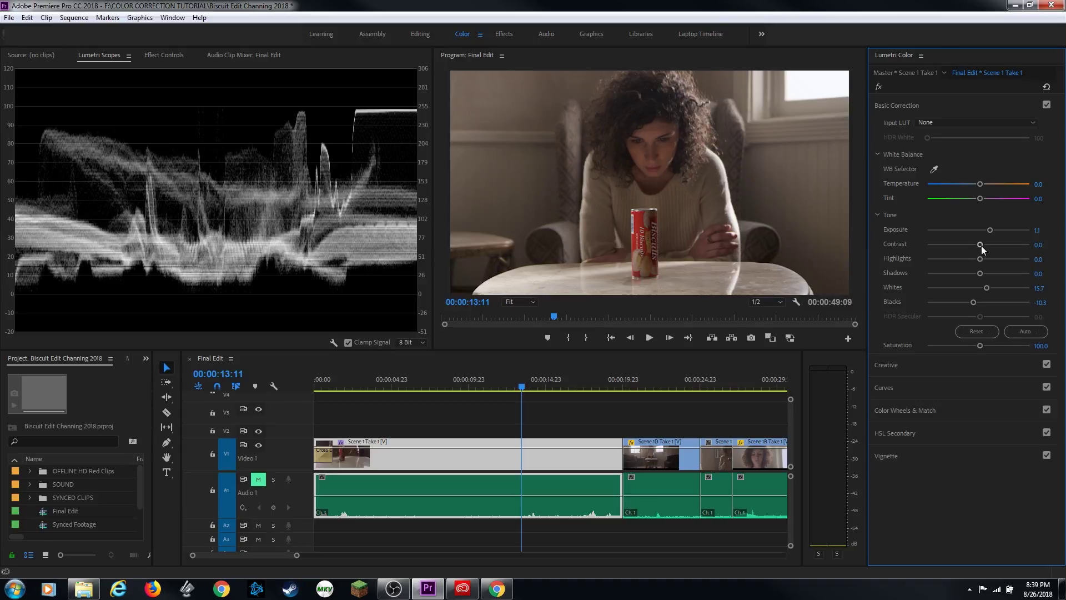
Step: Set the clip's contrast to 58.9, bring whites down to 3.8 and raise exposure to 1.5
{"action": "left_click_drag", "start_coordinate": [981, 246], "coordinate": [1007, 245]}
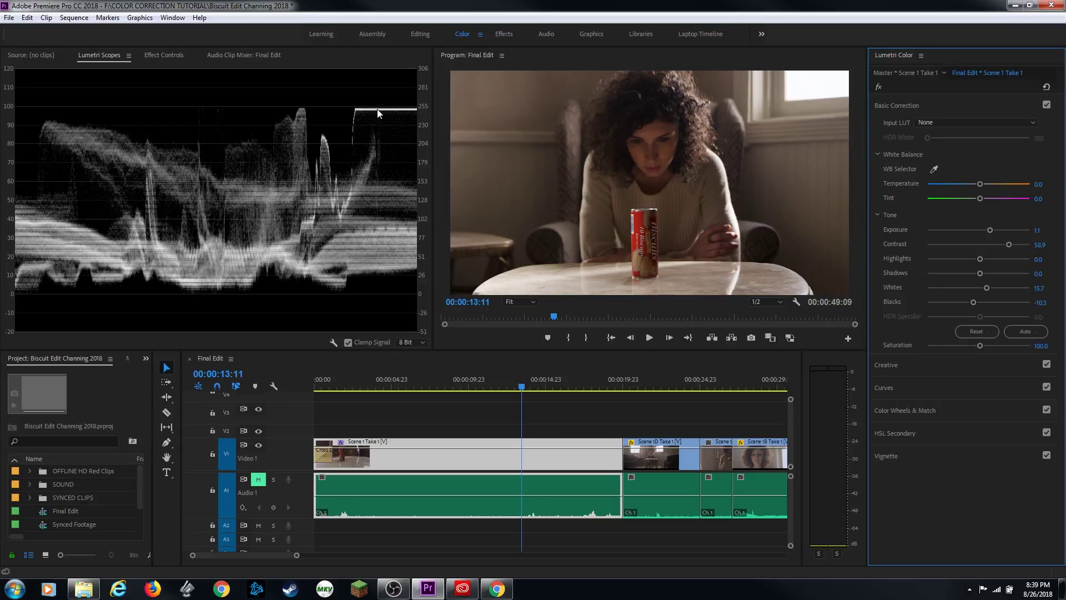
{"action": "left_click_drag", "start_coordinate": [983, 289], "coordinate": [980, 290]}
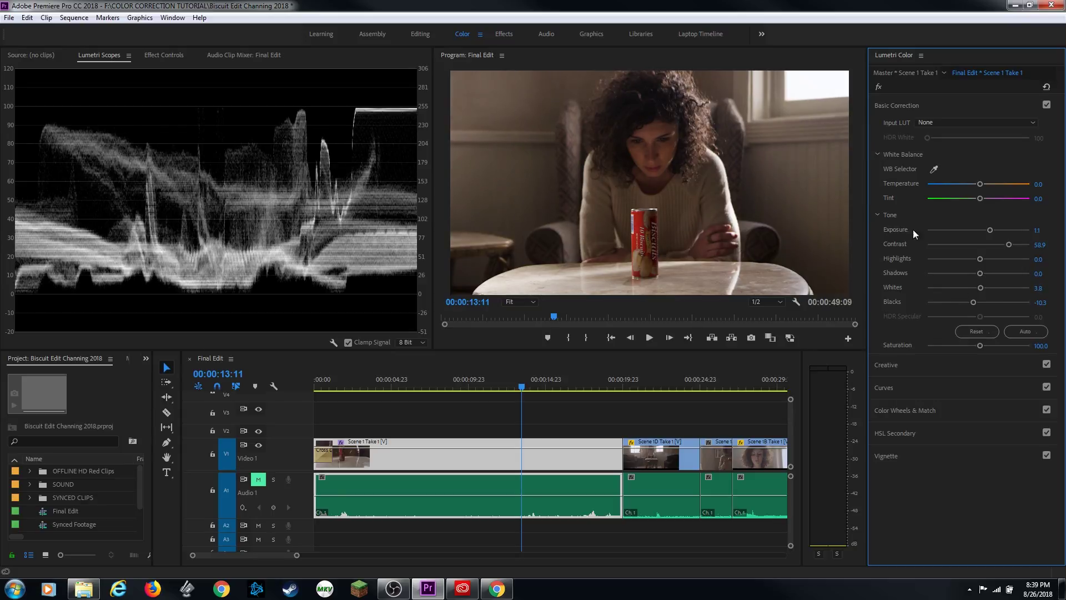
{"action": "left_click_drag", "start_coordinate": [987, 232], "coordinate": [993, 232]}
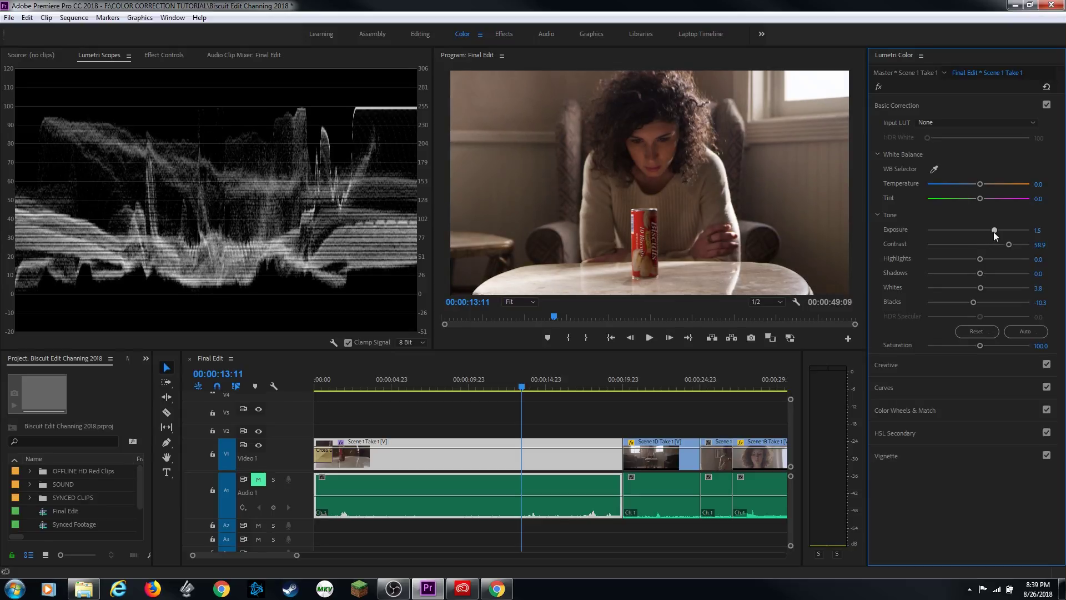
Step: Replace the luma waveform in the Lumetri Scopes with the RGB parade
{"action": "left_click", "coordinate": [158, 192]}
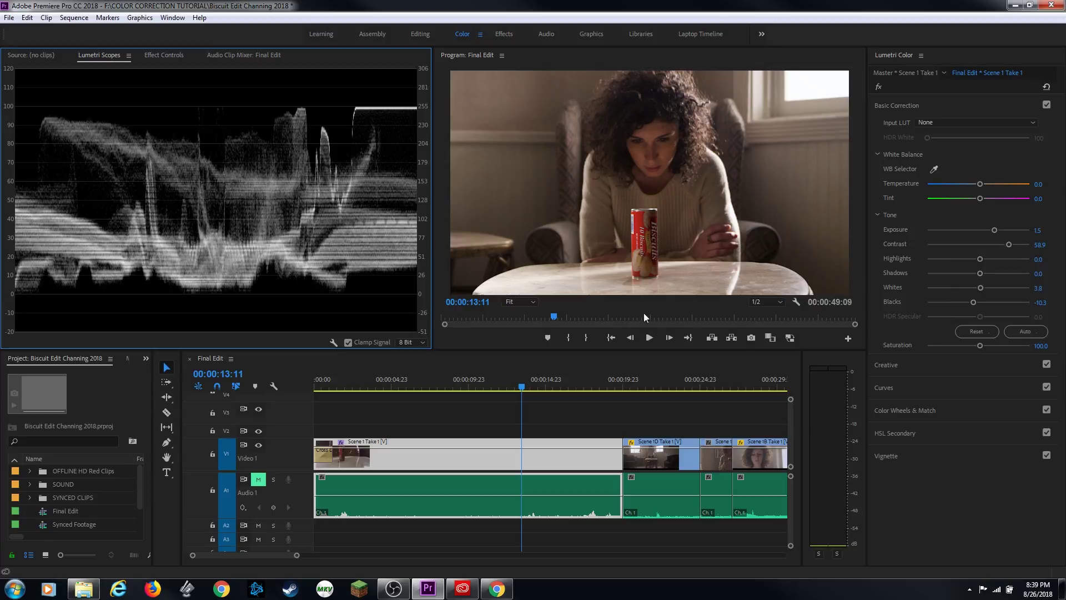
{"action": "right_click", "coordinate": [186, 186]}
{"action": "left_click", "coordinate": [225, 207]}
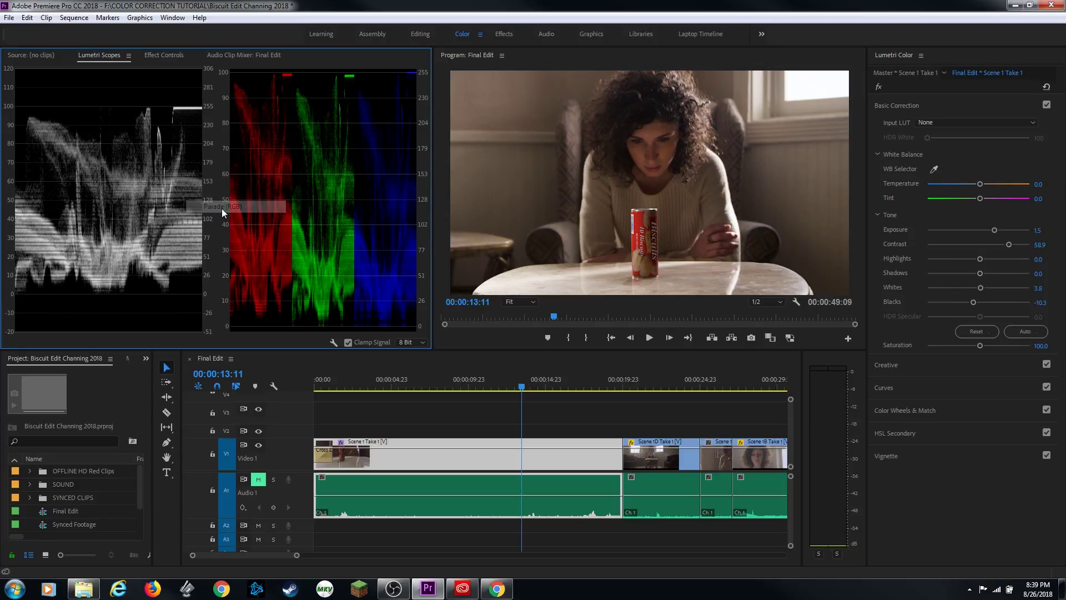
{"action": "right_click", "coordinate": [145, 175]}
{"action": "left_click", "coordinate": [199, 230]}
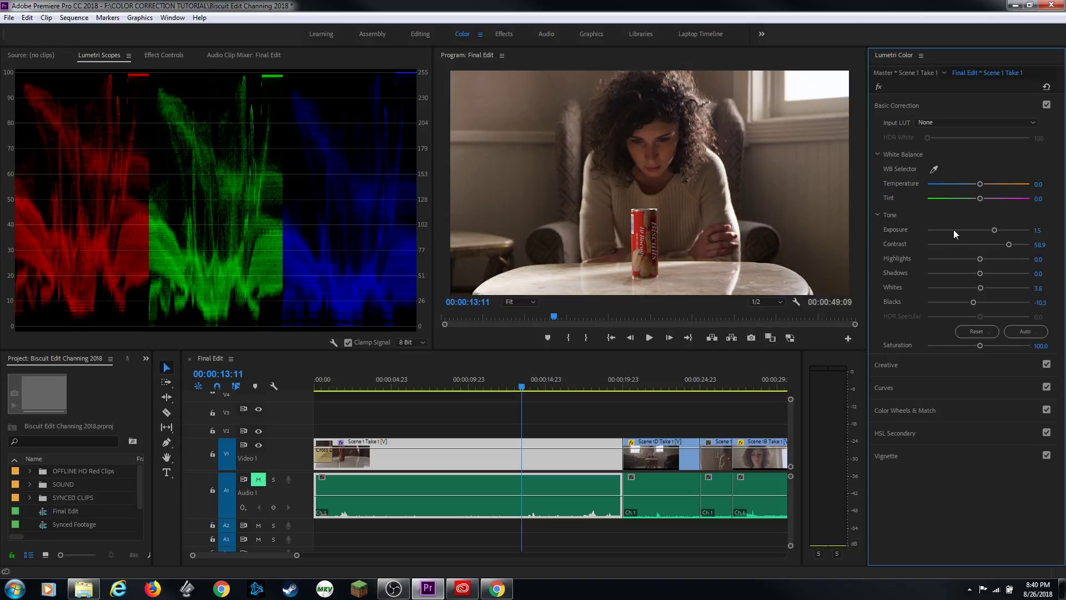
Step: Try cooling the clip's white balance temperature to -17.8 and reset it
{"action": "left_click_drag", "start_coordinate": [980, 185], "coordinate": [970, 195]}
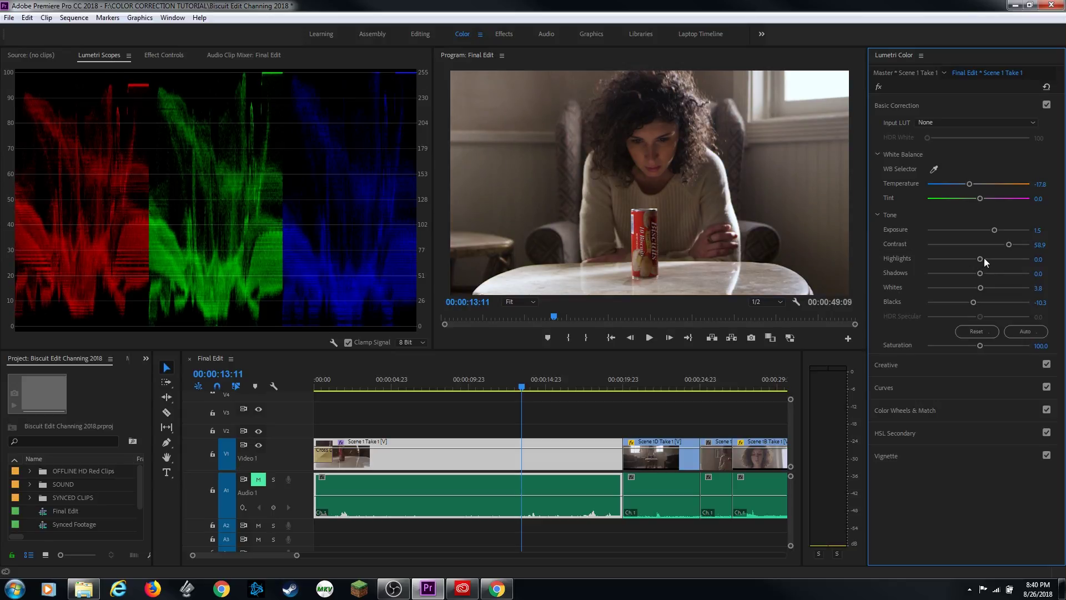
{"action": "double_click", "coordinate": [970, 185]}
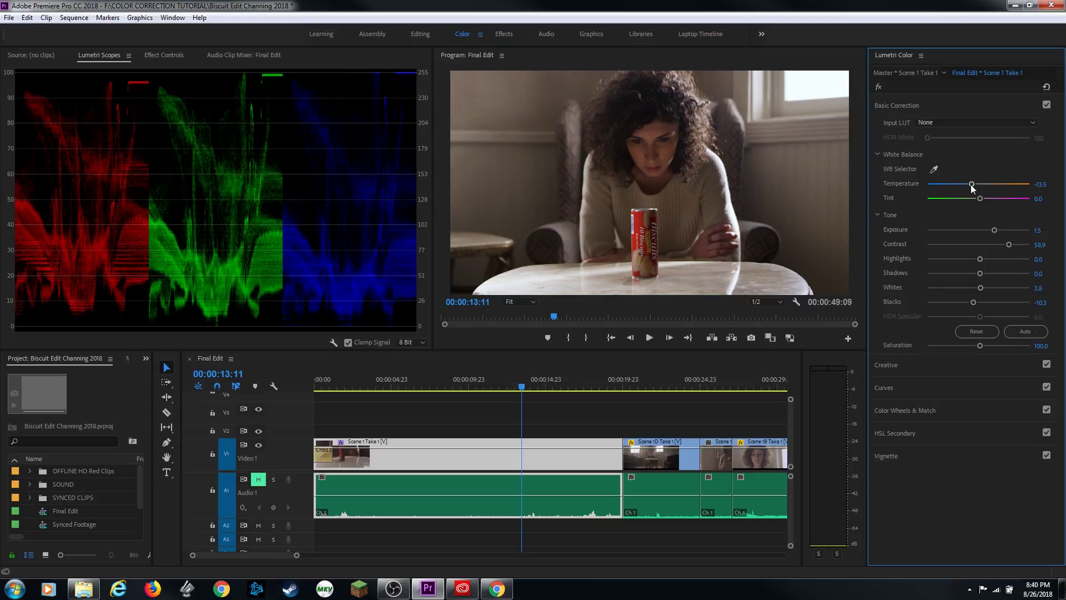
Step: Pull the red RGB curve slightly down in the lower midtones and compare the shot with Curves off and on
{"action": "left_click", "coordinate": [944, 386]}
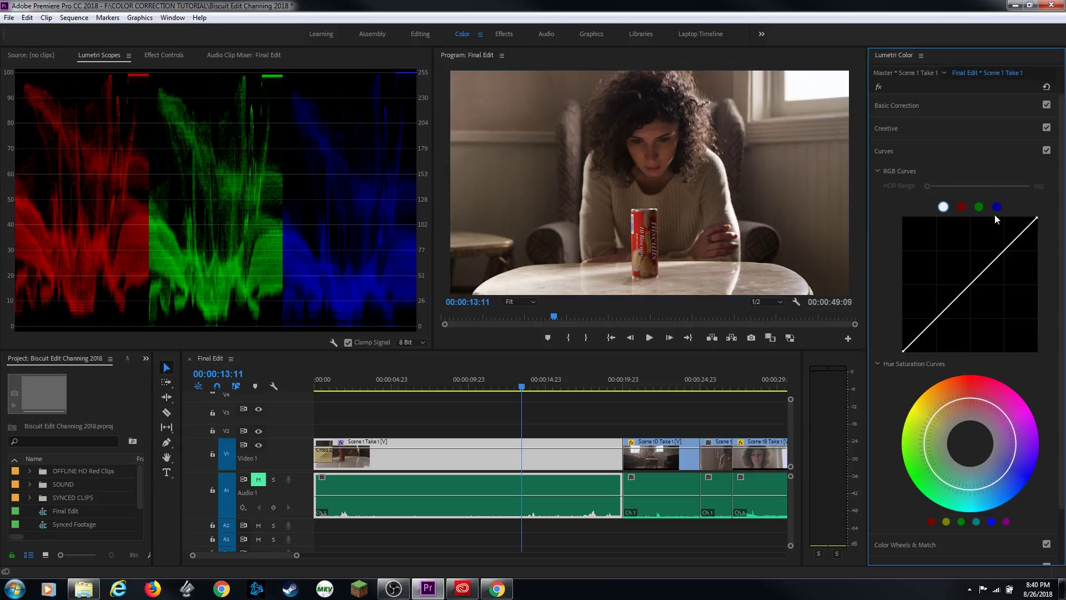
{"action": "left_click", "coordinate": [963, 207]}
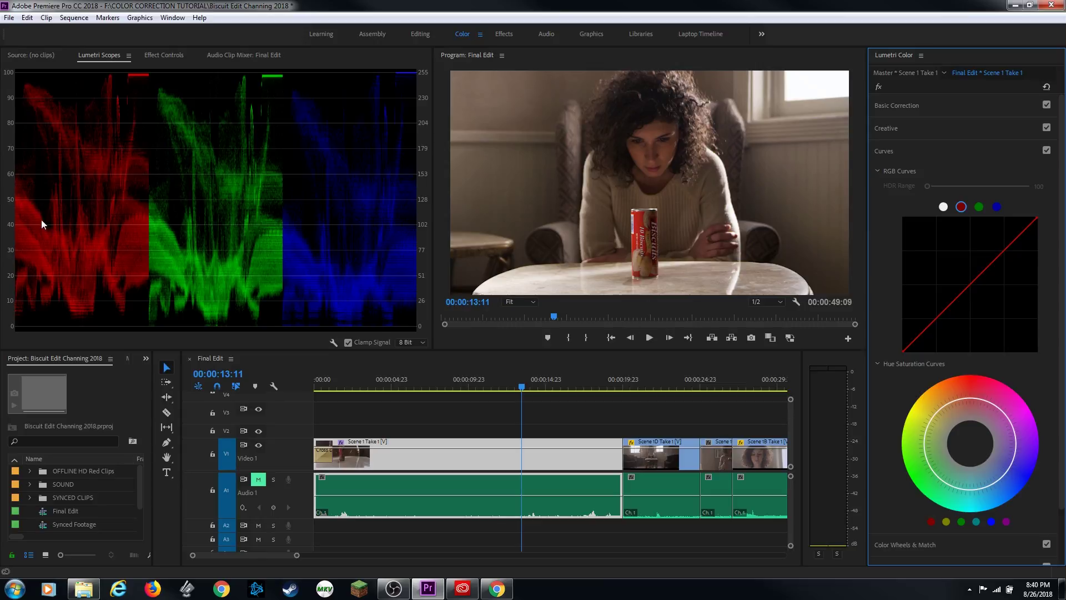
{"action": "left_click_drag", "start_coordinate": [961, 299], "coordinate": [964, 303]}
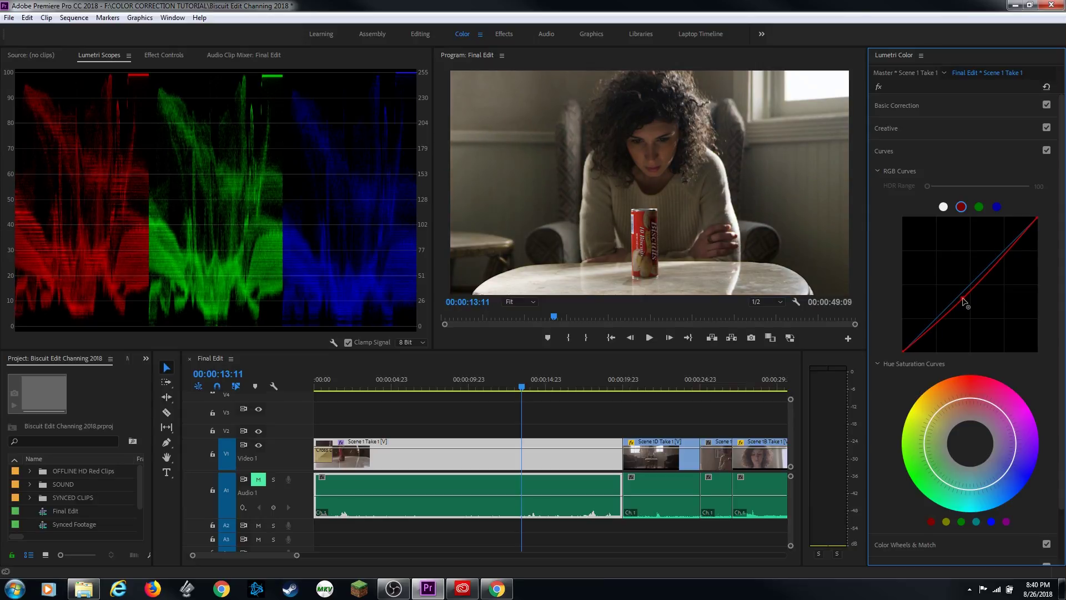
{"action": "left_click", "coordinate": [1047, 151]}
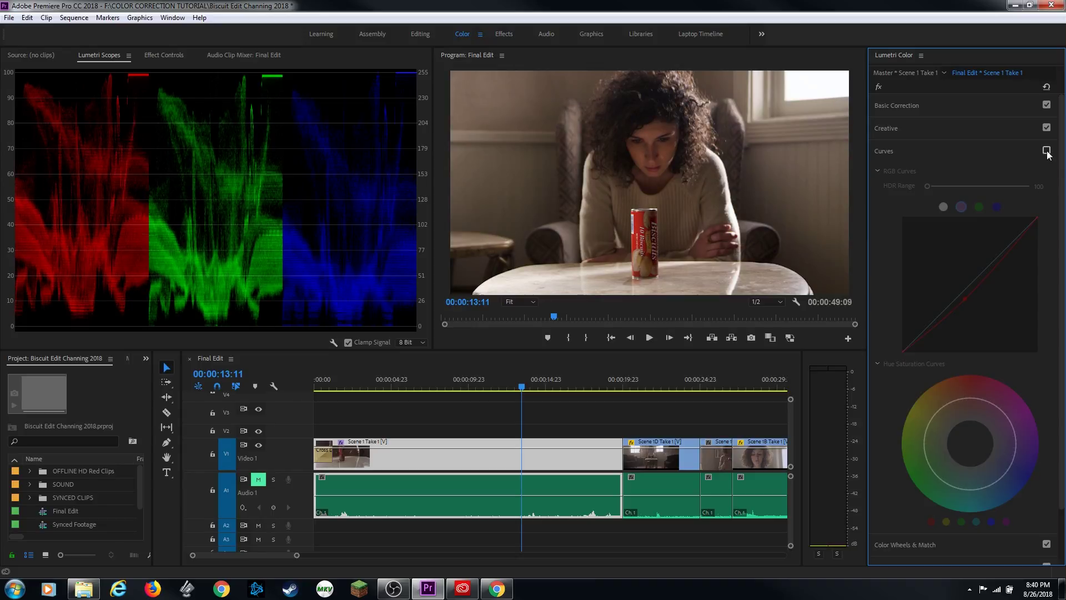
{"action": "left_click", "coordinate": [1047, 151]}
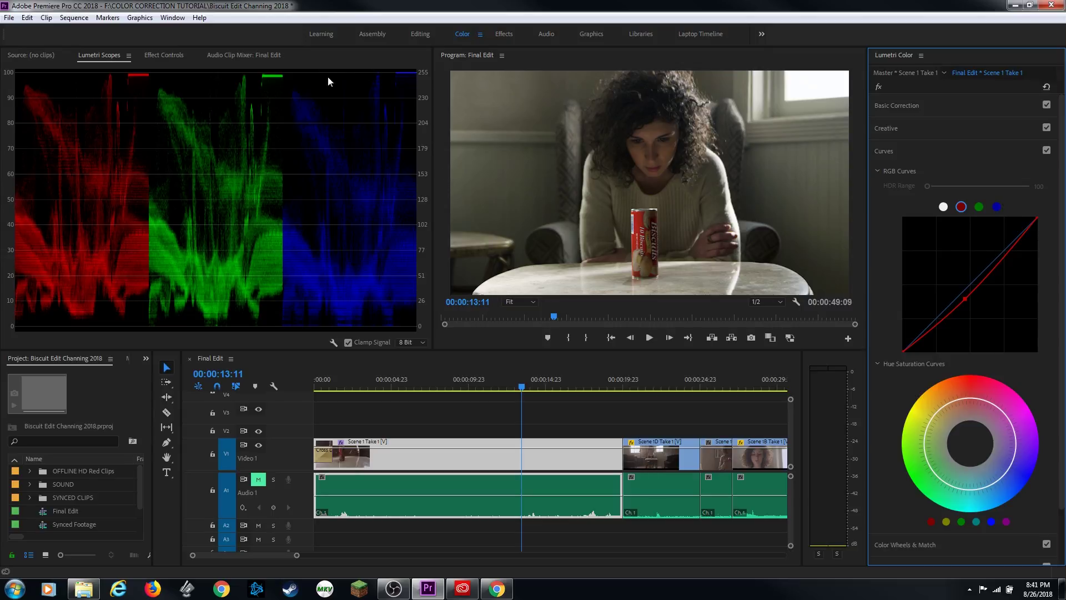
Step: Add a control point to the upper midtones of the blue RGB curve
{"action": "left_click", "coordinate": [998, 207]}
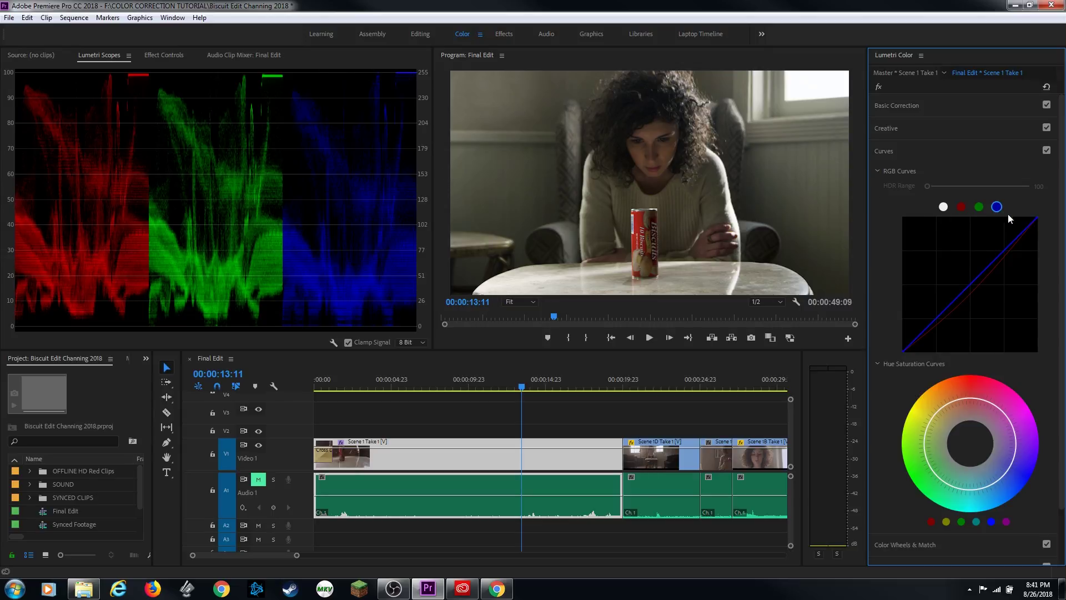
{"action": "left_click", "coordinate": [982, 273]}
{"action": "mouse_move", "coordinate": [1036, 219]}
{"action": "left_mouse_down"}
{"action": "mouse_move", "coordinate": [1040, 228]}
{"action": "mouse_move", "coordinate": [1038, 218]}
{"action": "left_mouse_up"}
{"action": "left_click", "coordinate": [900, 151]}
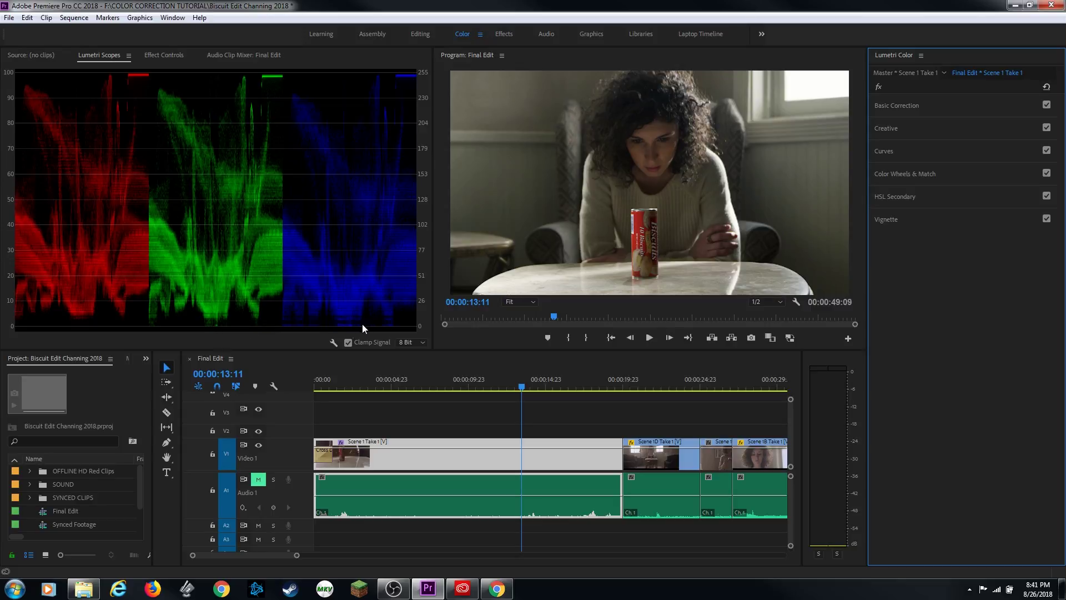
{"action": "left_click", "coordinate": [919, 150]}
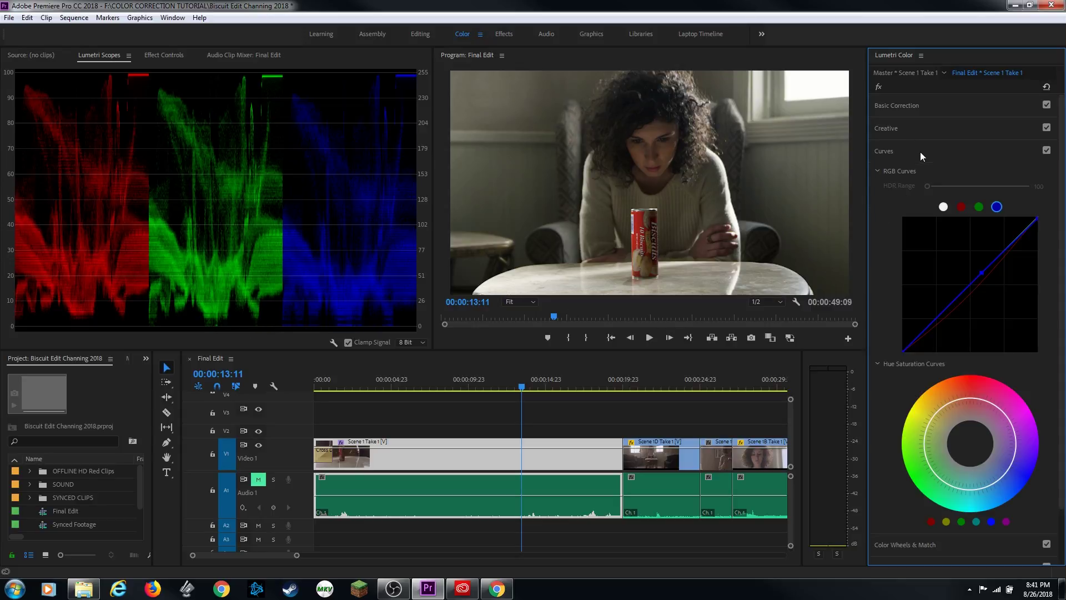
Step: Try lifting the black ends of the blue and green curves, leaving a blue shadow point close to the original diagonal
{"action": "left_click_drag", "start_coordinate": [903, 351], "coordinate": [903, 347]}
{"action": "left_click", "coordinate": [979, 207]}
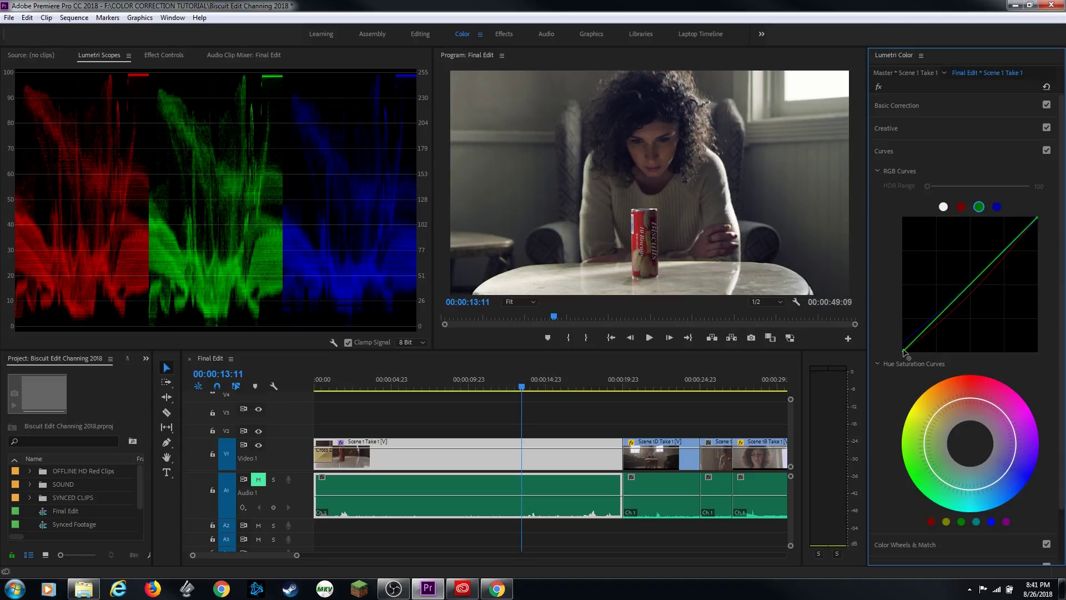
{"action": "left_click_drag", "start_coordinate": [904, 351], "coordinate": [903, 348]}
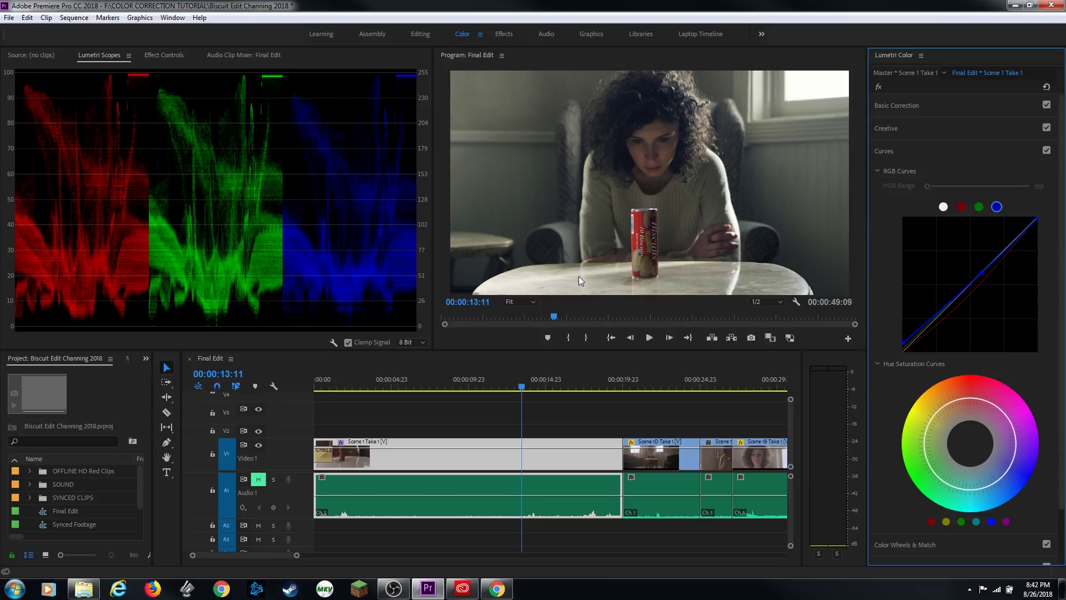
{"action": "left_click_drag", "start_coordinate": [906, 346], "coordinate": [907, 345]}
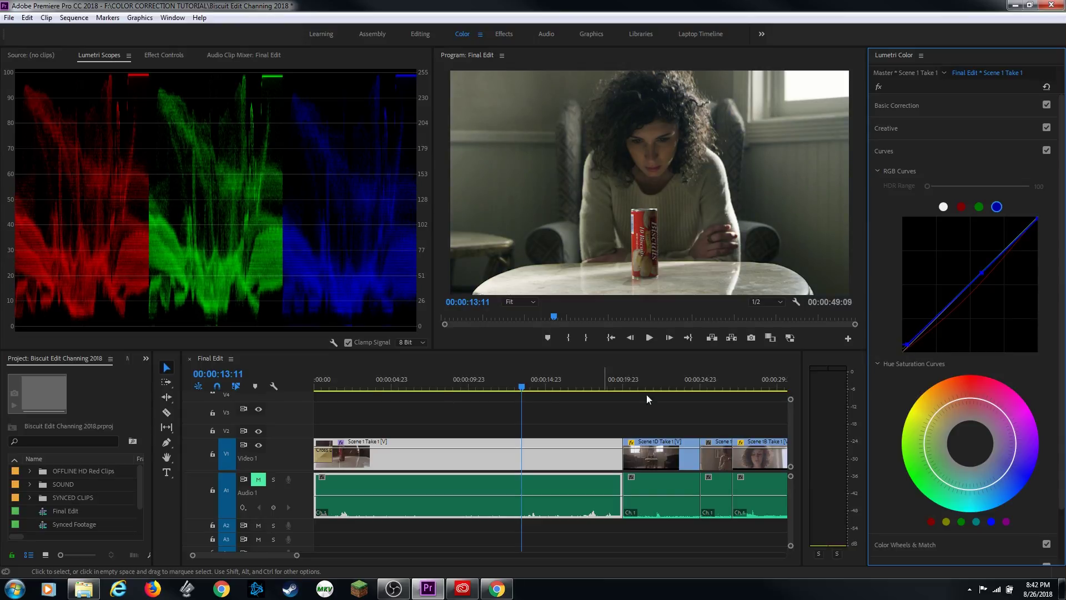
Step: Show the YUV vectorscope beside the RGB parade and lower the clip's saturation to about 92
{"action": "right_click", "coordinate": [306, 221]}
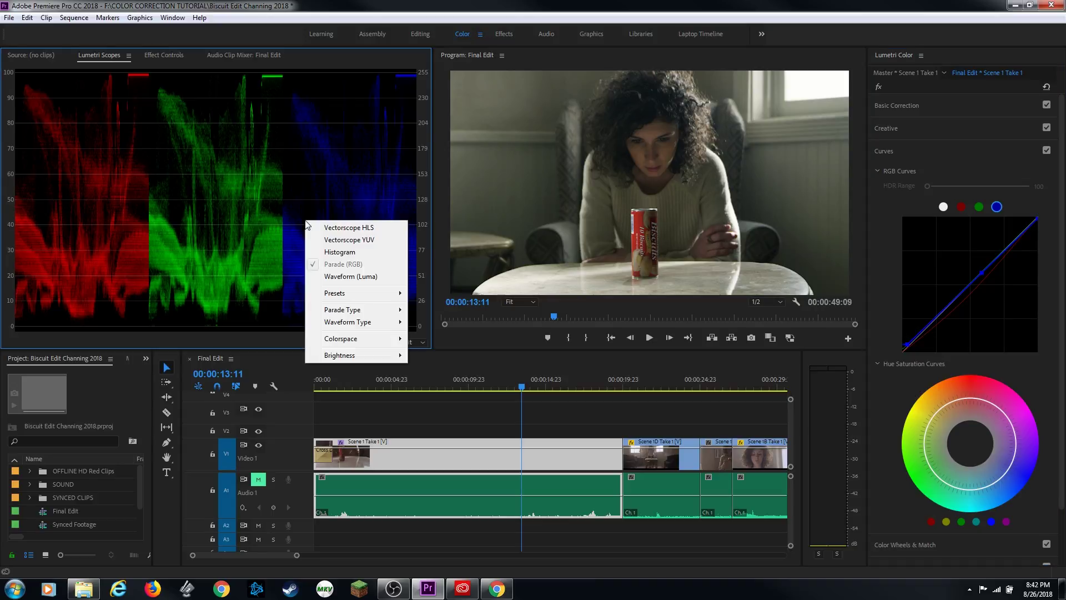
{"action": "left_click", "coordinate": [359, 242]}
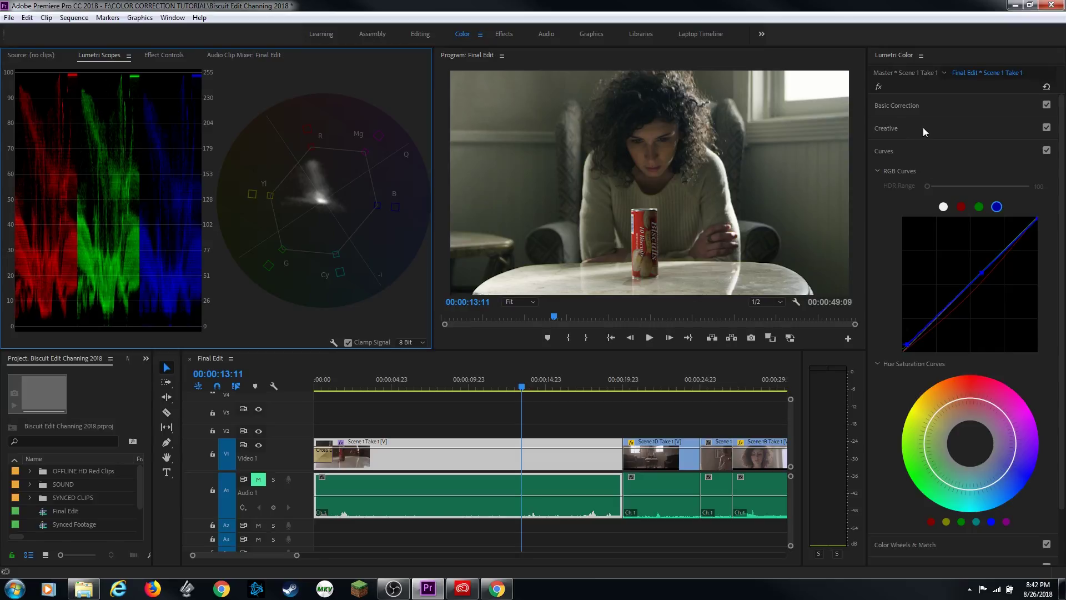
{"action": "left_click", "coordinate": [938, 107]}
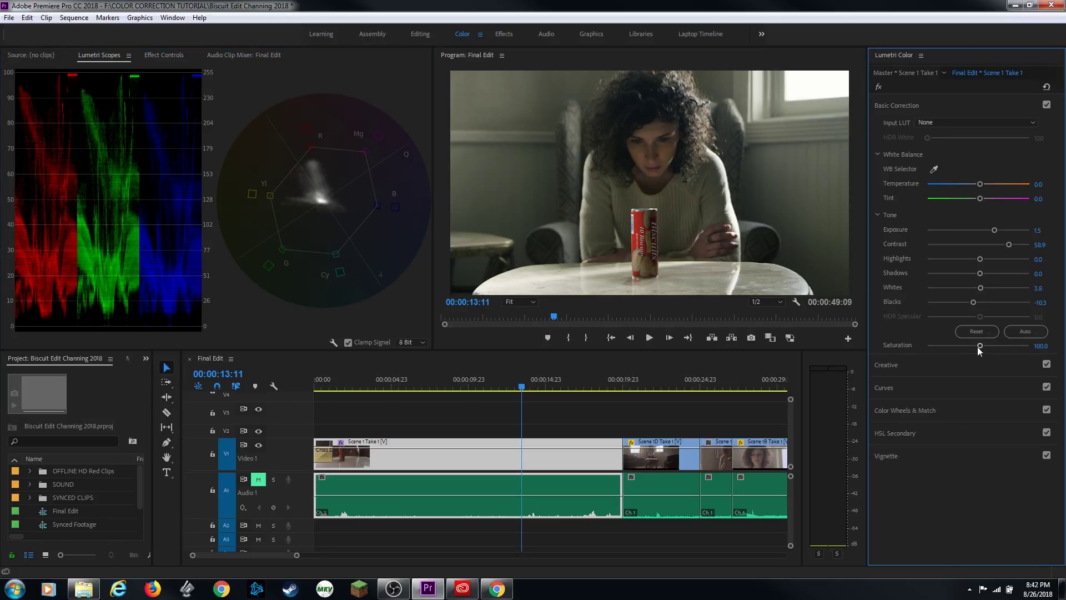
{"action": "left_click_drag", "start_coordinate": [979, 345], "coordinate": [977, 345]}
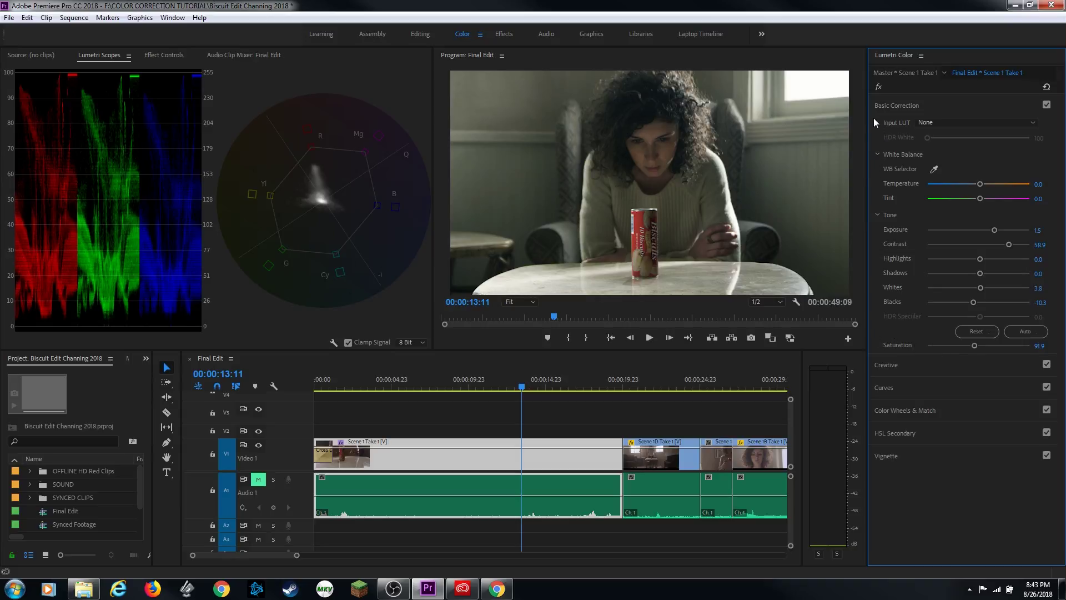
{"action": "left_click", "coordinate": [885, 105]}
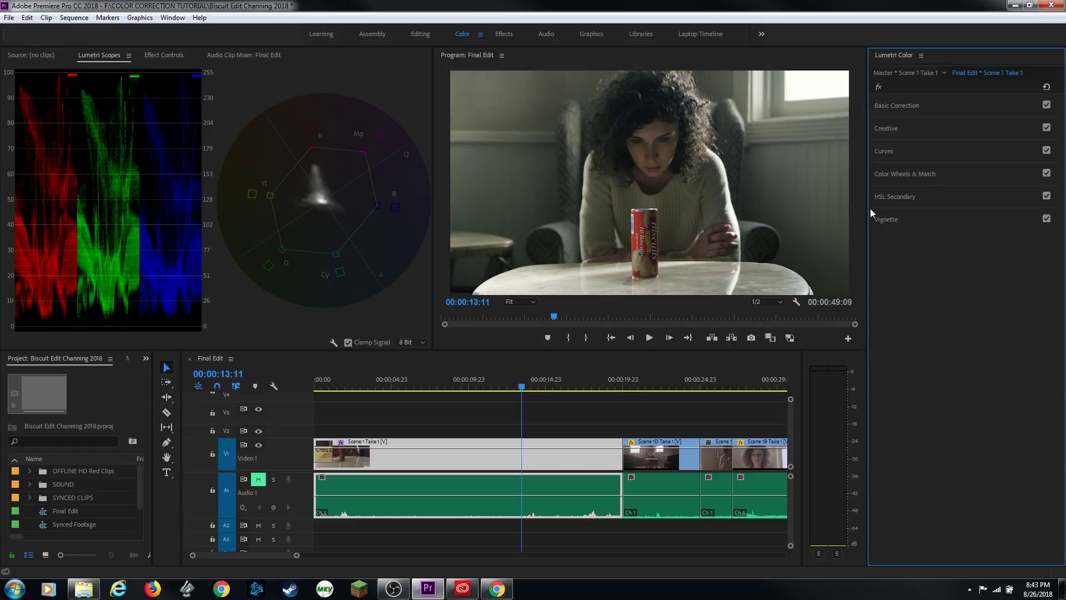
Step: Desaturate the reds slightly by adding red control points to the Hue Saturation curve and pulling the middle one inward
{"action": "left_click", "coordinate": [931, 159]}
{"action": "scroll", "coordinate": [989, 335], "scroll_direction": "down", "scroll_amount": 2}
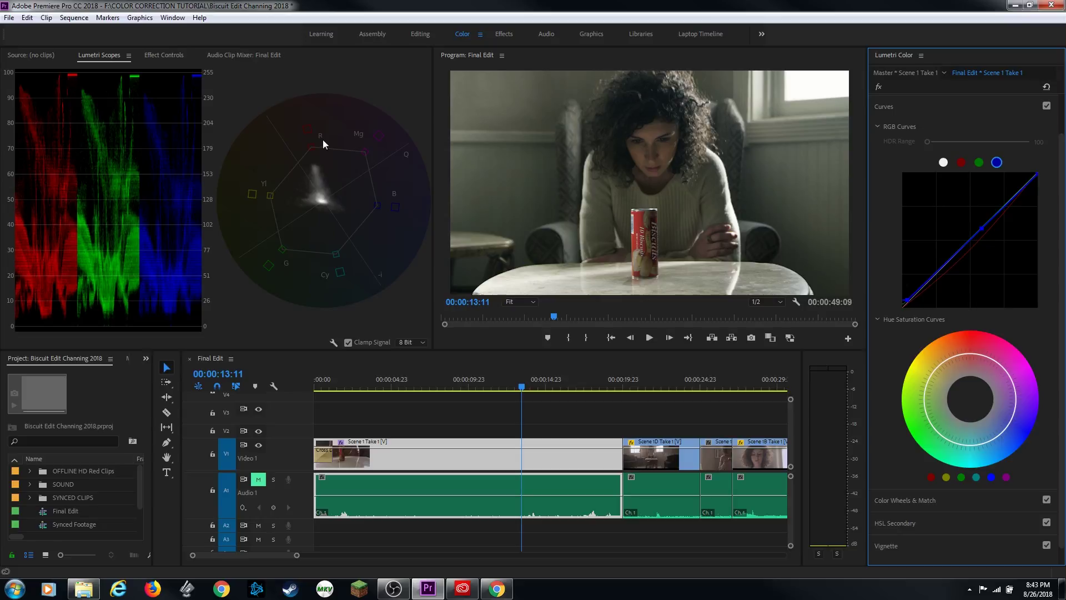
{"action": "left_click", "coordinate": [933, 478]}
{"action": "left_click_drag", "start_coordinate": [966, 359], "coordinate": [966, 362]}
{"action": "left_click_drag", "start_coordinate": [968, 359], "coordinate": [969, 363]}
{"action": "key", "text": "ctrl+z"}
{"action": "key", "text": "ctrl+shift+z"}
Step: Compare the shot with the whole Lumetri Color effect switched off and on in Effect Controls
{"action": "left_click", "coordinate": [163, 56]}
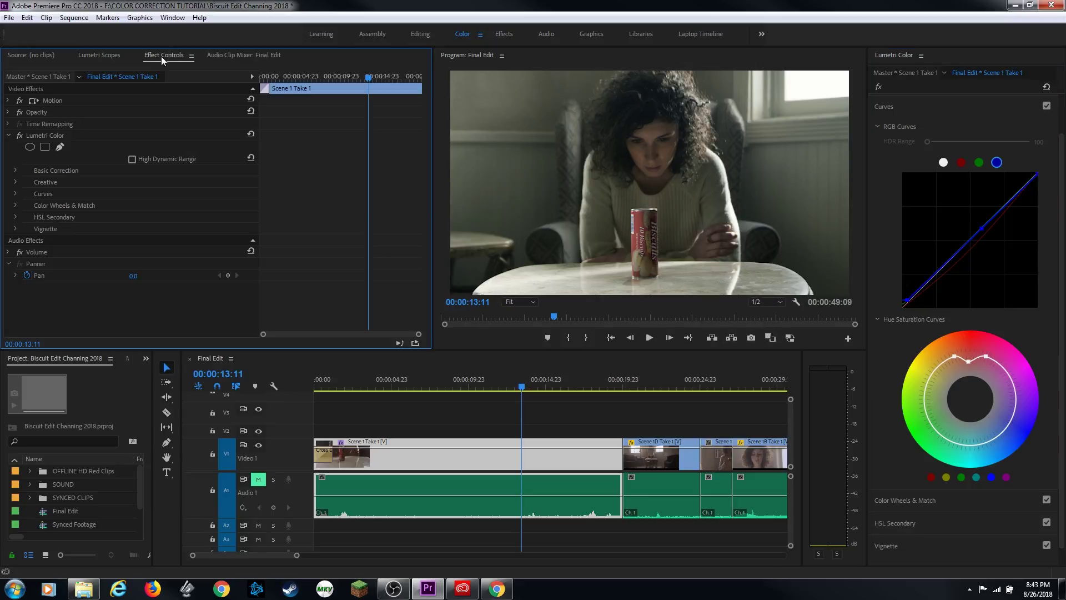
{"action": "left_click", "coordinate": [73, 138]}
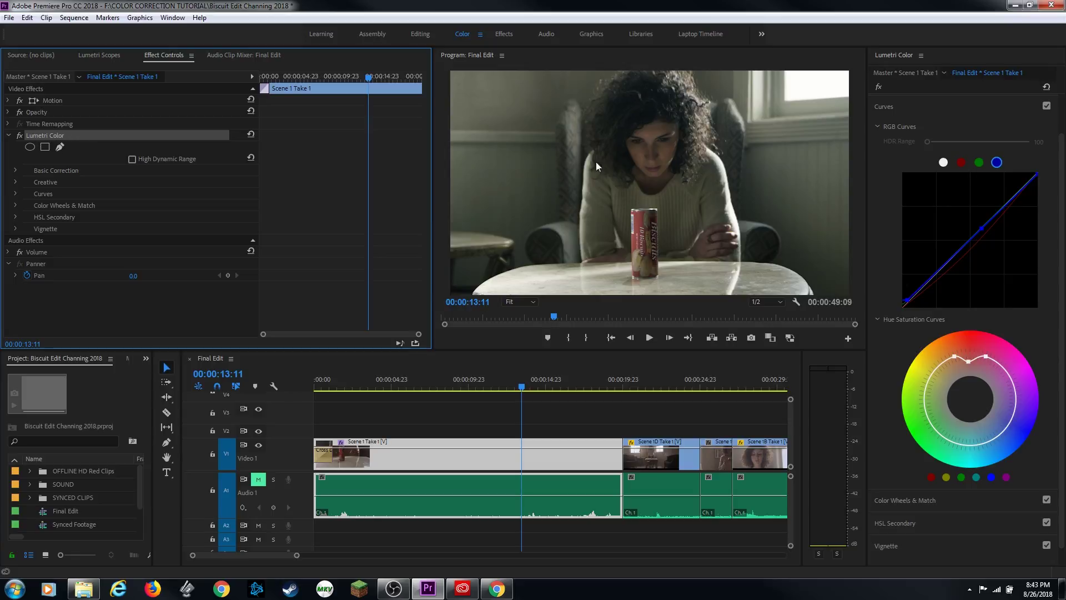
{"action": "left_click", "coordinate": [20, 136]}
{"action": "left_click", "coordinate": [20, 135]}
{"action": "left_click", "coordinate": [20, 136]}
{"action": "left_click", "coordinate": [23, 137]}
Step: Add a subtle dark vignette to the clip with an amount of -0.3
{"action": "left_click", "coordinate": [895, 109]}
{"action": "left_click", "coordinate": [919, 222]}
{"action": "left_click_drag", "start_coordinate": [980, 238], "coordinate": [973, 238]}
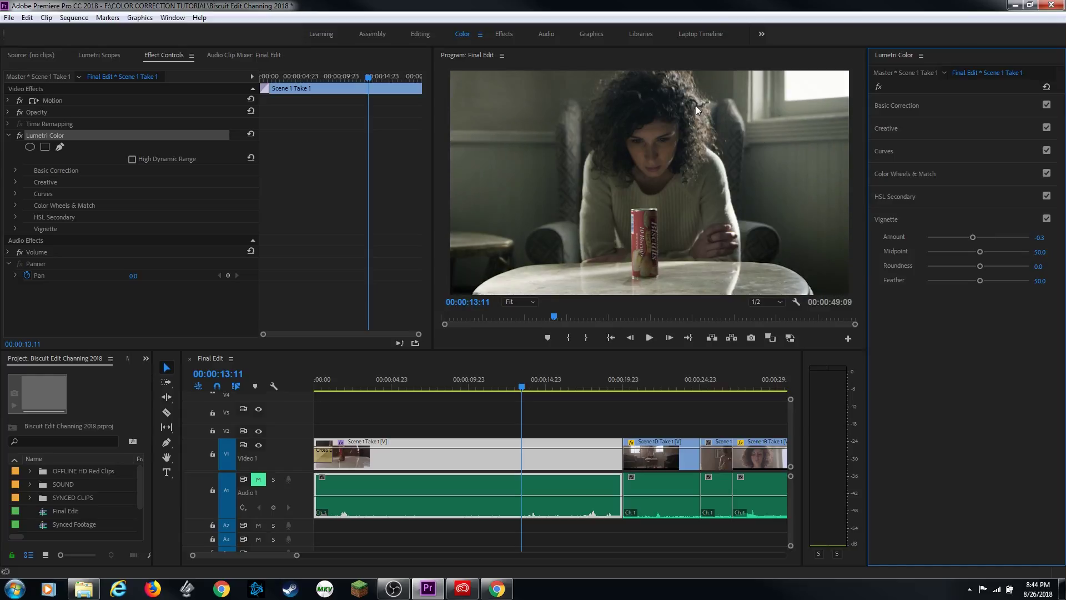
Step: Compare the shot with the vignette off and on, and play back the graded clip
{"action": "left_click", "coordinate": [1047, 219]}
{"action": "left_click", "coordinate": [1046, 219]}
{"action": "left_click", "coordinate": [1047, 219]}
{"action": "left_click", "coordinate": [1046, 219]}
{"action": "key", "text": "space"}
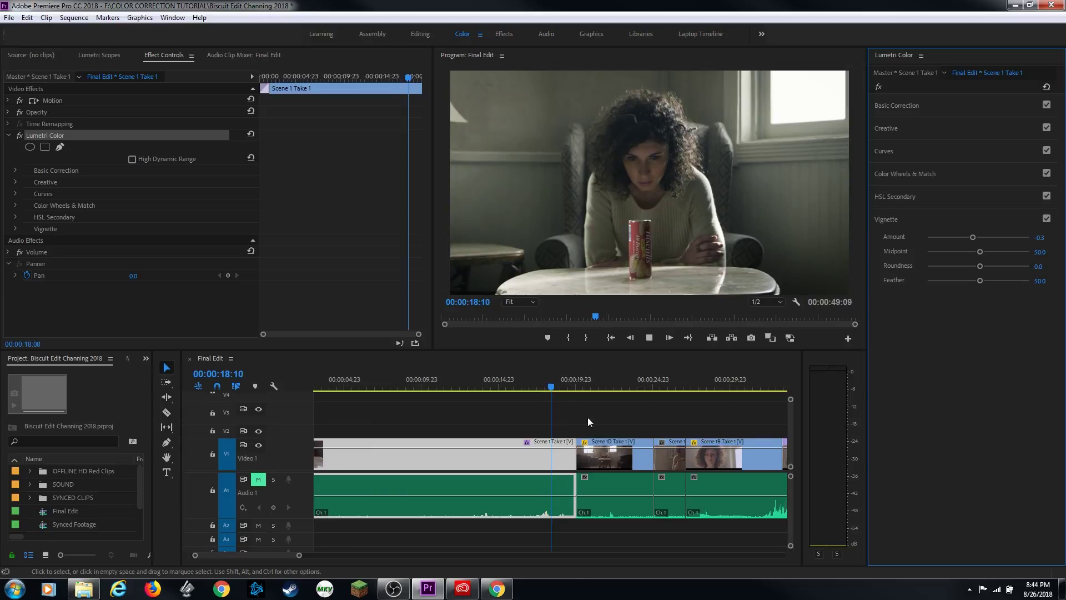
Step: Stop playback on the Scene 1D Take 1 clip and show only the luma waveform in Lumetri Scopes
{"action": "key", "text": "space"}
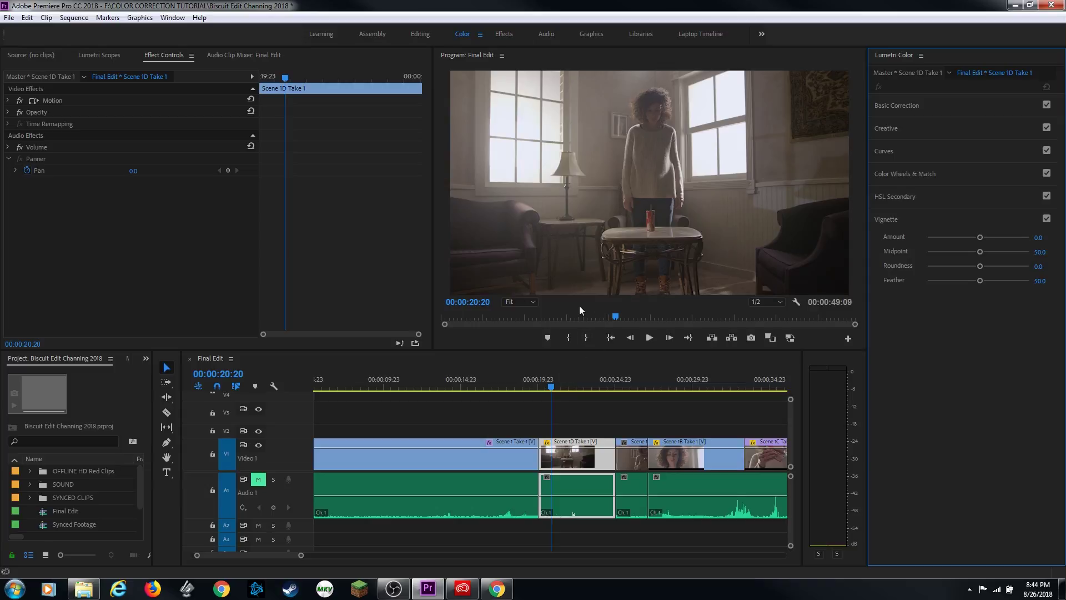
{"action": "left_click", "coordinate": [114, 56]}
{"action": "right_click", "coordinate": [140, 188]}
{"action": "left_click", "coordinate": [195, 245]}
{"action": "right_click", "coordinate": [136, 158]}
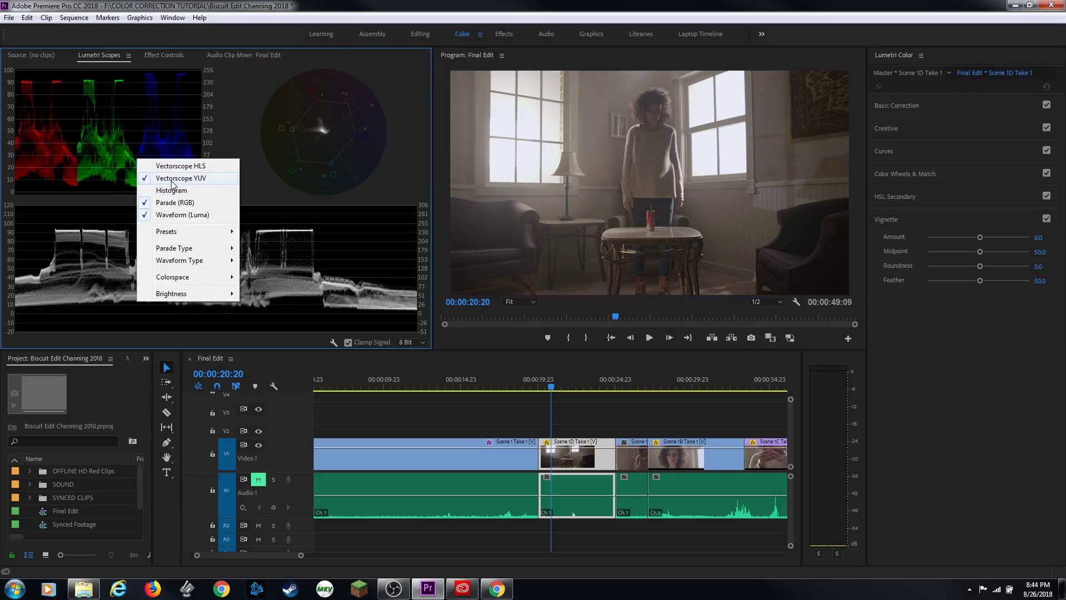
{"action": "left_click", "coordinate": [171, 178]}
{"action": "right_click", "coordinate": [162, 169]}
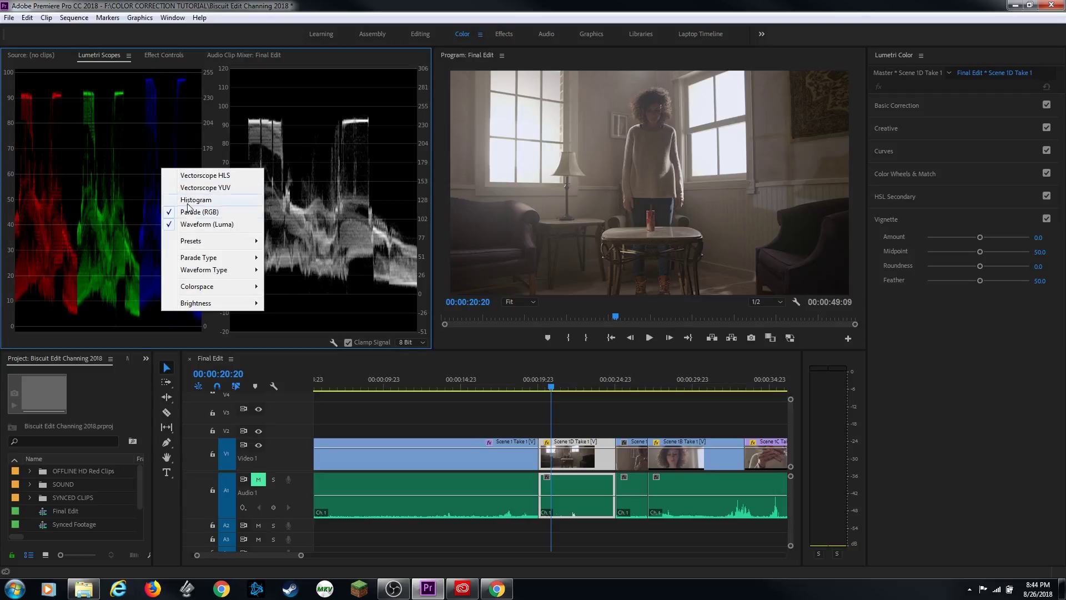
{"action": "left_click", "coordinate": [192, 212]}
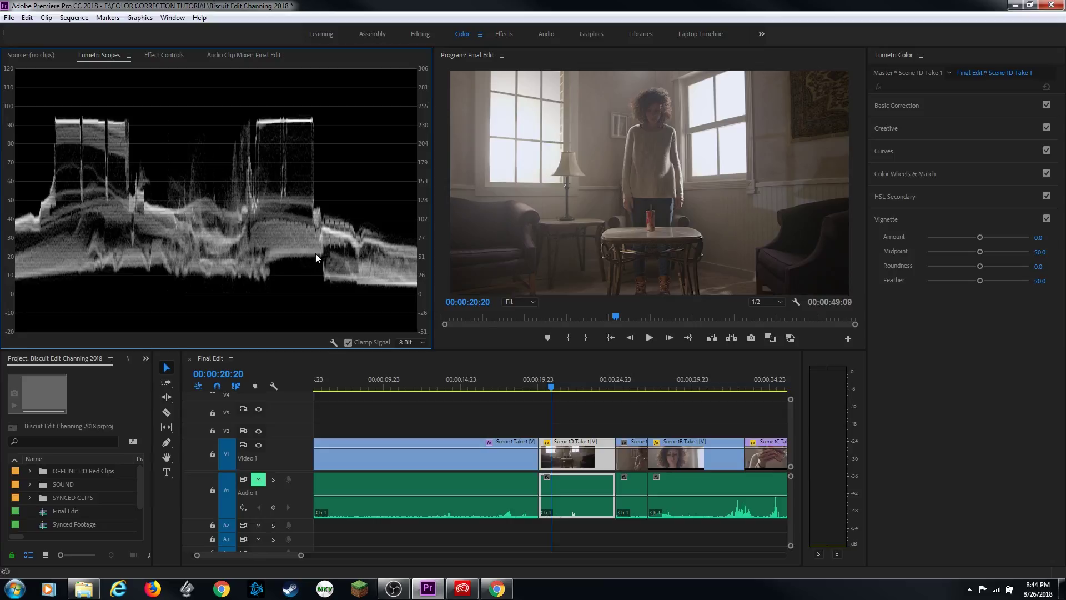
Step: In Basic Correction for Scene 1D Take 1, set the exposure to 0.5 and the blacks to -1.6
{"action": "left_click", "coordinate": [925, 105]}
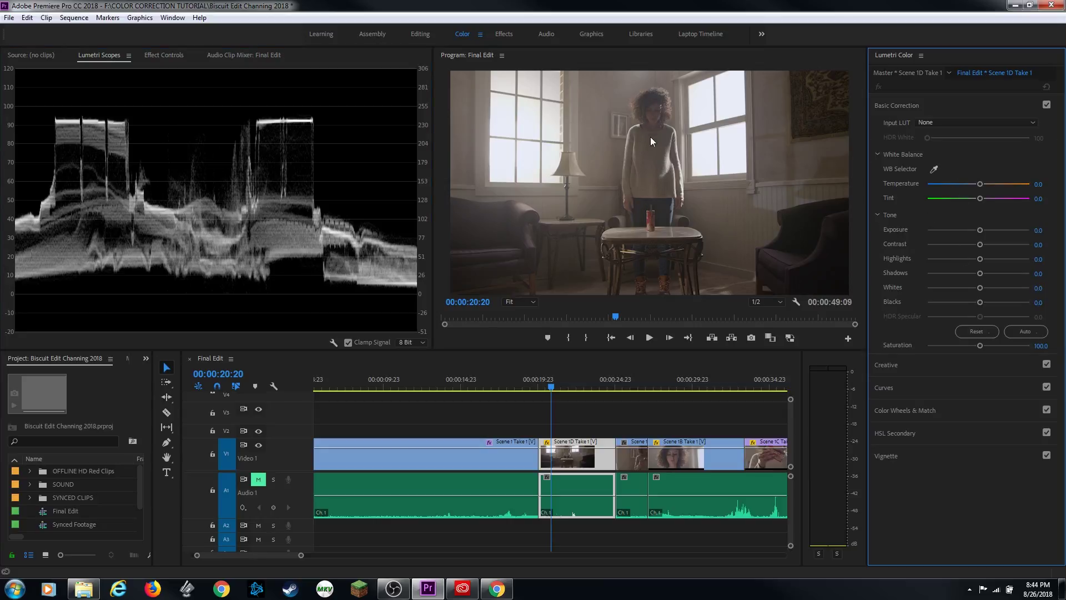
{"action": "left_click", "coordinate": [981, 232]}
{"action": "left_click_drag", "start_coordinate": [981, 232], "coordinate": [982, 232]}
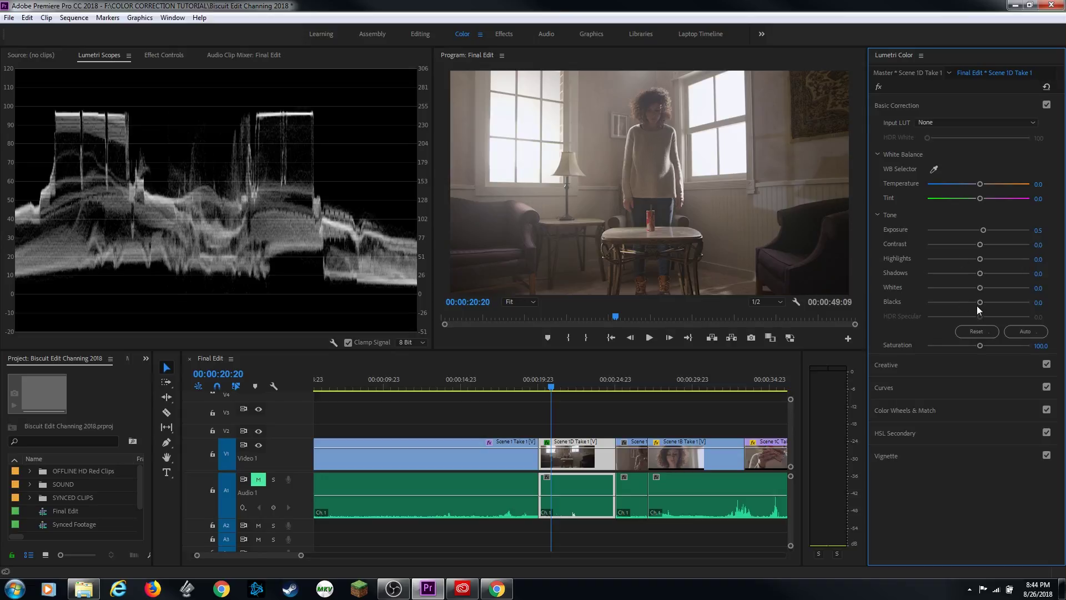
{"action": "left_click_drag", "start_coordinate": [980, 301], "coordinate": [977, 301]}
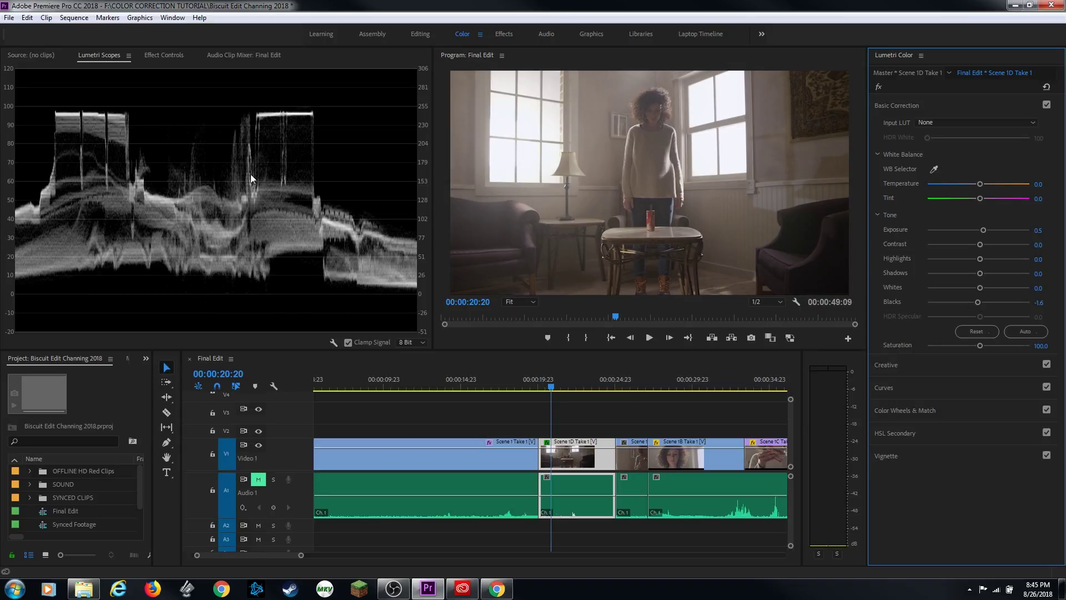
Step: Set the clip's contrast to 67.6 and compare the shot without and with the change
{"action": "left_click_drag", "start_coordinate": [981, 244], "coordinate": [1012, 252]}
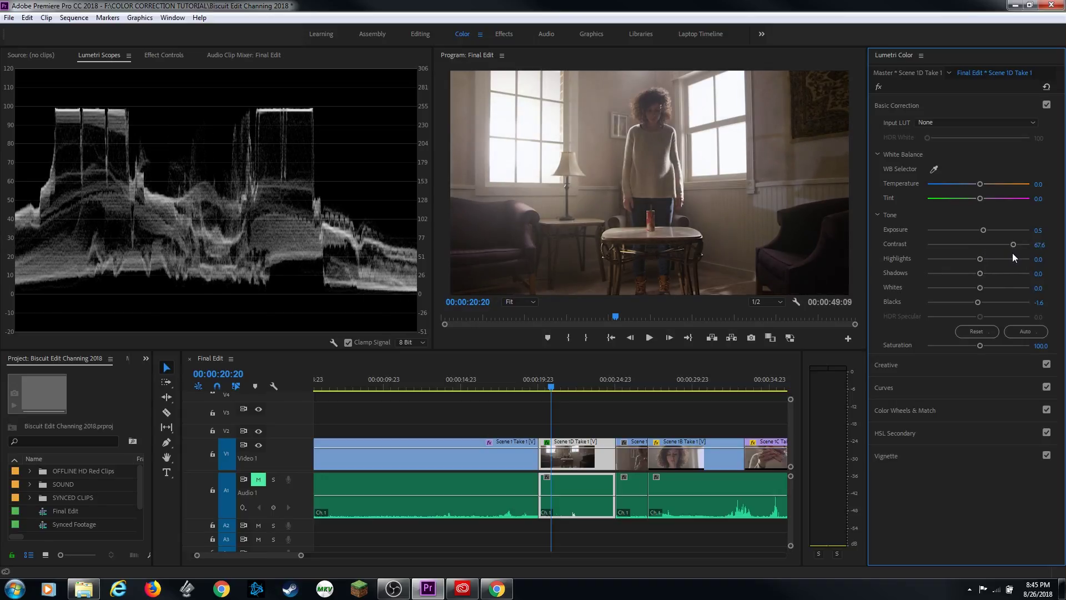
{"action": "key", "text": "ctrl+z"}
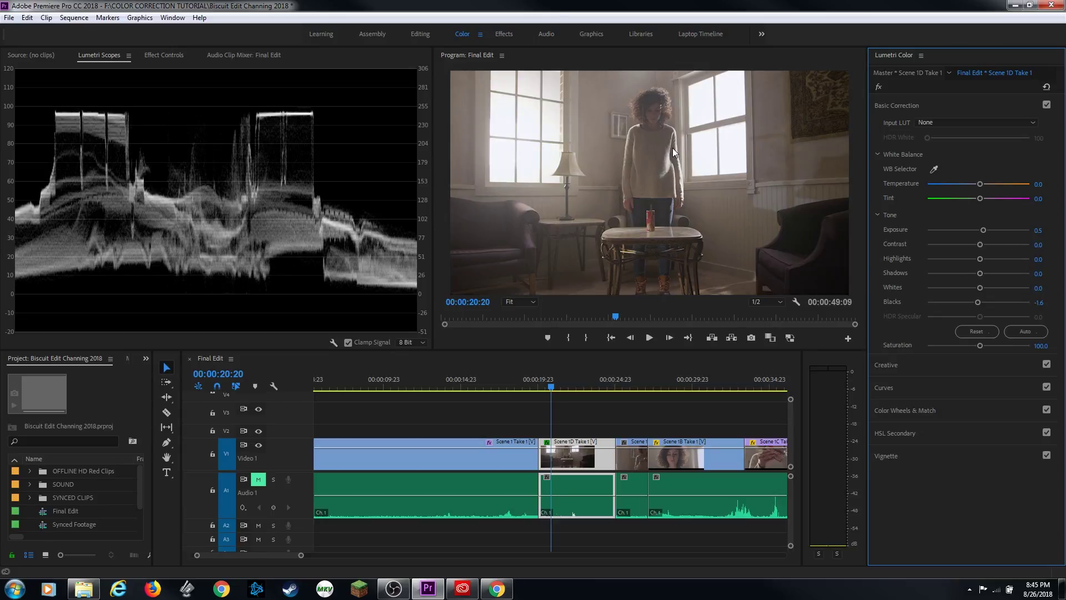
{"action": "key", "text": "ctrl+shift+z"}
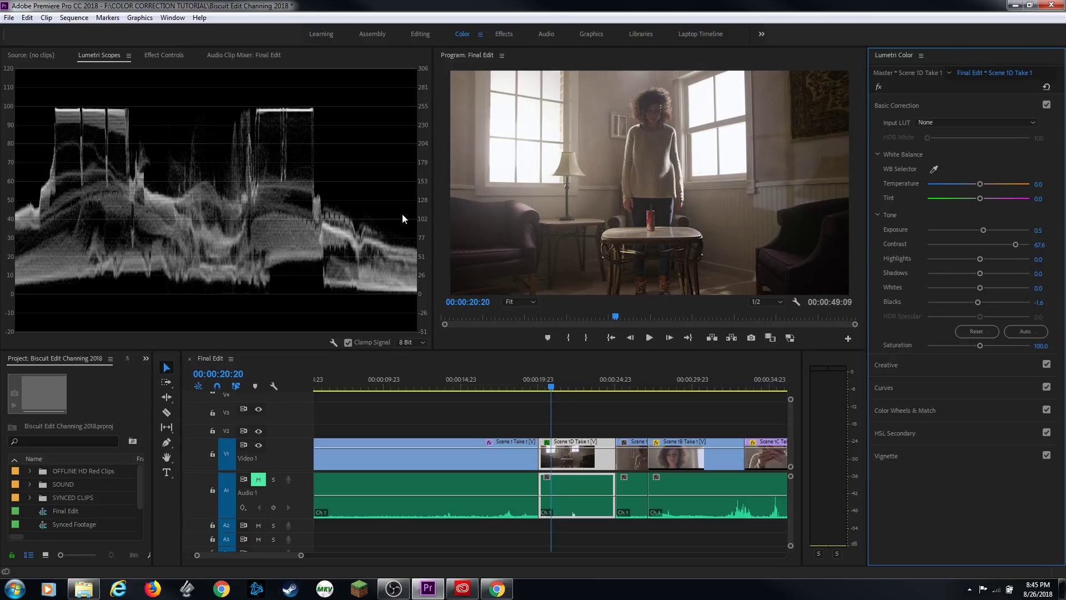
Step: Replace the luma waveform with the RGB parade as the only displayed scope
{"action": "right_click", "coordinate": [157, 109]}
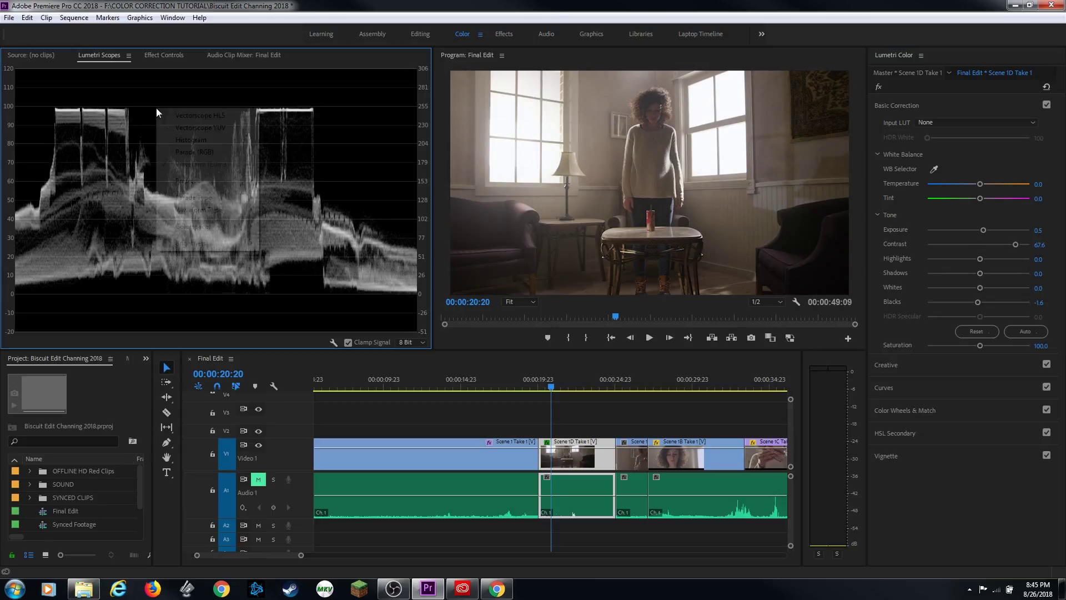
{"action": "left_click", "coordinate": [192, 152]}
{"action": "right_click", "coordinate": [81, 166]}
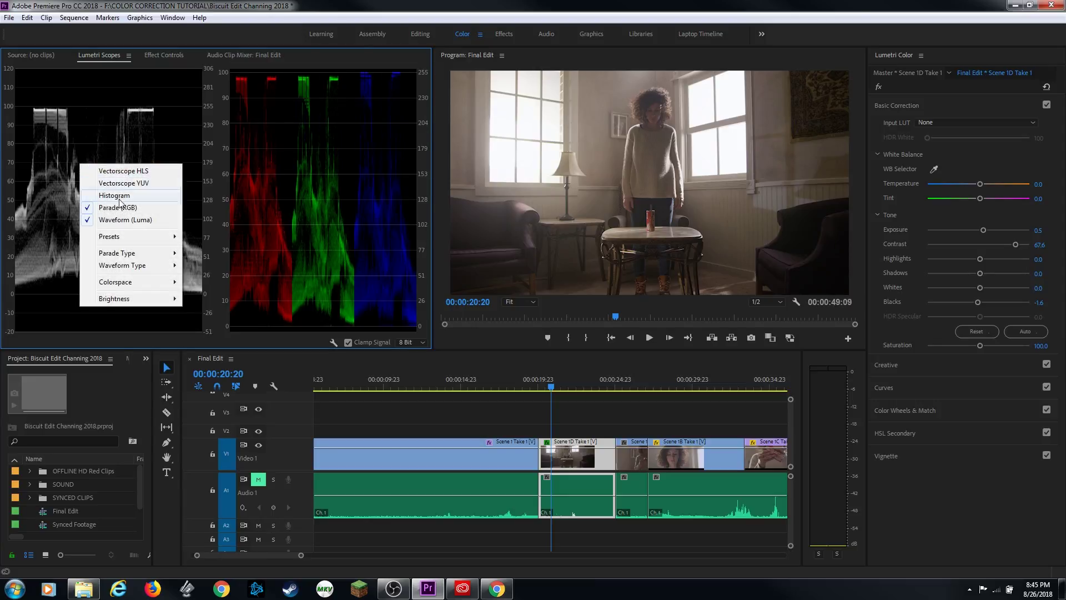
{"action": "left_click", "coordinate": [124, 219]}
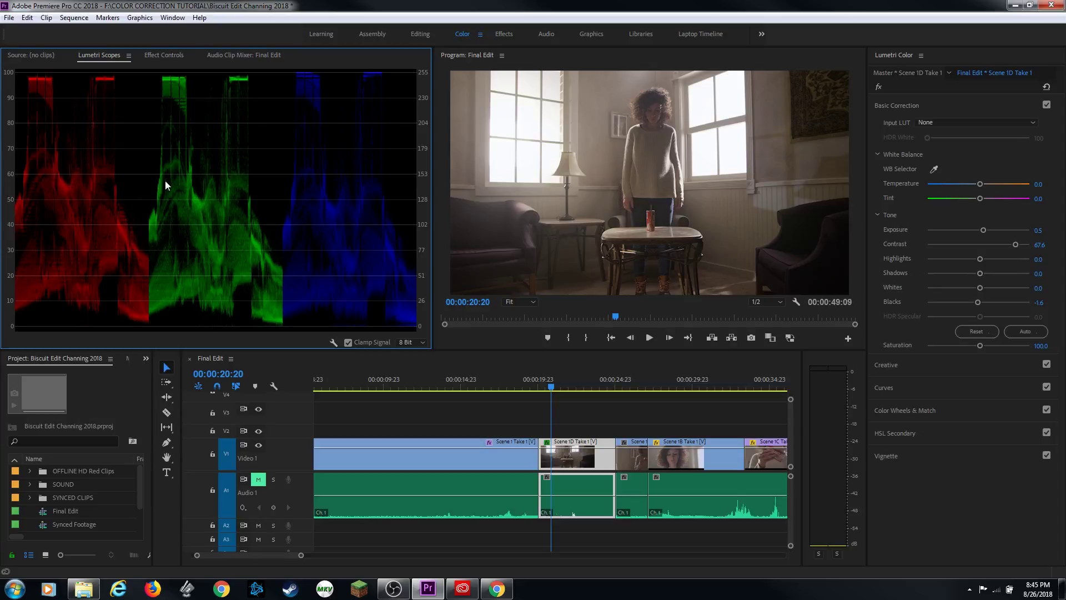
Step: Pull the midpoints of the red and green RGB curves slightly down, and compare the shot with Curves off and on
{"action": "left_click", "coordinate": [932, 392]}
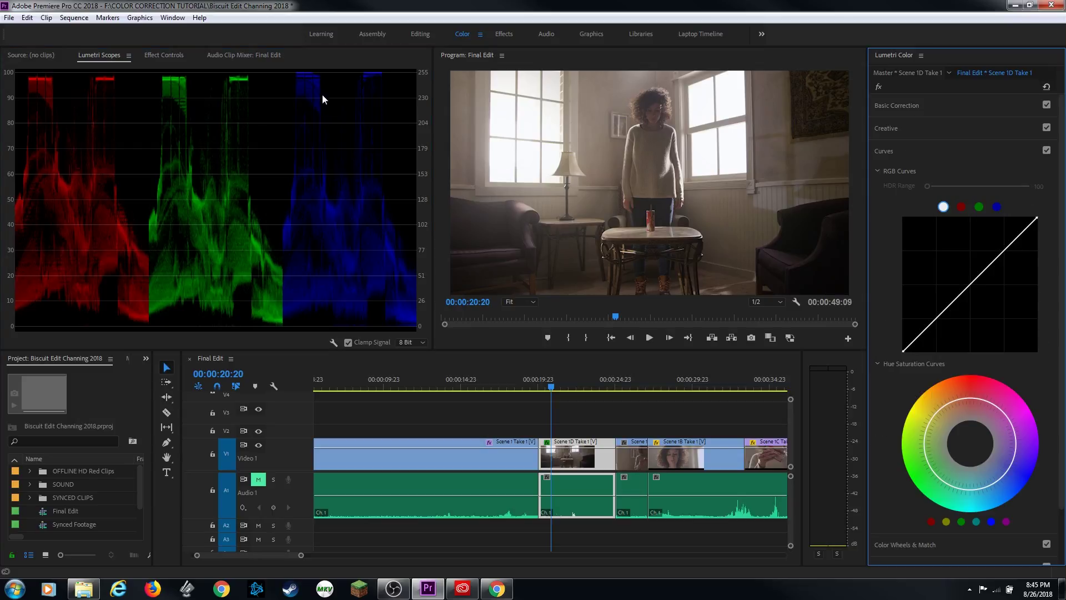
{"action": "left_click", "coordinate": [960, 209]}
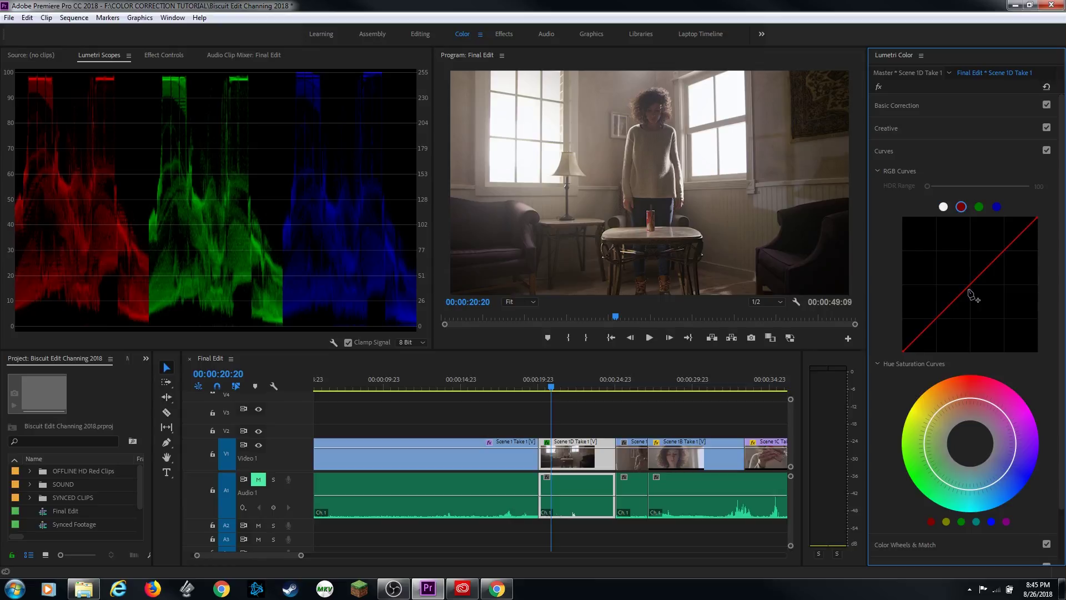
{"action": "left_click_drag", "start_coordinate": [967, 289], "coordinate": [970, 291]}
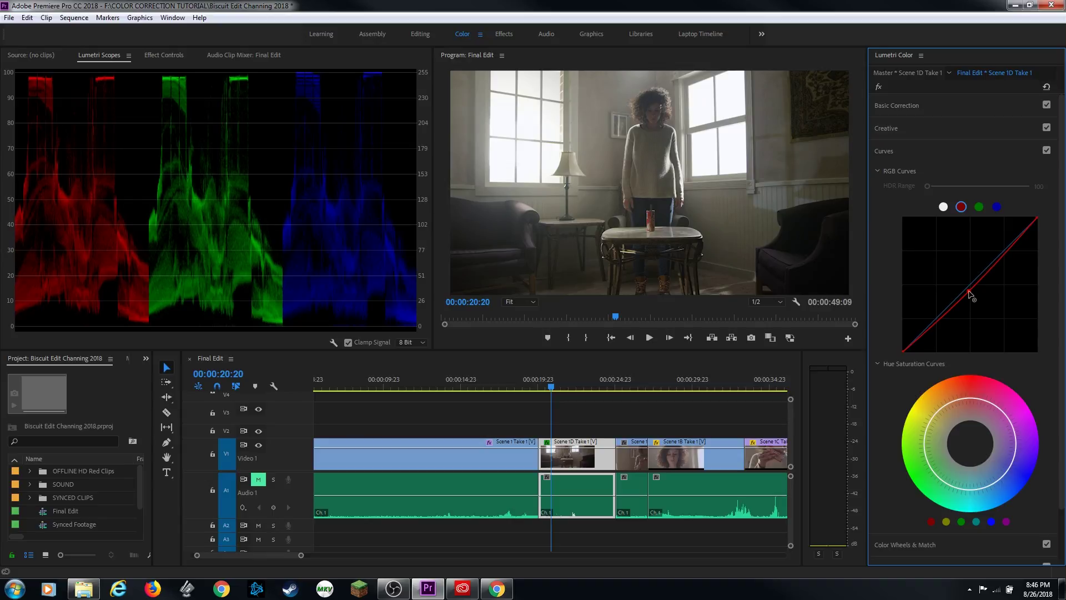
{"action": "left_click", "coordinate": [979, 206]}
{"action": "left_click", "coordinate": [970, 288]}
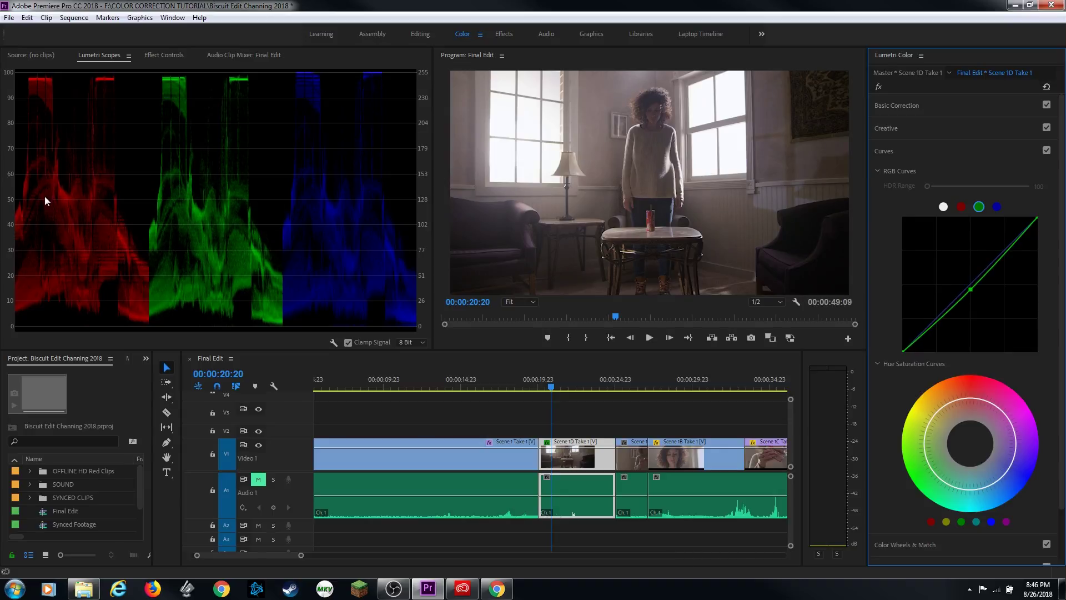
{"action": "left_click", "coordinate": [1047, 151]}
{"action": "left_click", "coordinate": [1047, 150]}
Step: Show only the YUV vectorscope and reduce the Scene 1D Take 1 clip's saturation to 89.7
{"action": "right_click", "coordinate": [179, 188]}
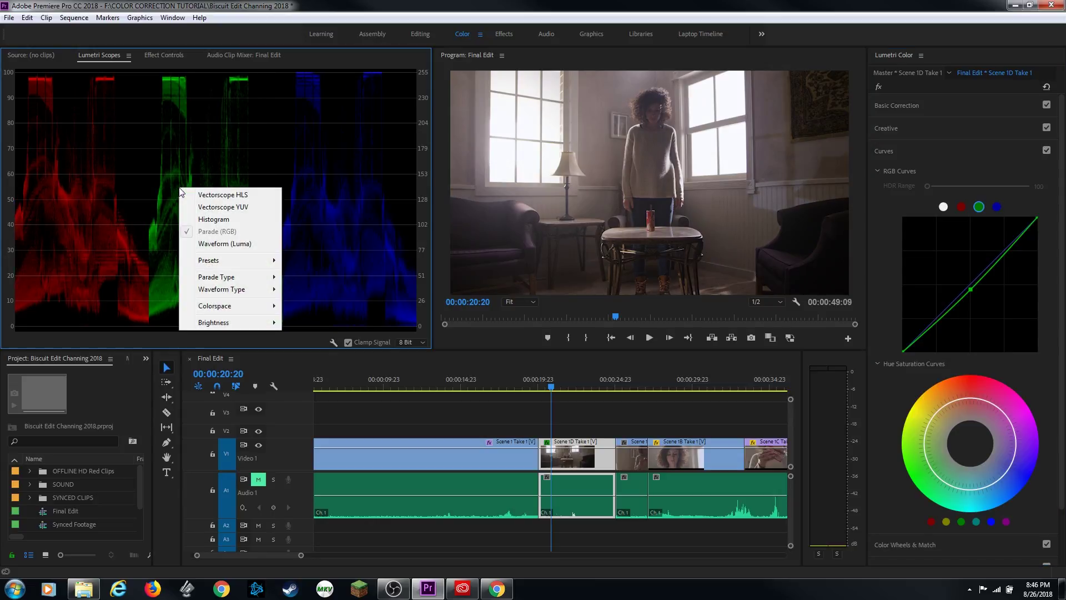
{"action": "left_click", "coordinate": [214, 208]}
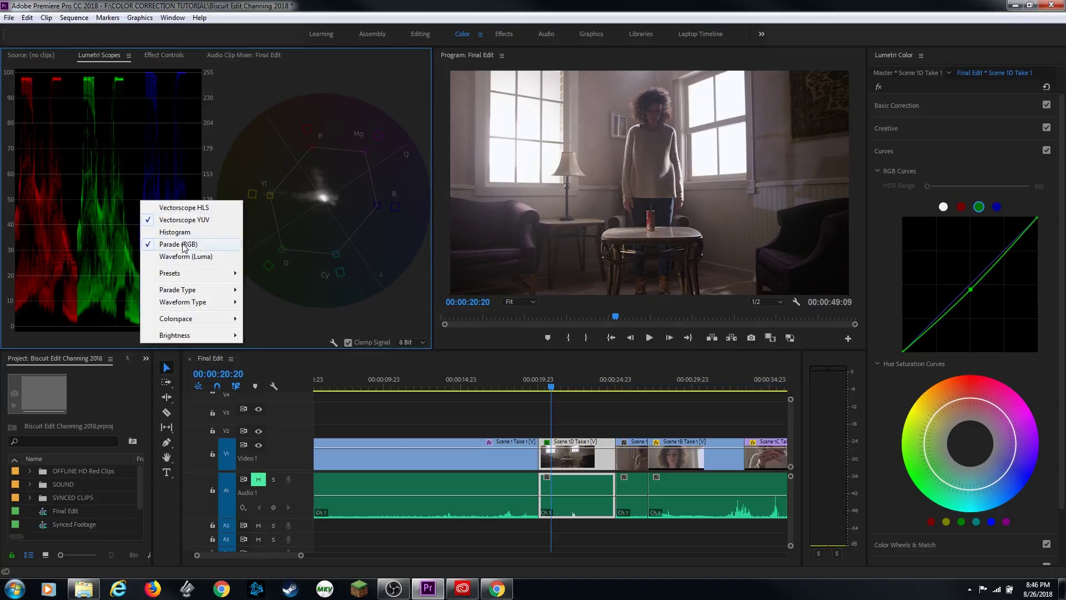
{"action": "left_click", "coordinate": [203, 232]}
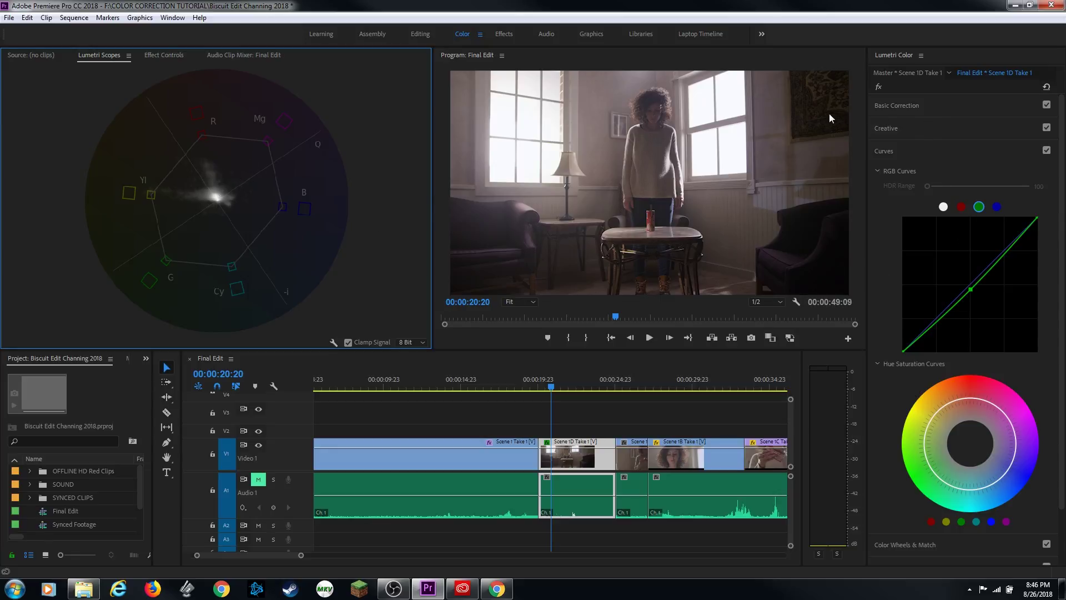
{"action": "left_click", "coordinate": [939, 105]}
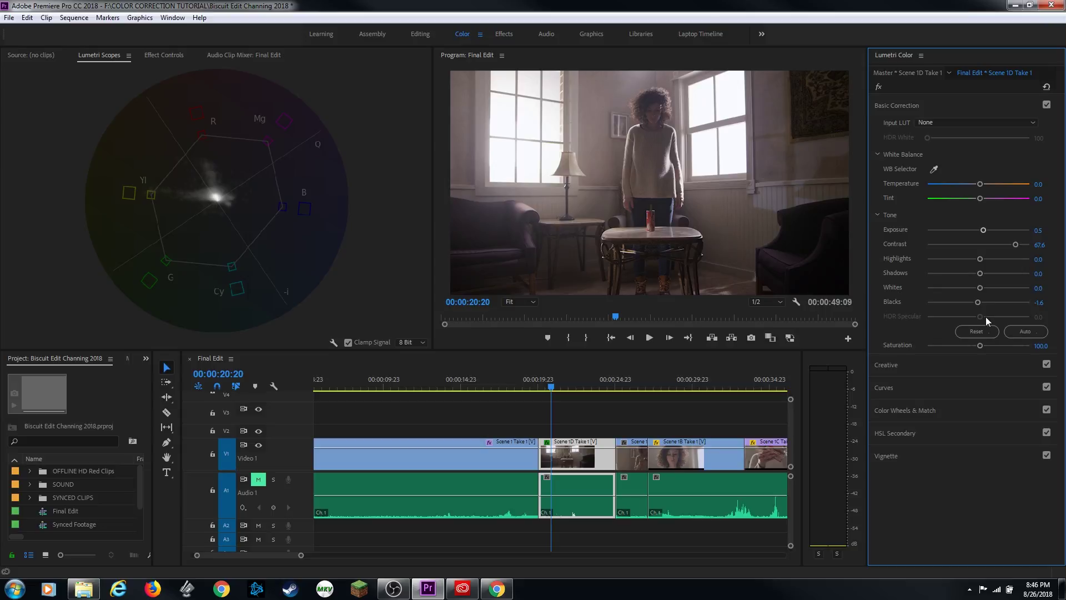
{"action": "left_click_drag", "start_coordinate": [980, 347], "coordinate": [977, 346]}
Step: Compare the color of Scene 1 Take 1 and Scene 1D Take 1 by playing across the cut and jumping between the clips
{"action": "left_click", "coordinate": [536, 411]}
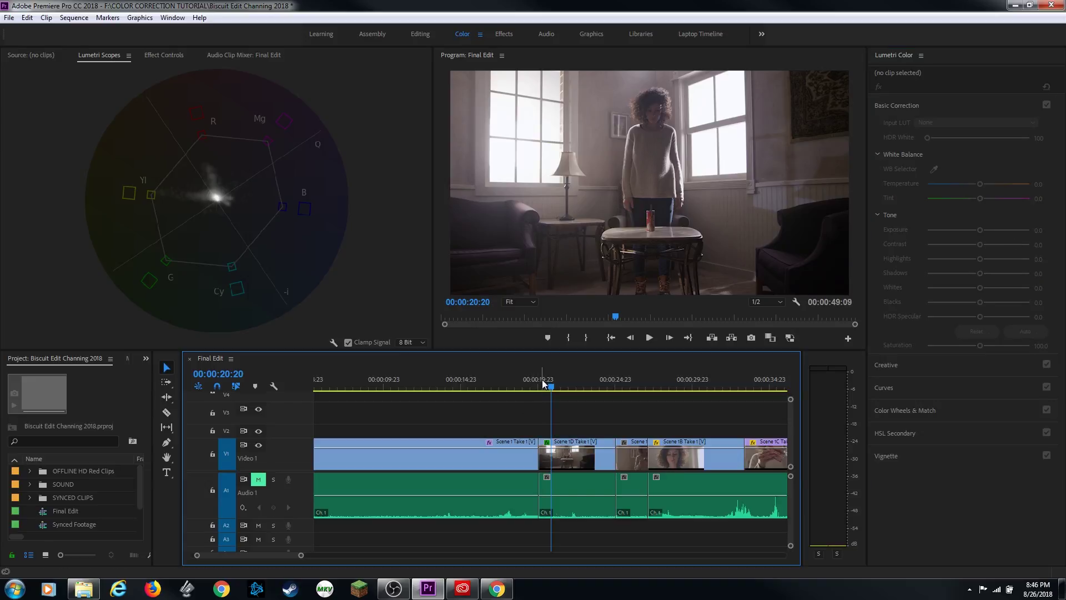
{"action": "left_click", "coordinate": [507, 378]}
{"action": "key", "text": "space"}
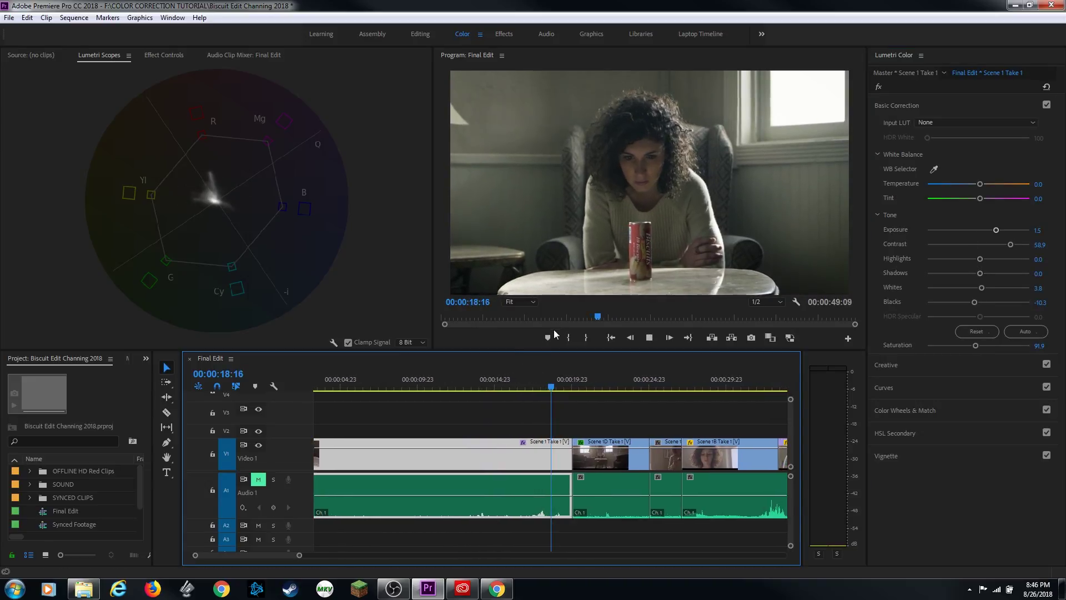
{"action": "key", "text": "space"}
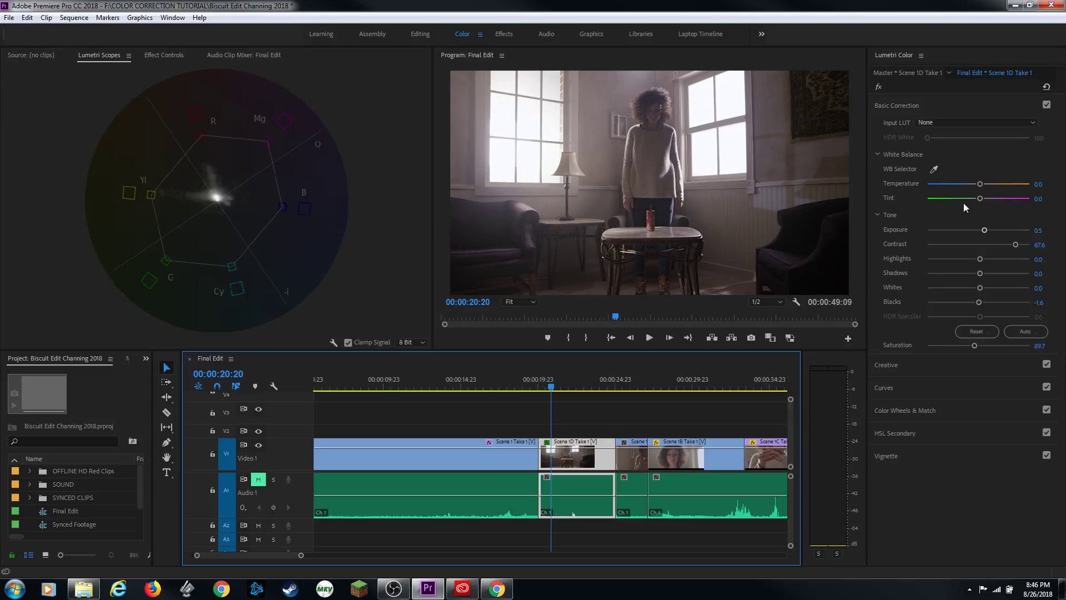
{"action": "left_click_drag", "start_coordinate": [538, 382], "coordinate": [532, 382]}
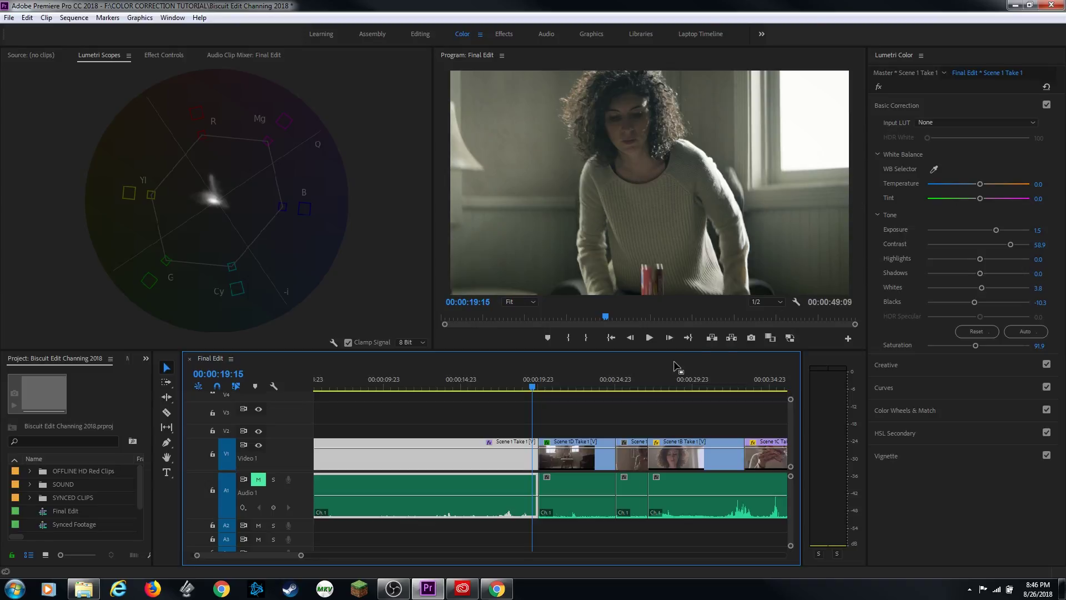
{"action": "left_click", "coordinate": [553, 382]}
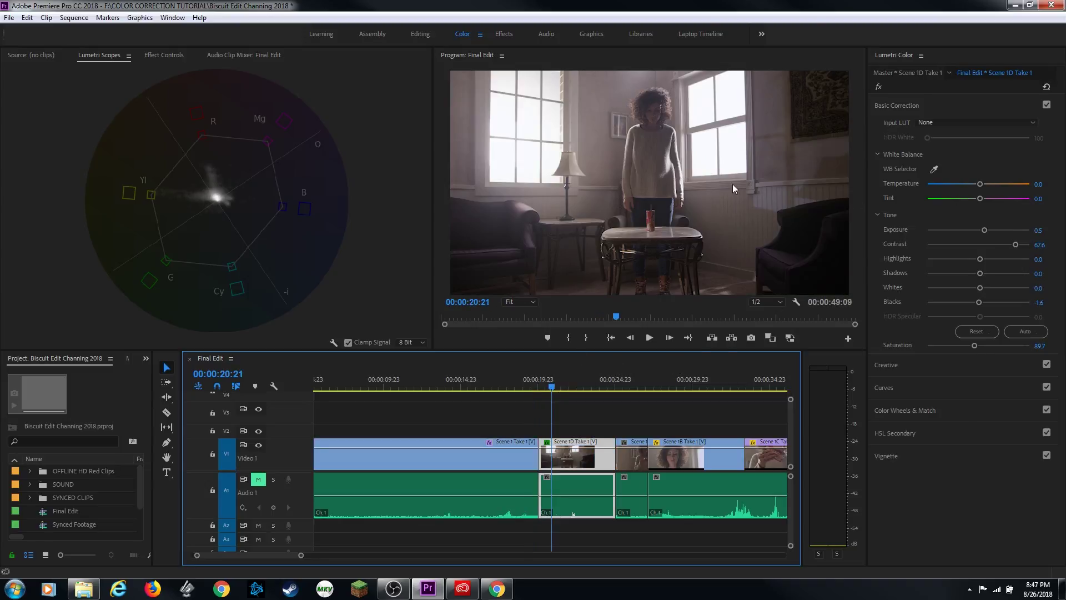
{"action": "left_click", "coordinate": [516, 382]}
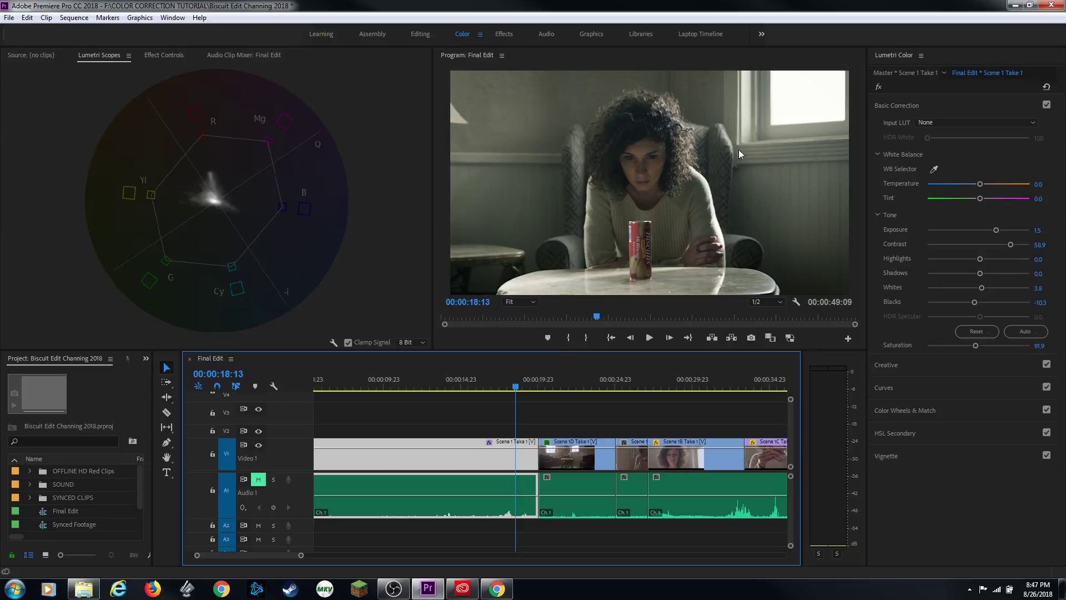
{"action": "left_click", "coordinate": [564, 383]}
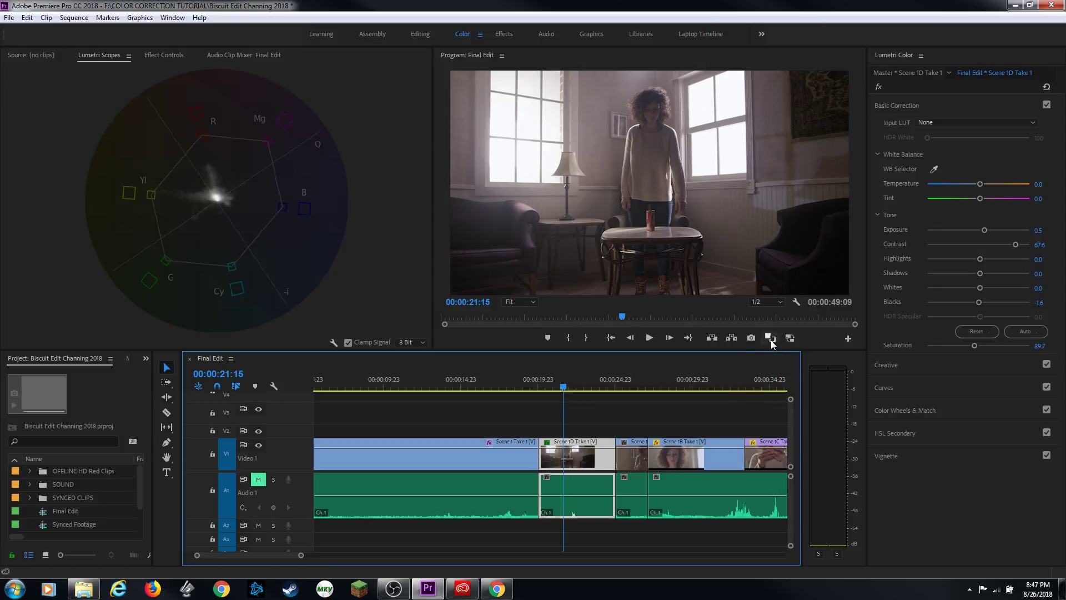
Step: Turn on Comparison View in the Program Monitor
{"action": "left_click", "coordinate": [848, 338]}
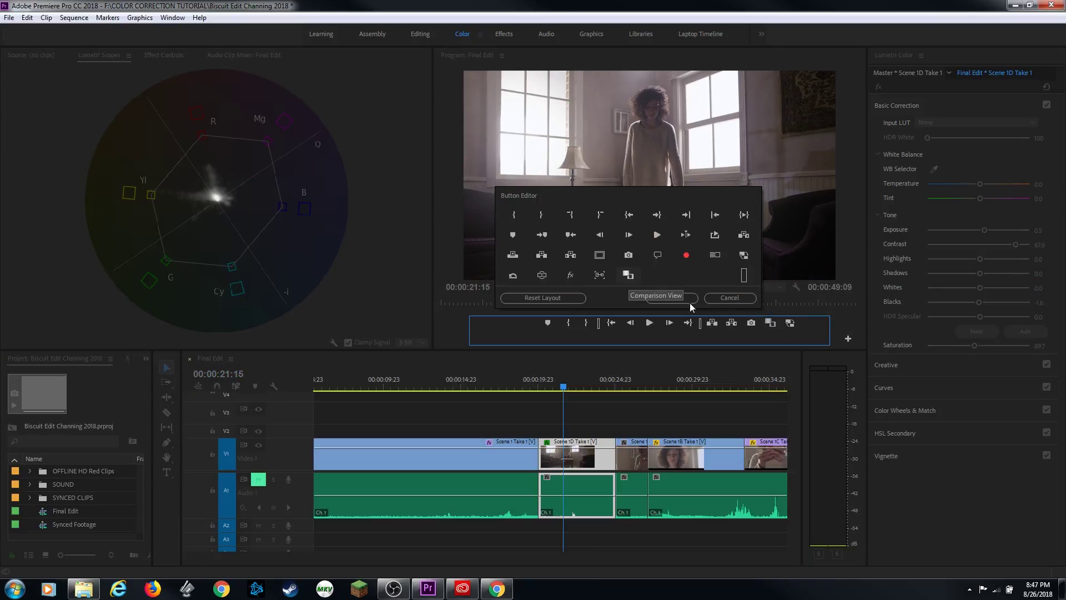
{"action": "left_click", "coordinate": [730, 298]}
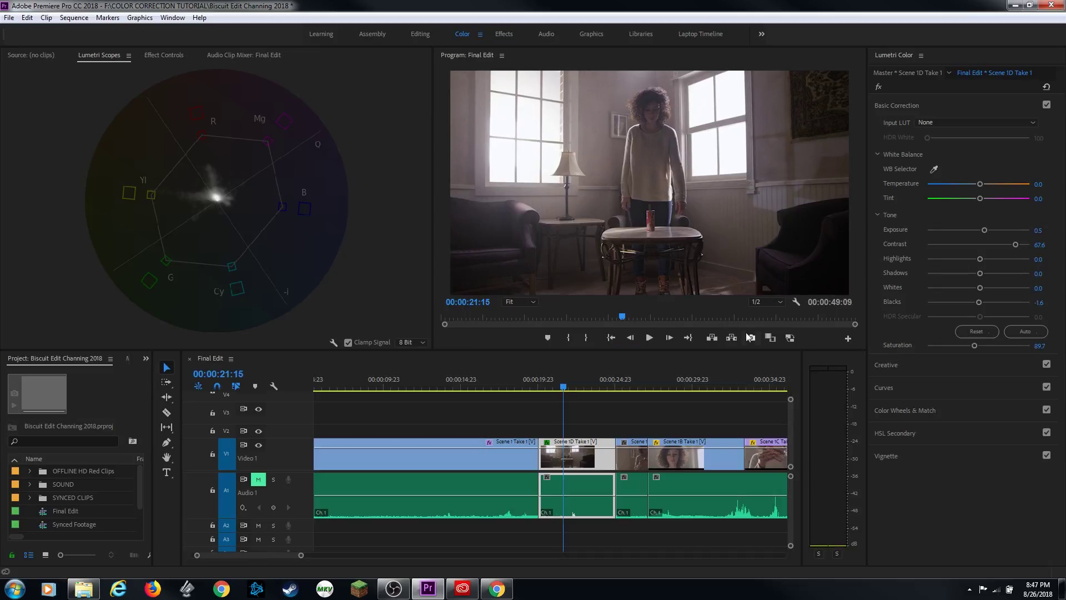
{"action": "left_click", "coordinate": [773, 340]}
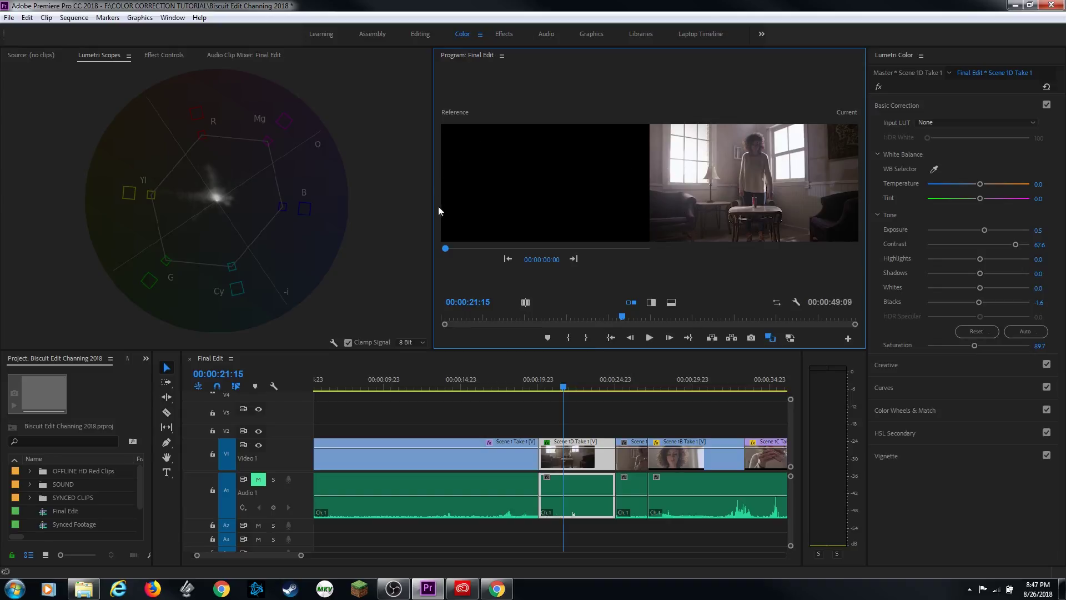
Step: Set the reference frame to 00:00:15:07 in Scene 1 Take 1 and inspect the side-by-side comparison at enlarged size
{"action": "left_click", "coordinate": [570, 261]}
{"action": "left_click", "coordinate": [569, 262]}
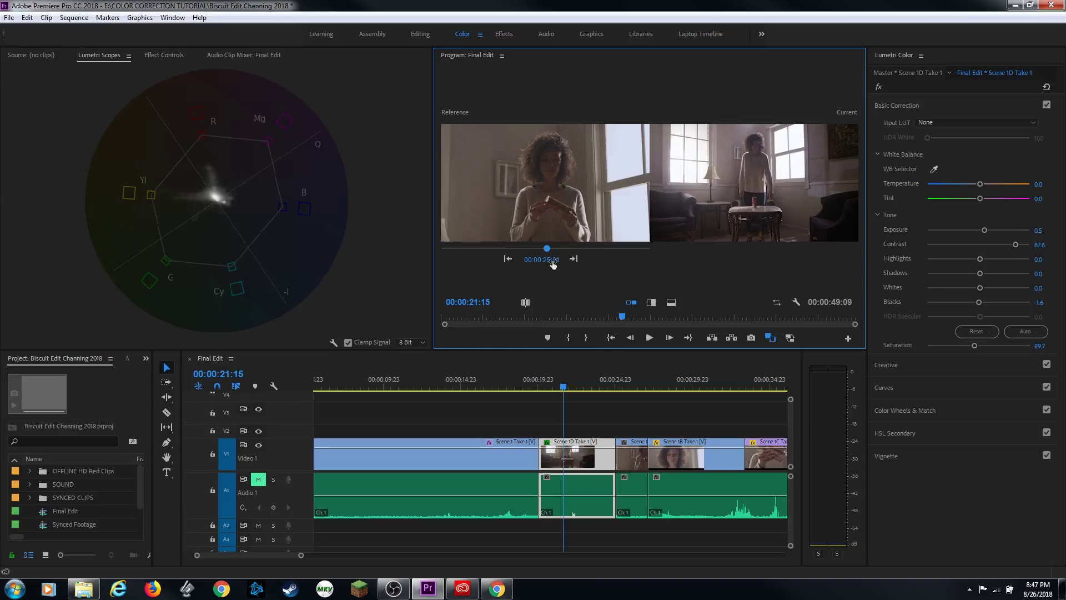
{"action": "left_click", "coordinate": [447, 248]}
{"action": "left_click_drag", "start_coordinate": [447, 249], "coordinate": [508, 261]}
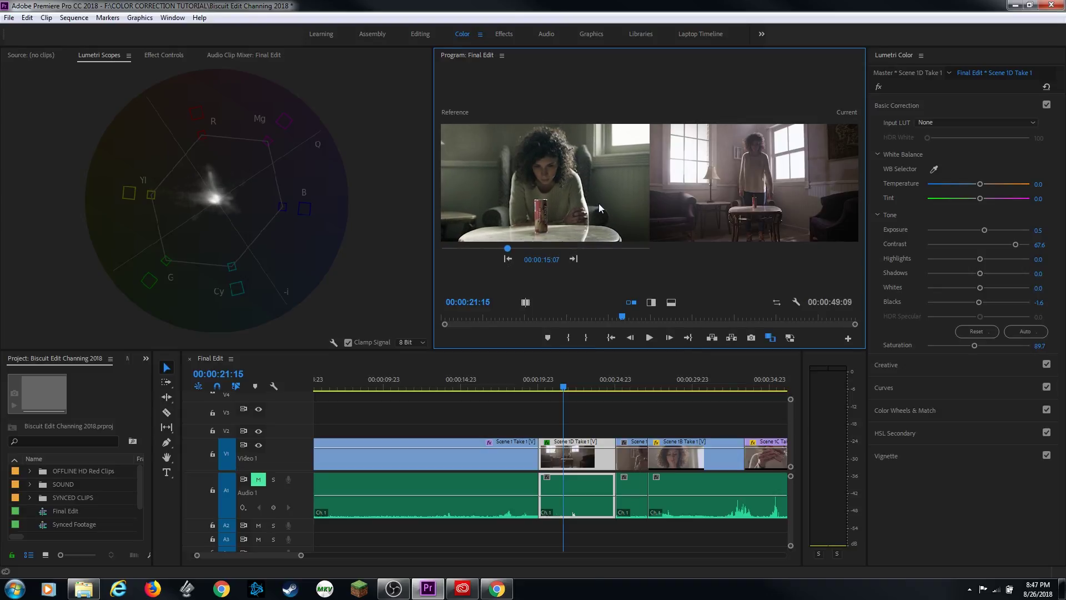
{"action": "key", "text": "grave"}
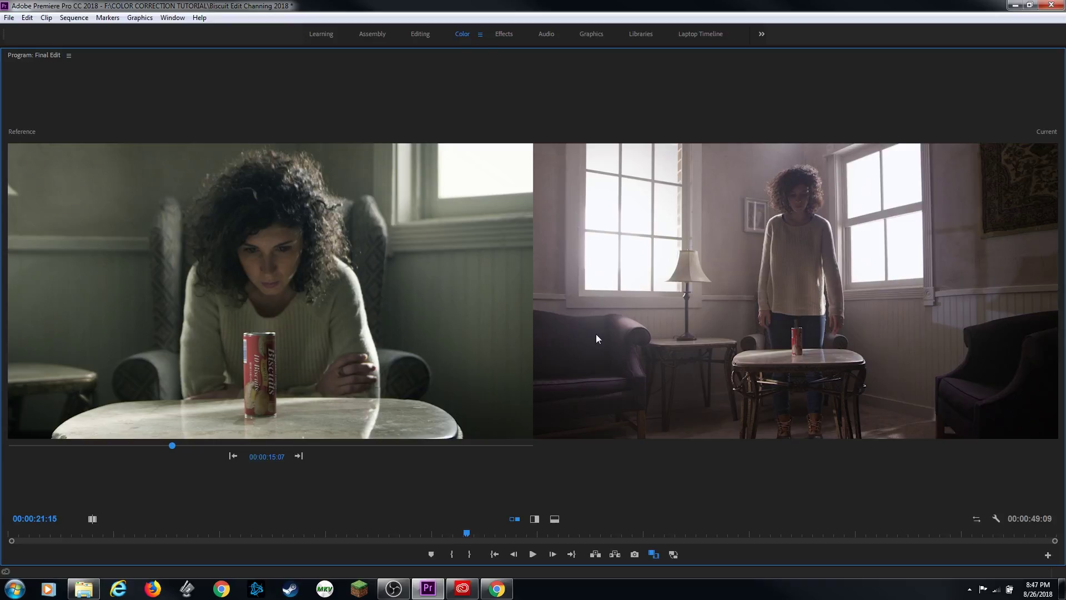
{"action": "key", "text": "grave"}
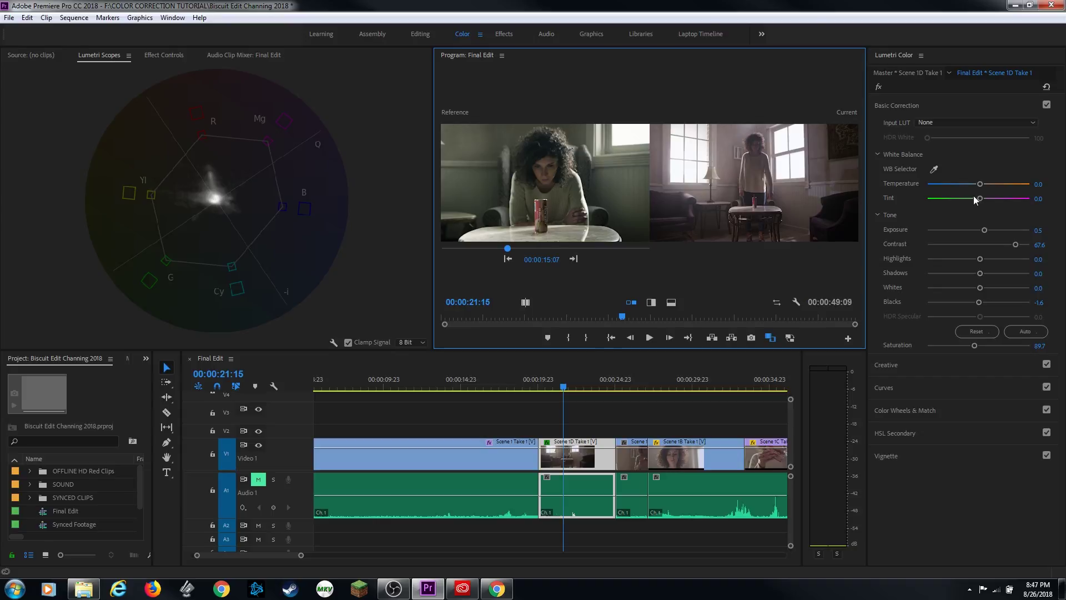
Step: Set Scene 1D Take 1's tint to -15.7 and, against reference frame 00:00:20:08, set Scene 1 Take 1's tint to 25.4
{"action": "left_click_drag", "start_coordinate": [980, 198], "coordinate": [971, 199]}
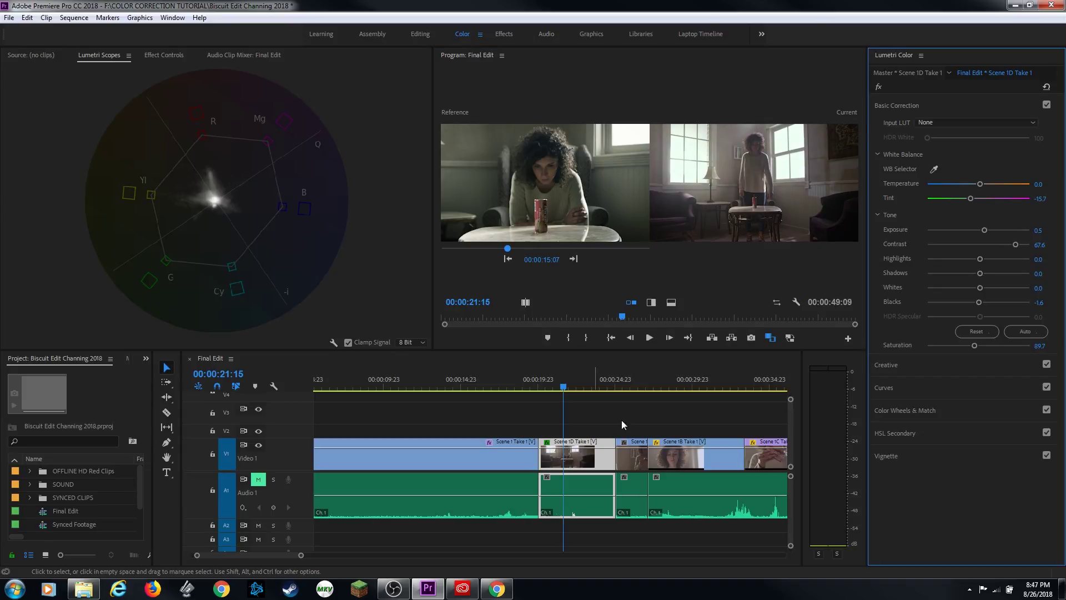
{"action": "left_click", "coordinate": [499, 389]}
{"action": "left_click_drag", "start_coordinate": [513, 251], "coordinate": [528, 255]}
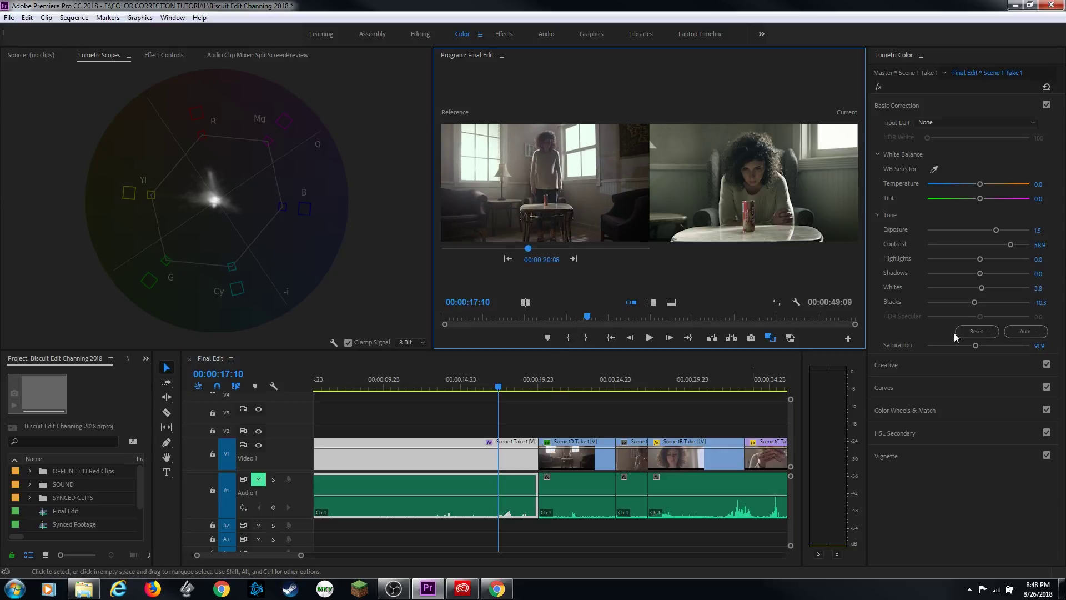
{"action": "left_click", "coordinate": [981, 201]}
{"action": "left_click_drag", "start_coordinate": [984, 201], "coordinate": [991, 202]}
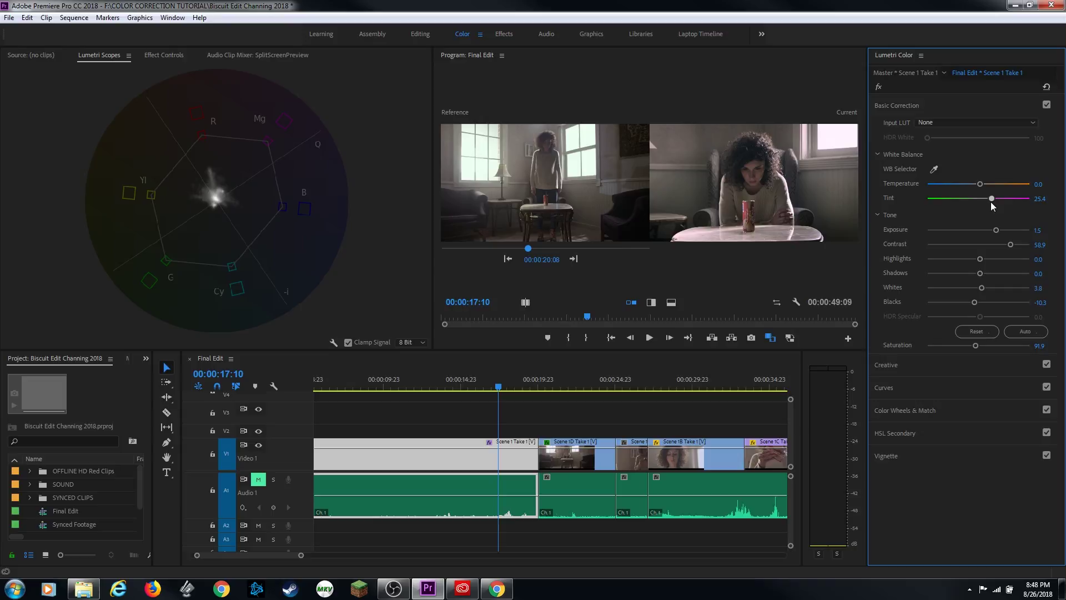
Step: Inspect the comparison at enlarged size, turn off Comparison View and play across the cut into Scene 1D Take 1
{"action": "key", "text": "grave"}
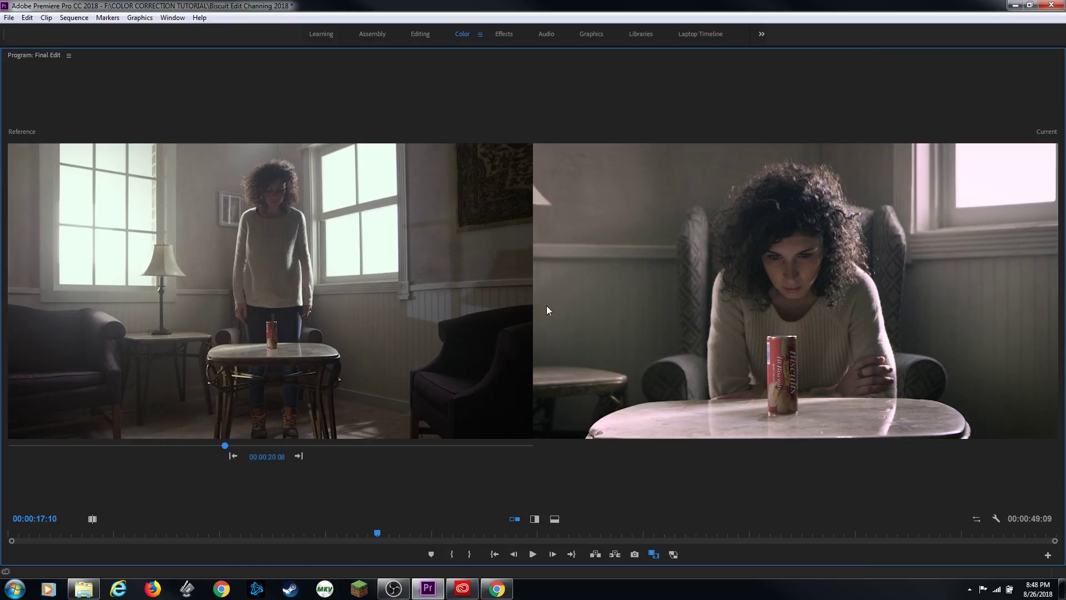
{"action": "key", "text": "grave"}
{"action": "left_click", "coordinate": [447, 382]}
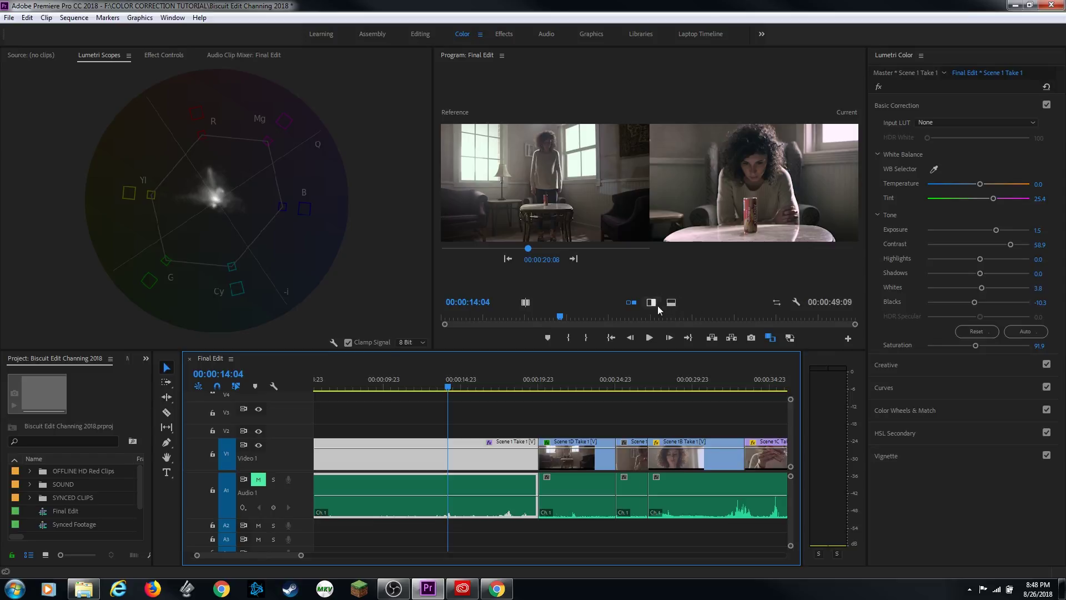
{"action": "left_click", "coordinate": [770, 337]}
{"action": "key", "text": "space"}
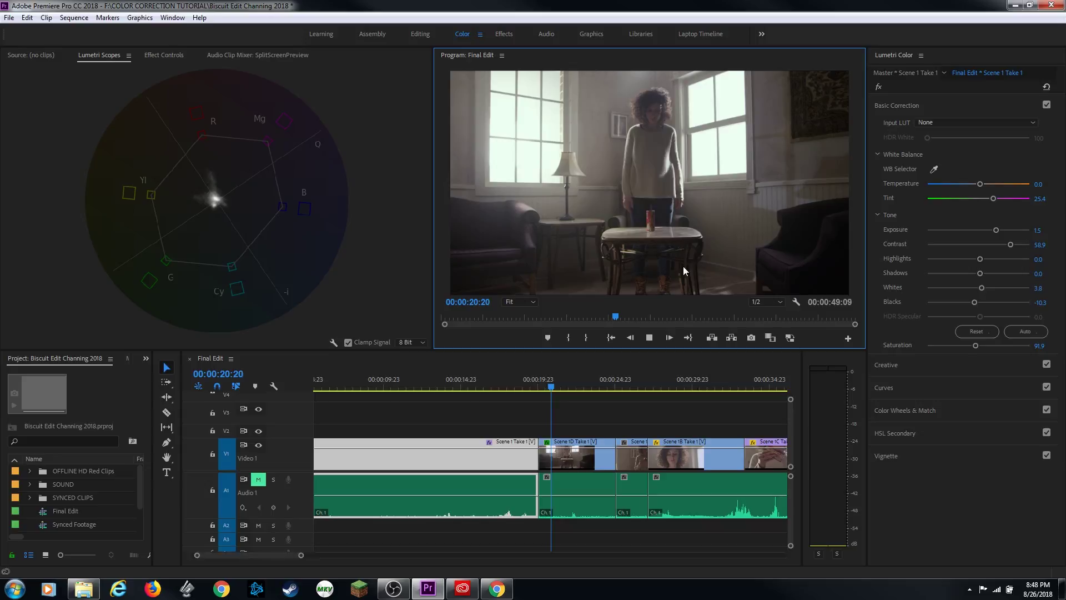
Step: Go to the short Scene 1 Take 1 clip after Scene 1D Take 1 and show only the luma waveform scope
{"action": "left_click", "coordinate": [568, 441]}
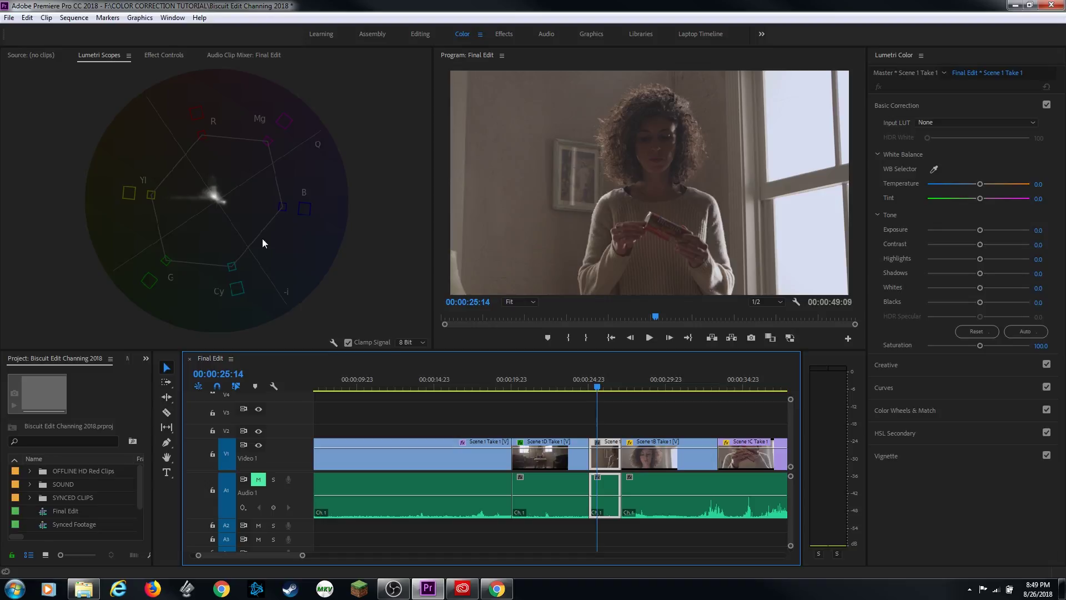
{"action": "right_click", "coordinate": [231, 231]}
{"action": "left_click", "coordinate": [268, 286]}
{"action": "right_click", "coordinate": [91, 188]}
{"action": "left_click", "coordinate": [120, 207]}
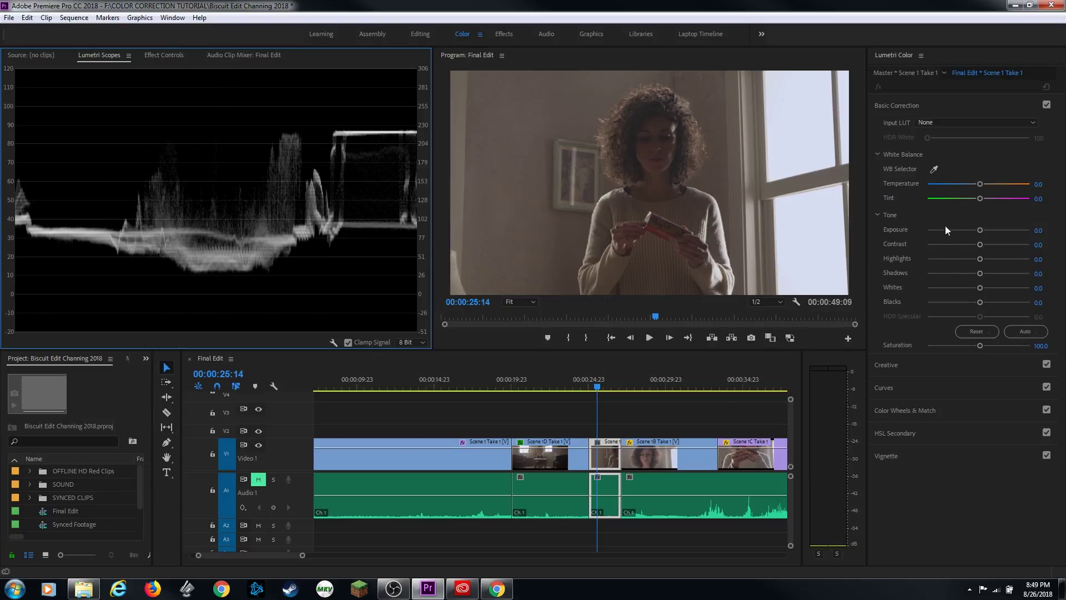
Step: Set the short Scene 1 Take 1 clip's exposure to 0.9, whites to 14.6 and blacks to -36.2
{"action": "left_click_drag", "start_coordinate": [982, 232], "coordinate": [987, 233]}
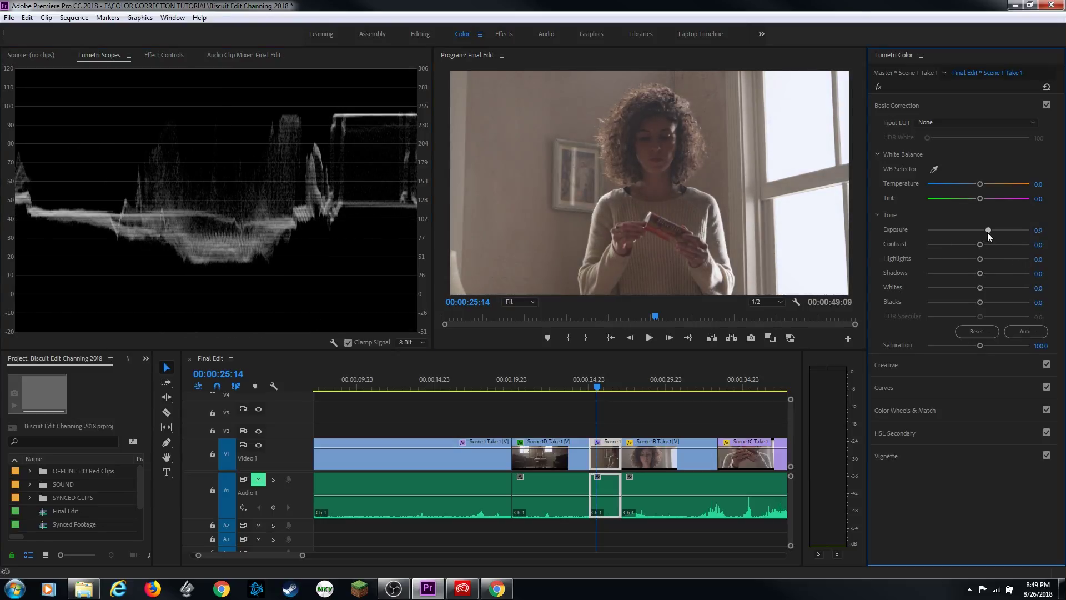
{"action": "left_click_drag", "start_coordinate": [980, 288], "coordinate": [986, 288]}
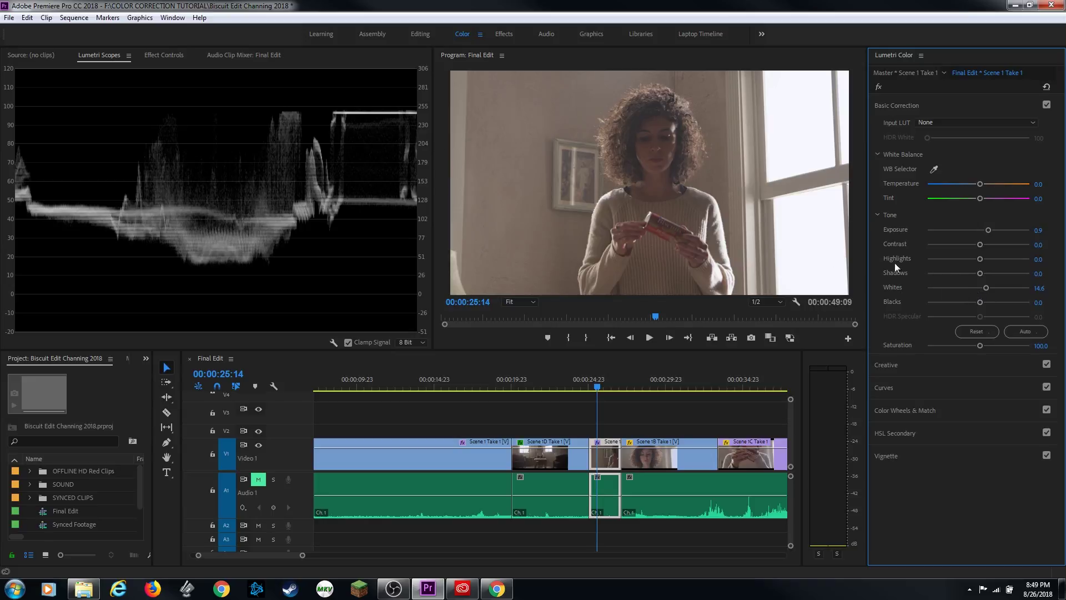
{"action": "left_click_drag", "start_coordinate": [982, 304], "coordinate": [958, 302]}
Step: Replace the luma waveform with the RGB parade as the only scope
{"action": "right_click", "coordinate": [162, 193]}
{"action": "left_click", "coordinate": [198, 235]}
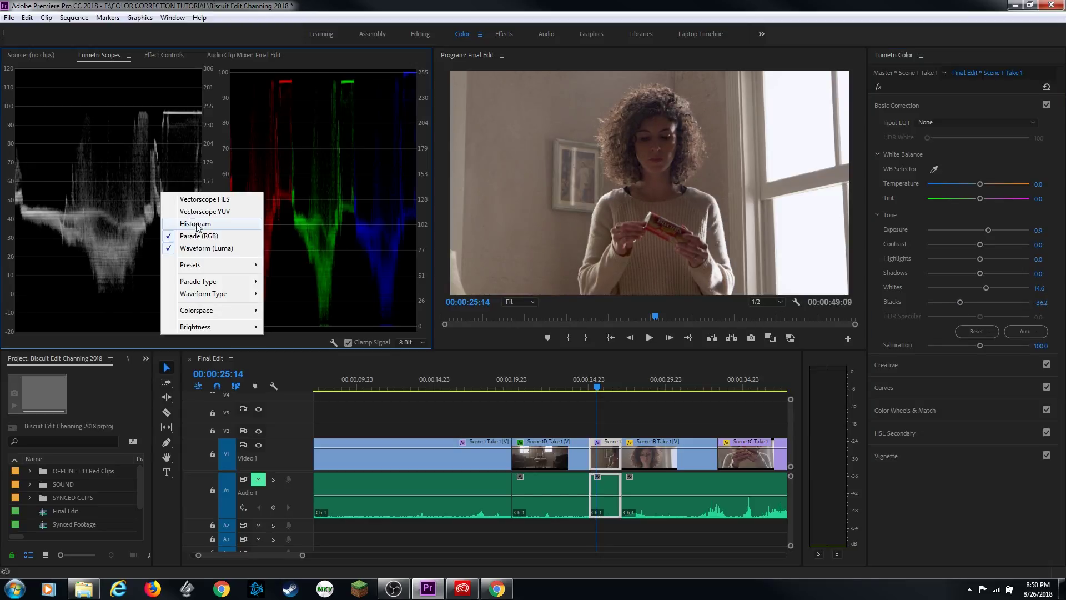
{"action": "left_click", "coordinate": [204, 248]}
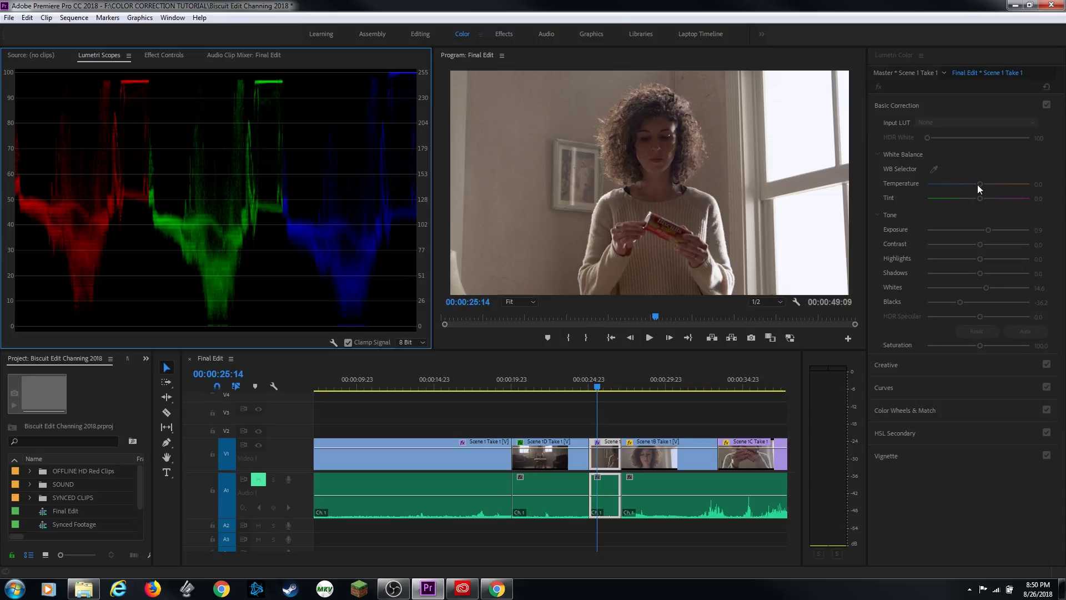
Step: Try cooling the short Scene 1 Take 1 clip's temperature to -7.0, resetting it to the default
{"action": "left_click_drag", "start_coordinate": [981, 192], "coordinate": [977, 187]}
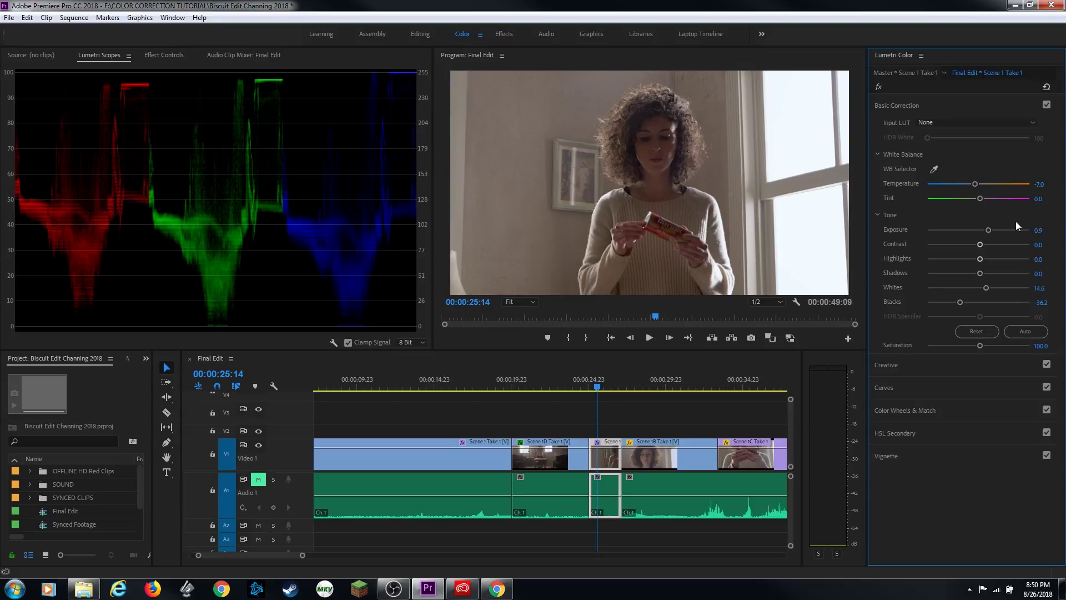
{"action": "double_click", "coordinate": [975, 184]}
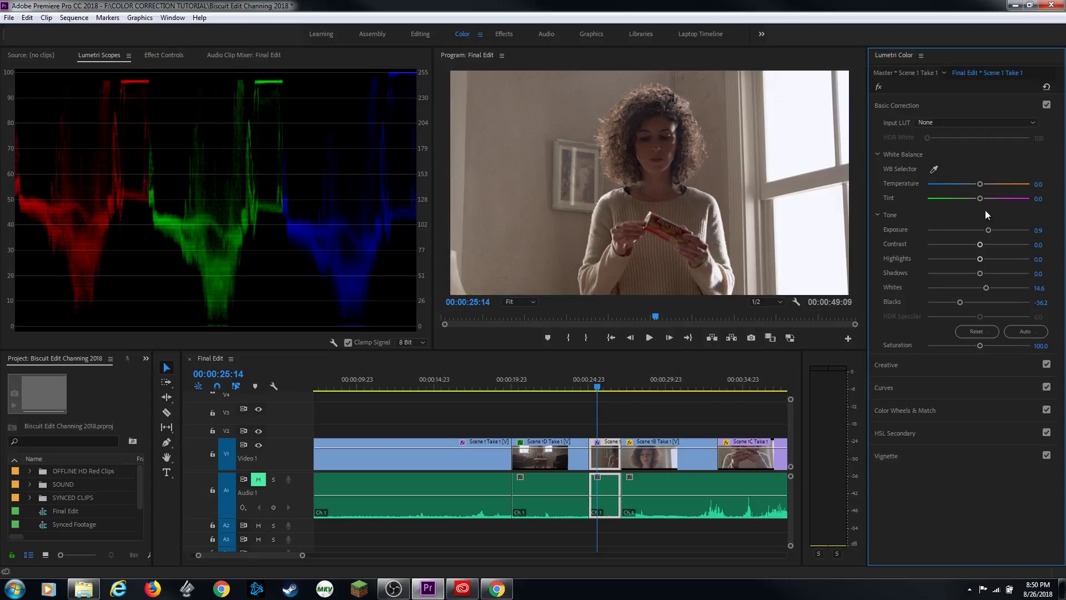
Step: Lower the midtones of the red RGB curve slightly and compare the image with the Curves correction off and on
{"action": "left_click", "coordinate": [949, 387]}
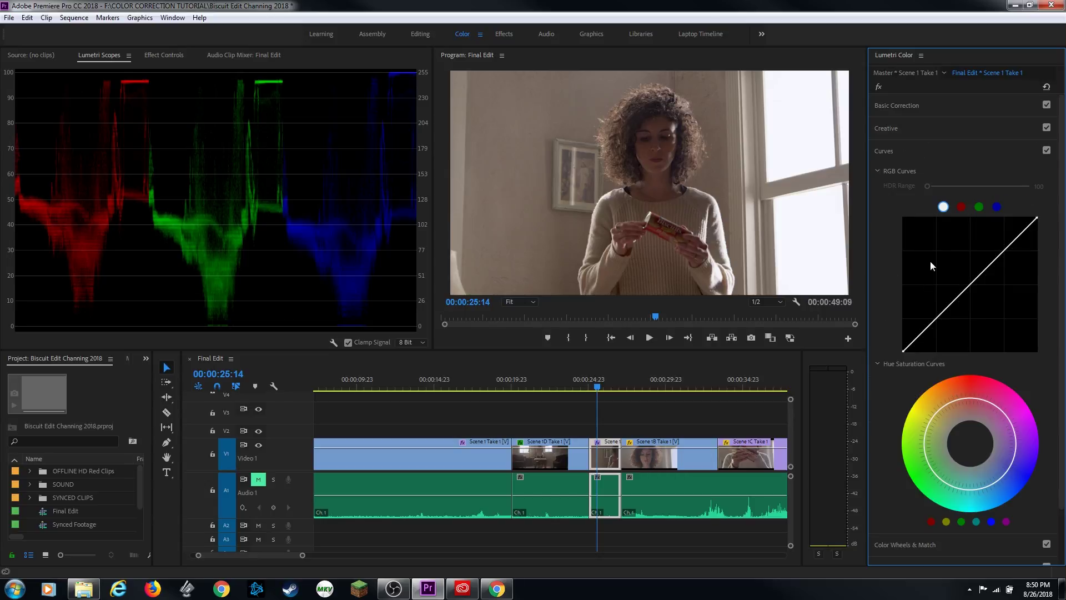
{"action": "left_click", "coordinate": [961, 207]}
{"action": "mouse_move", "coordinate": [970, 298]}
{"action": "left_mouse_down"}
{"action": "mouse_move", "coordinate": [976, 305]}
{"action": "mouse_move", "coordinate": [966, 299]}
{"action": "left_mouse_up"}
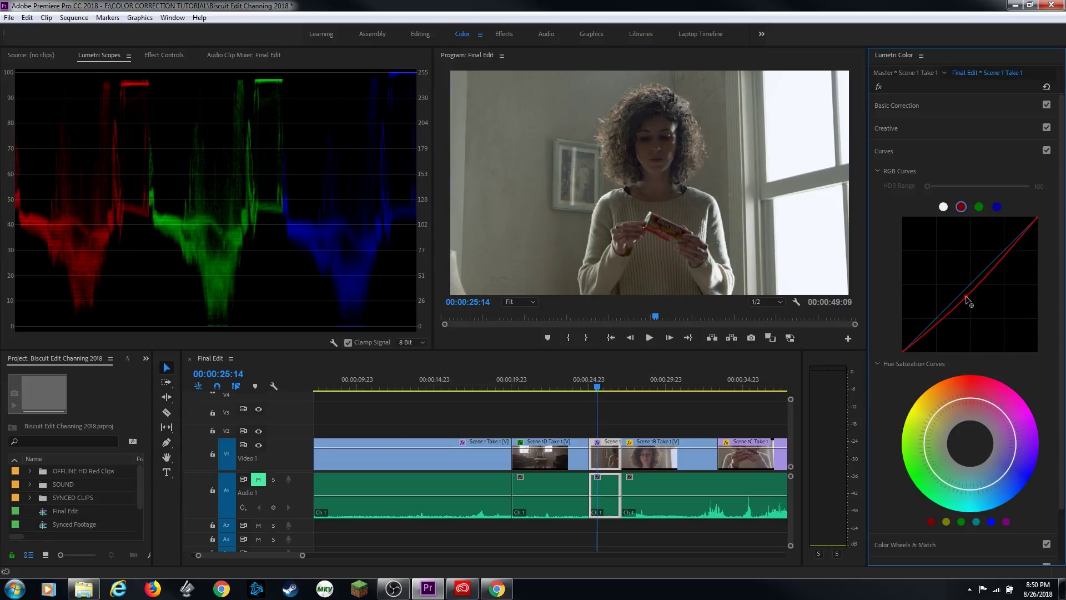
{"action": "left_click", "coordinate": [1047, 151]}
{"action": "left_click", "coordinate": [1047, 152]}
Step: Raise the green curve's black point slightly and pull its lower midtones back down toward the diagonal
{"action": "left_click", "coordinate": [979, 207]}
{"action": "left_click_drag", "start_coordinate": [904, 353], "coordinate": [905, 345]}
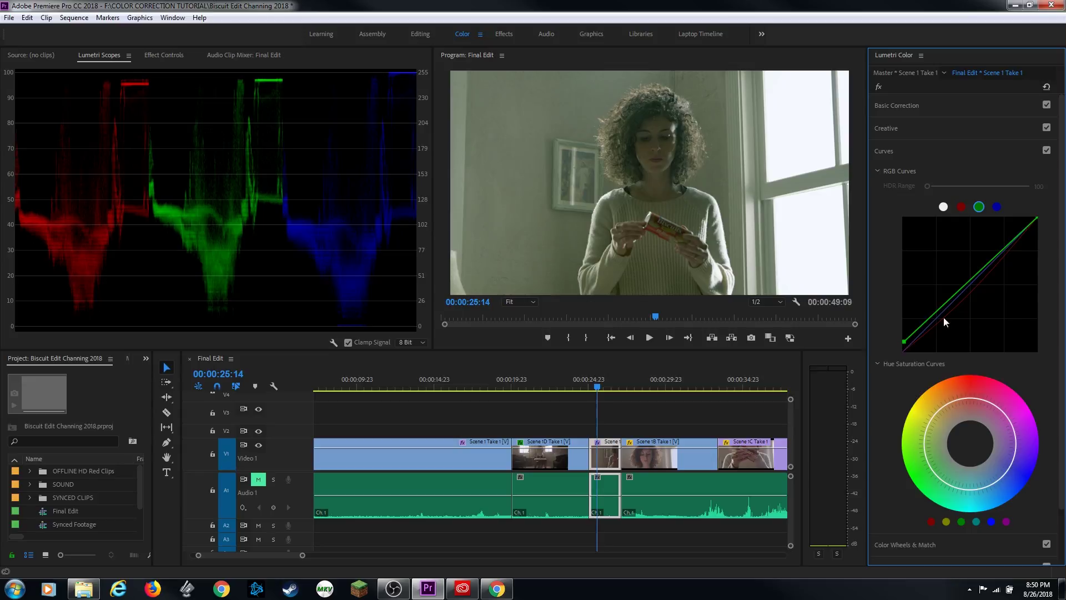
{"action": "left_click_drag", "start_coordinate": [949, 304], "coordinate": [949, 307]}
Step: Show only the YUV vectorscope and slightly reduce the yellow range on the Hue Saturation curve
{"action": "right_click", "coordinate": [250, 219]}
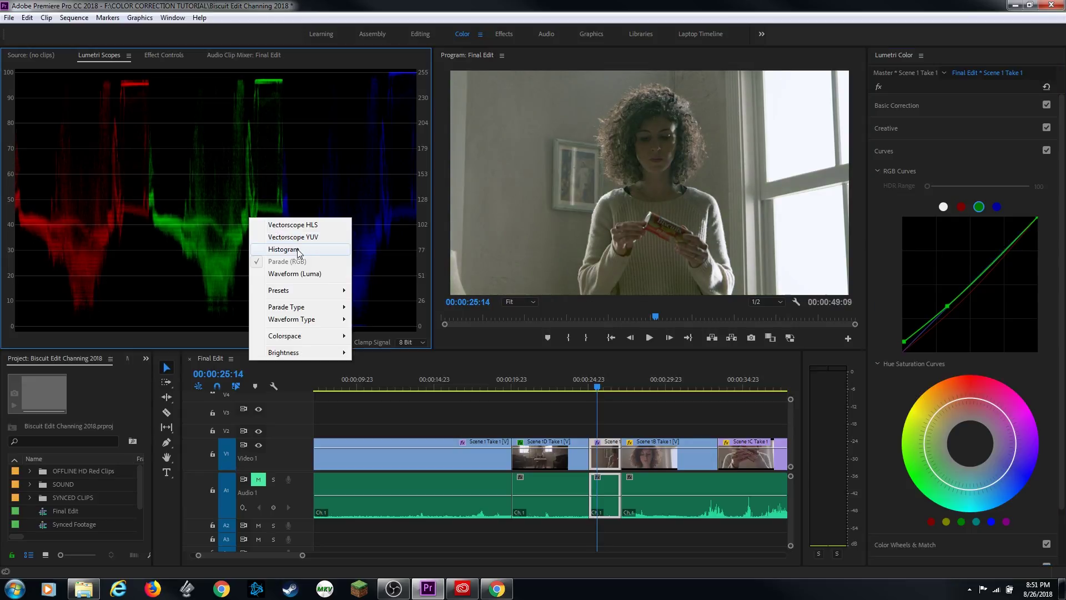
{"action": "left_click", "coordinate": [297, 237]}
{"action": "right_click", "coordinate": [129, 192]}
{"action": "left_click", "coordinate": [168, 234]}
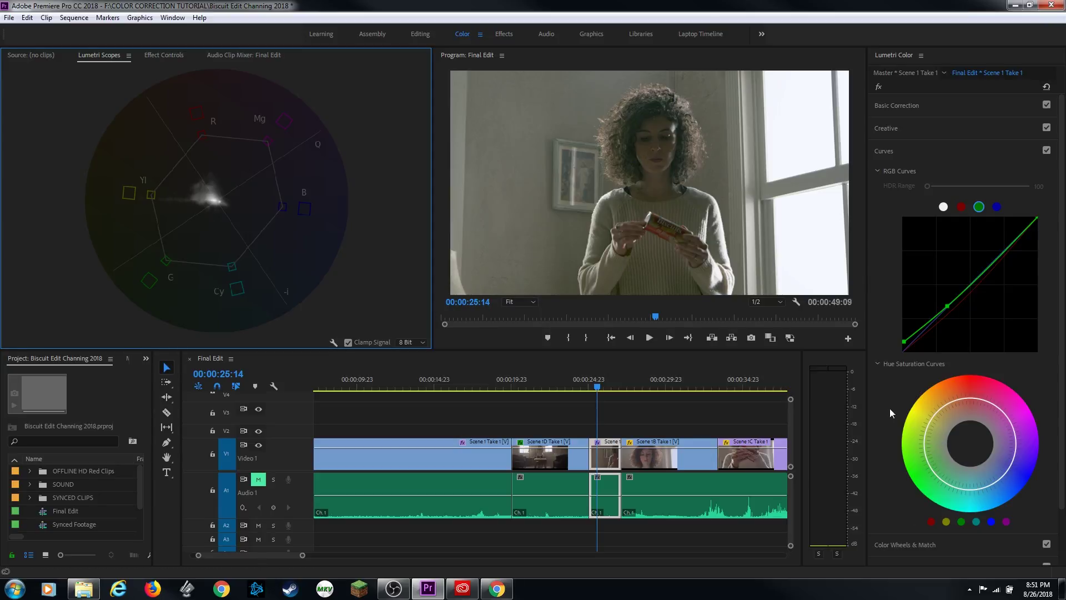
{"action": "left_click", "coordinate": [946, 522]}
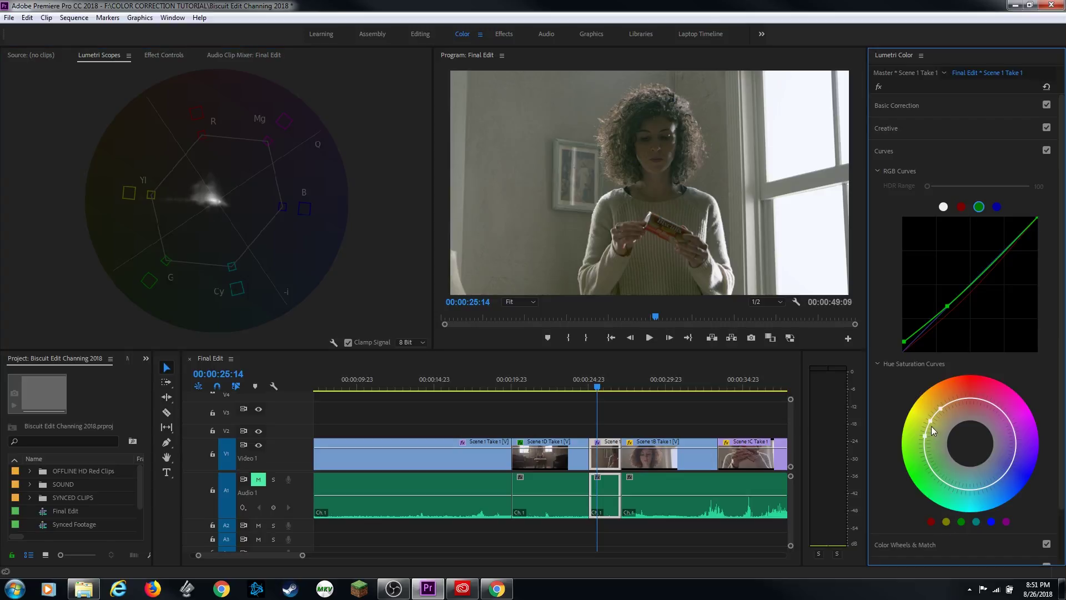
{"action": "mouse_move", "coordinate": [935, 422]}
{"action": "left_mouse_down"}
{"action": "mouse_move", "coordinate": [943, 425]}
{"action": "mouse_move", "coordinate": [935, 422]}
{"action": "left_mouse_up"}
Step: Set the short Scene 1 Take 1 clip's saturation to 86.5 and contrast to 41.6
{"action": "left_click", "coordinate": [929, 105]}
{"action": "left_click_drag", "start_coordinate": [980, 345], "coordinate": [971, 344]}
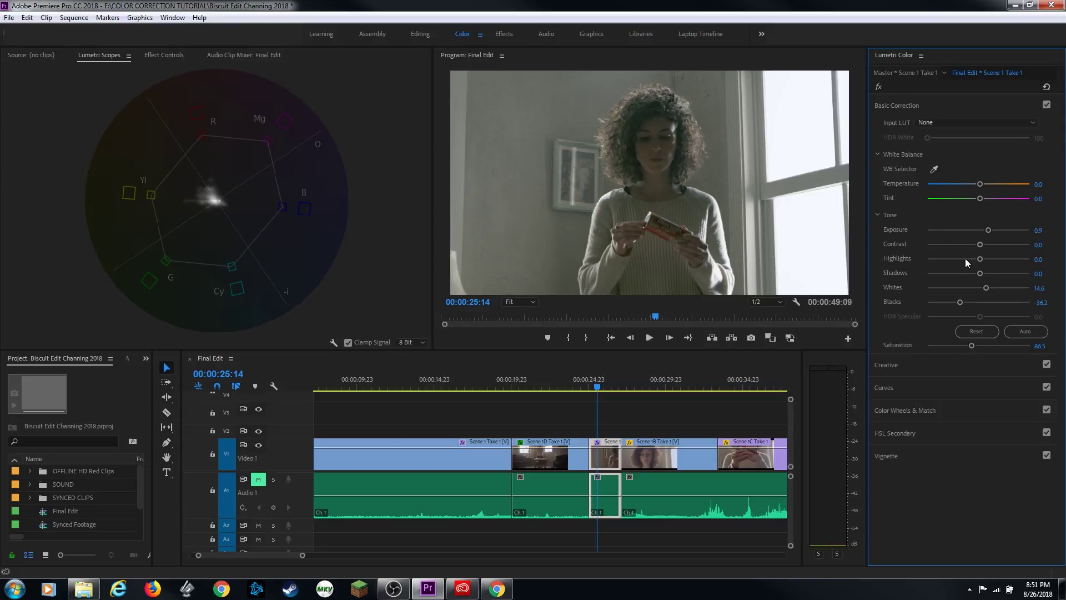
{"action": "left_click_drag", "start_coordinate": [981, 246], "coordinate": [998, 251]}
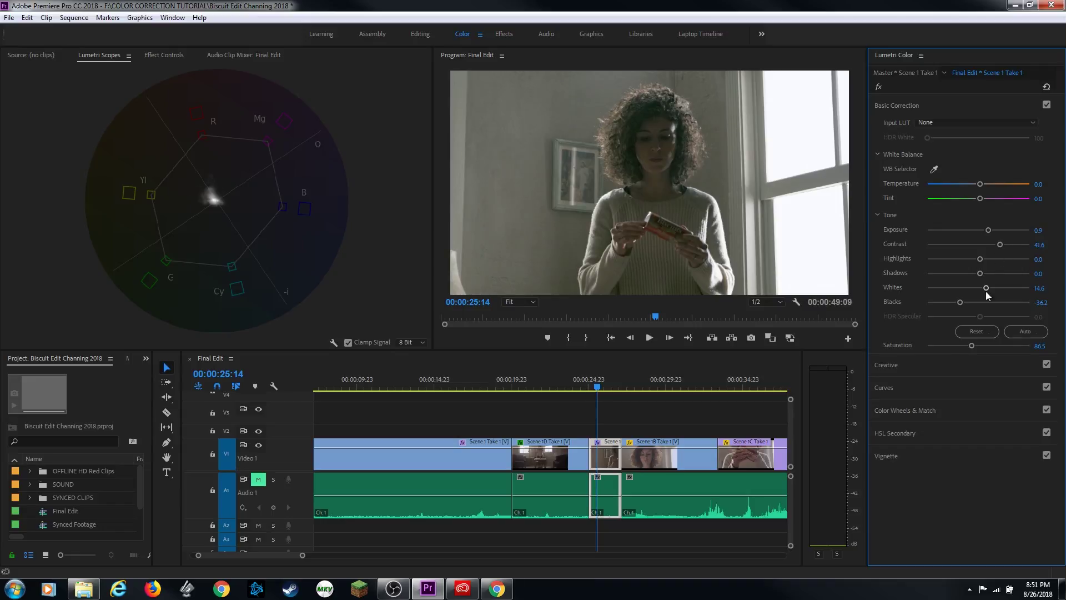
Step: Lift the lower midtones of the master RGB curve and reduce the short clip's exposure to 0.6
{"action": "left_click", "coordinate": [928, 386]}
{"action": "left_click", "coordinate": [942, 206]}
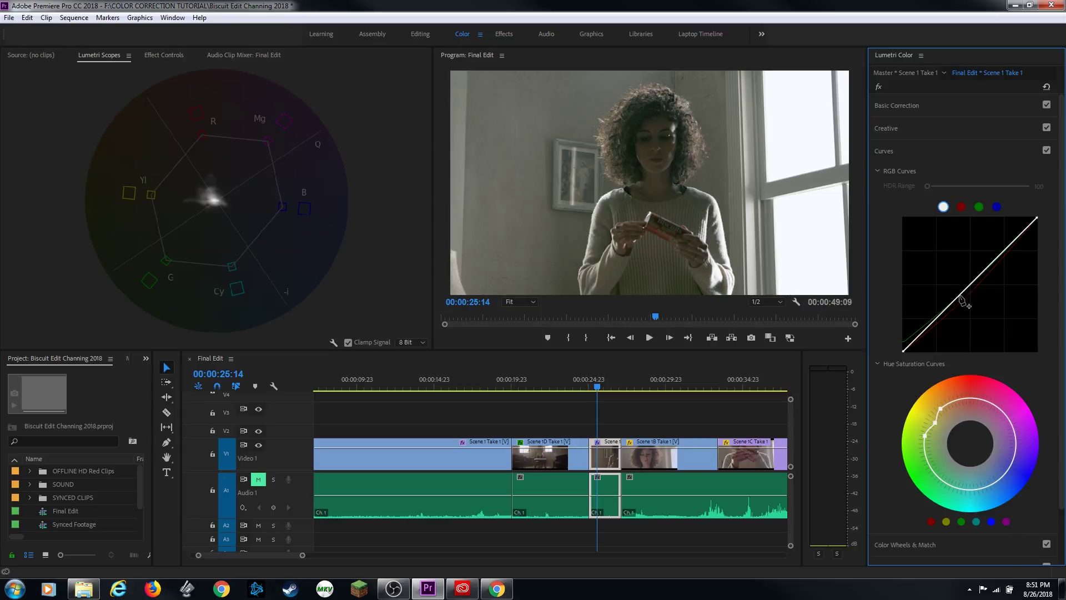
{"action": "left_click_drag", "start_coordinate": [955, 306], "coordinate": [942, 304]}
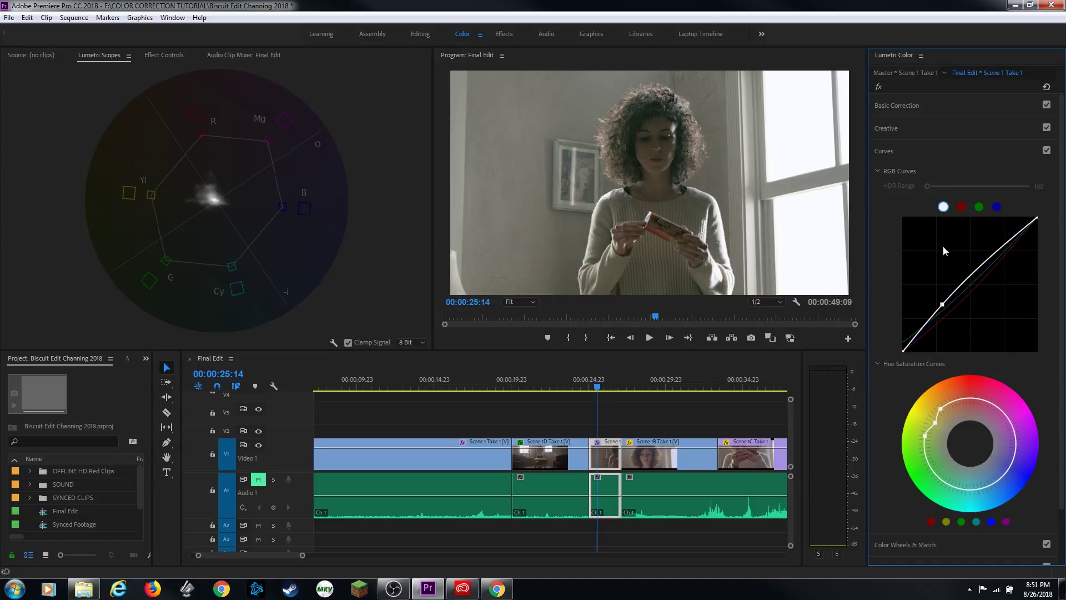
{"action": "left_click", "coordinate": [928, 115]}
{"action": "left_click_drag", "start_coordinate": [983, 230], "coordinate": [982, 231]}
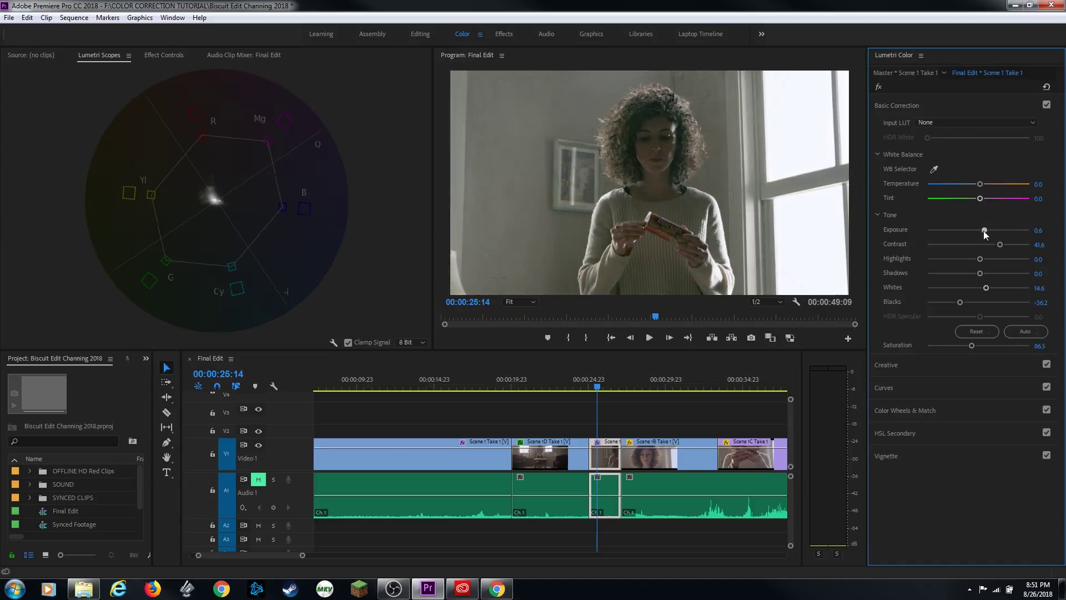
Step: Play Scene 1D Take 1 up to the next cut and give the clip a vignette amount of -1.2
{"action": "left_click", "coordinate": [578, 382]}
{"action": "key", "text": "space"}
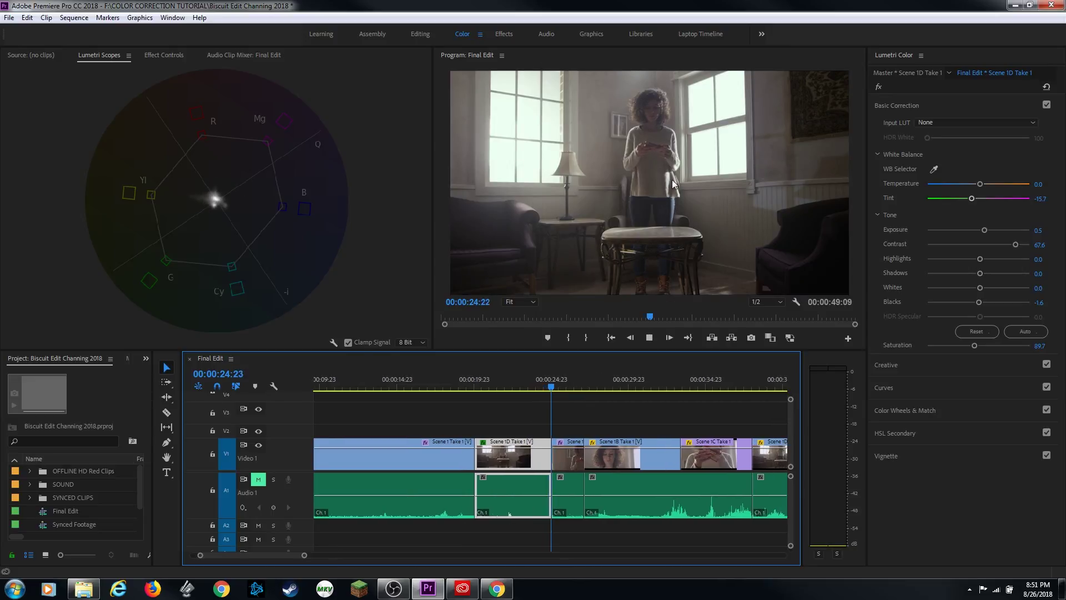
{"action": "key", "text": "space"}
{"action": "left_click", "coordinate": [918, 455]}
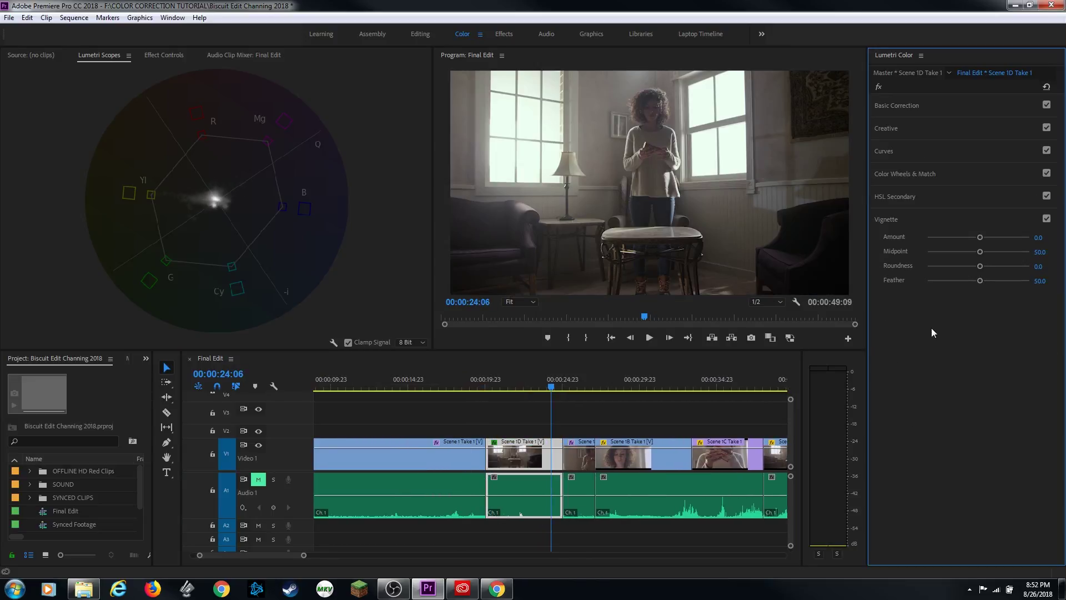
{"action": "left_click_drag", "start_coordinate": [980, 237], "coordinate": [959, 246]}
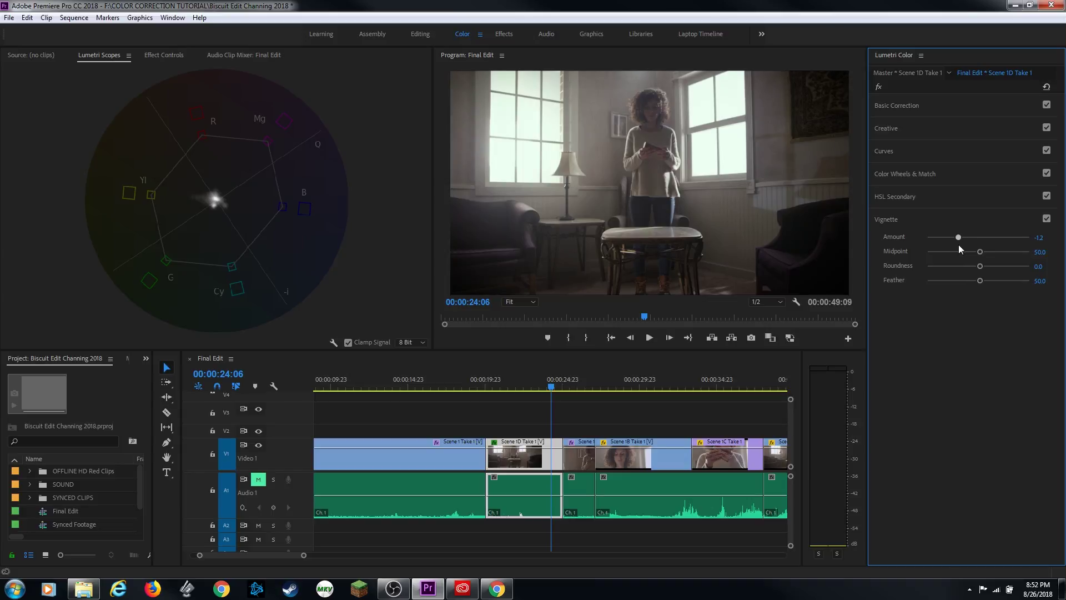
Step: Give the first Scene 1 Take 1 clip a vignette amount of -0.3 and play across the cut into Scene 1D Take 1
{"action": "left_click_drag", "start_coordinate": [545, 383], "coordinate": [453, 391]}
{"action": "key", "text": "space"}
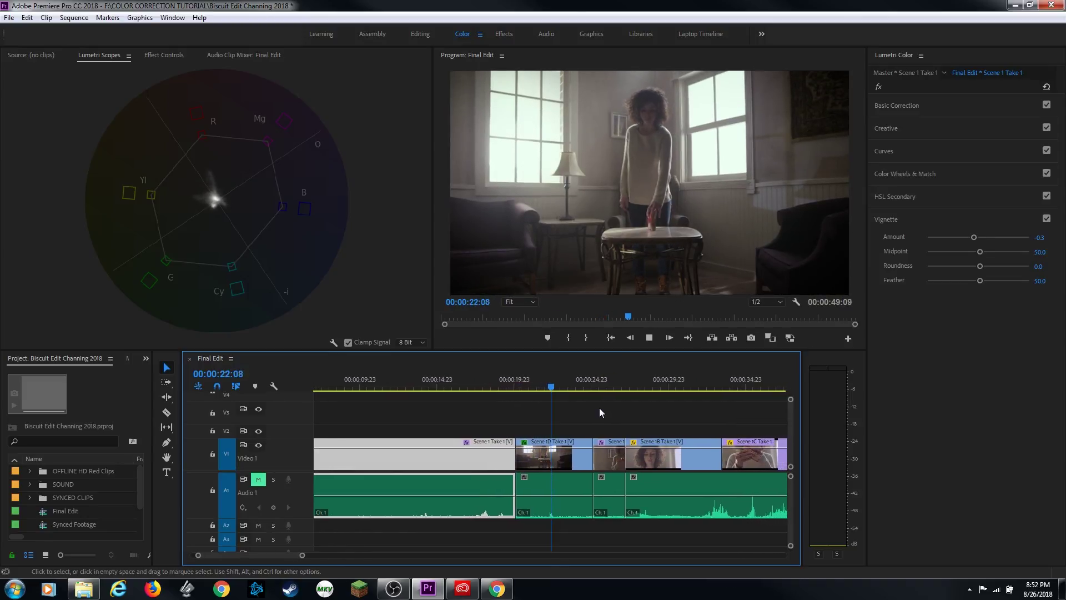
{"action": "key", "text": "space"}
Step: Set the short Scene 1 Take 1 clip's vignette amount to -1.1 and play into it from Scene 1D Take 1
{"action": "left_click_drag", "start_coordinate": [979, 238], "coordinate": [963, 241]}
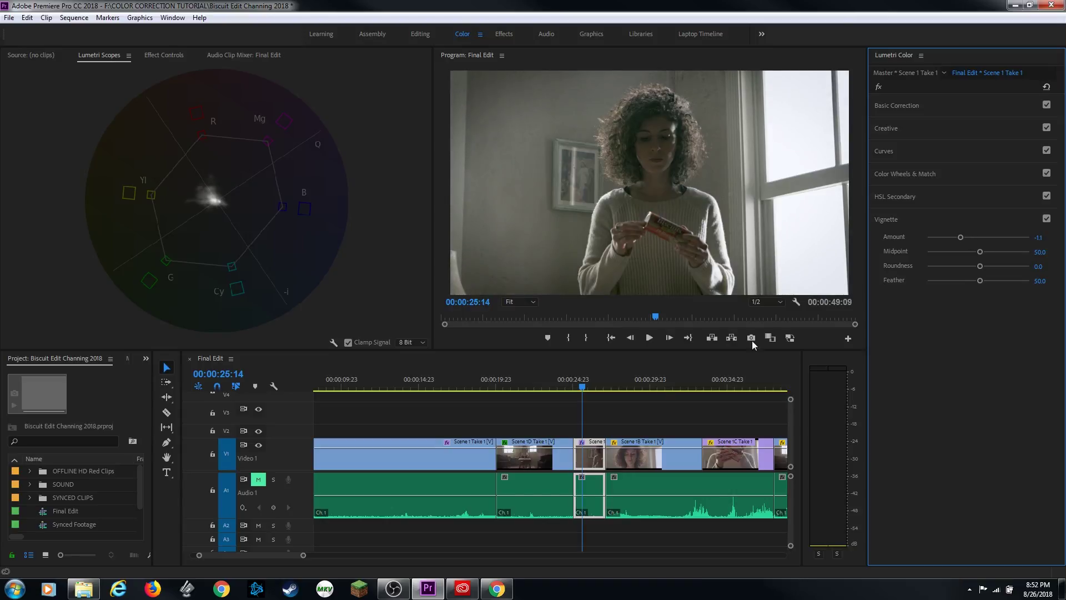
{"action": "left_click", "coordinate": [542, 383]}
{"action": "key", "text": "space"}
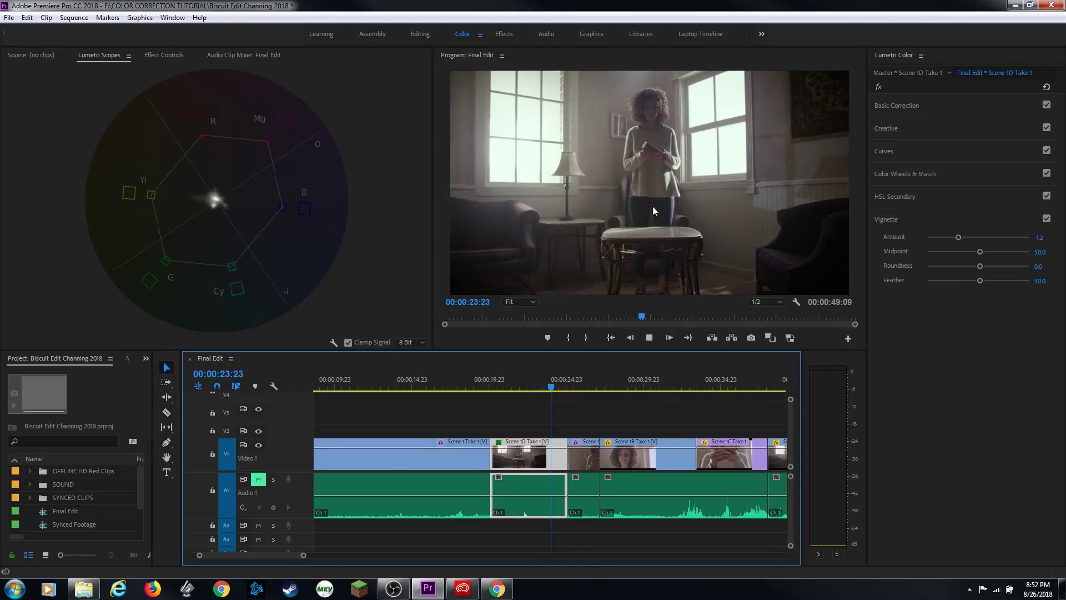
{"action": "key", "text": "space"}
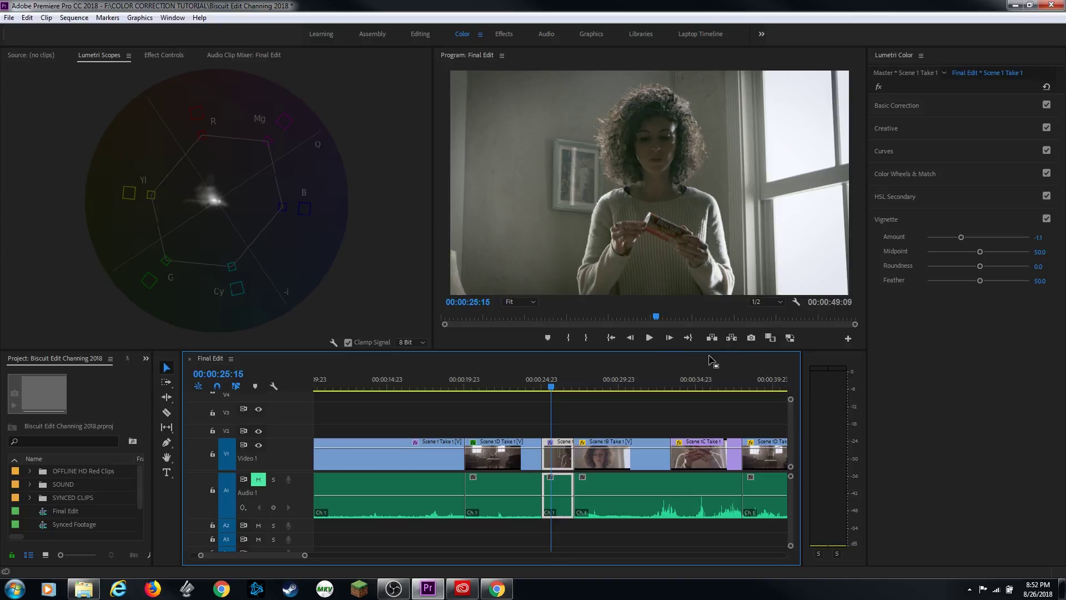
Step: Turn on Comparison View and inspect the short Scene 1 Take 1 clip beside the 00:00:20:08 reference at enlarged size
{"action": "left_click", "coordinate": [770, 337]}
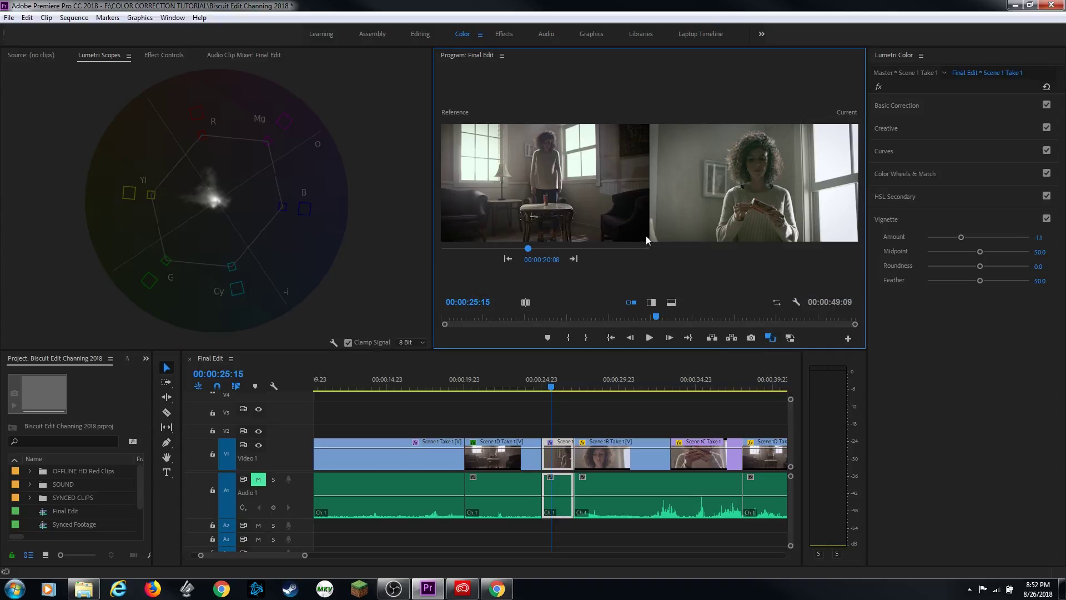
{"action": "key", "text": "grave"}
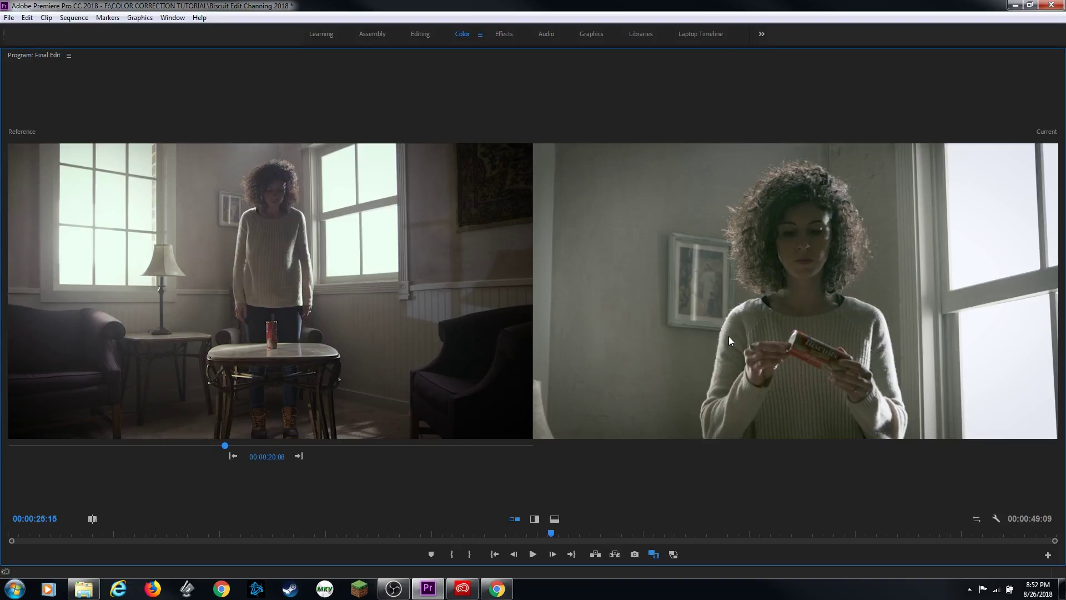
{"action": "key", "text": "grave"}
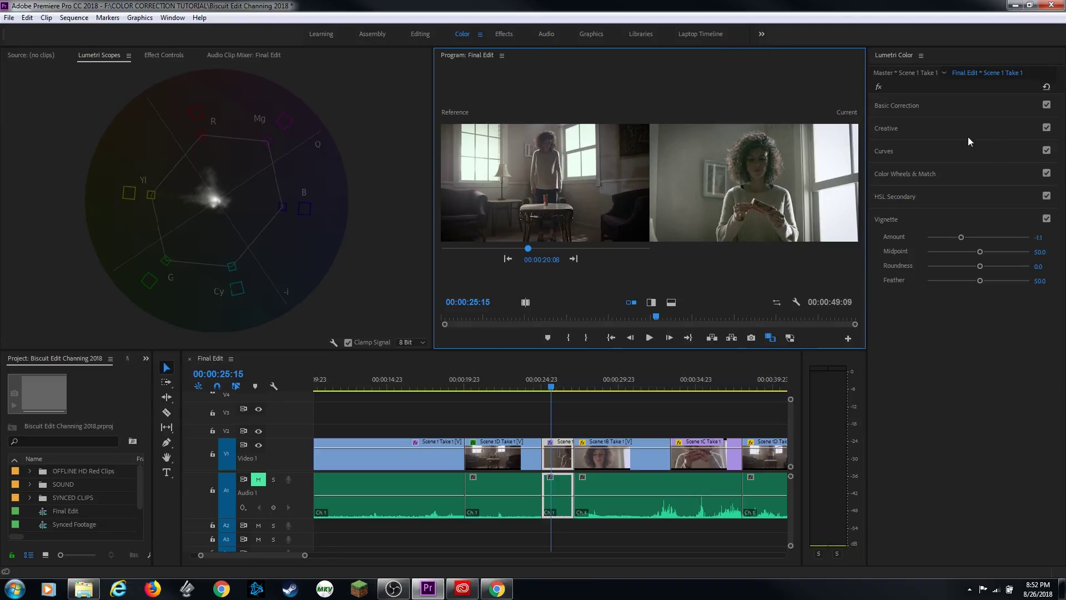
Step: Set the short Scene 1 Take 1 clip's tint to -3.8 and temperature to -11.4, checking the match against the reference at enlarged size
{"action": "left_click", "coordinate": [961, 105]}
{"action": "mouse_move", "coordinate": [980, 199]}
{"action": "left_mouse_down"}
{"action": "mouse_move", "coordinate": [961, 202]}
{"action": "mouse_move", "coordinate": [975, 200]}
{"action": "left_mouse_up"}
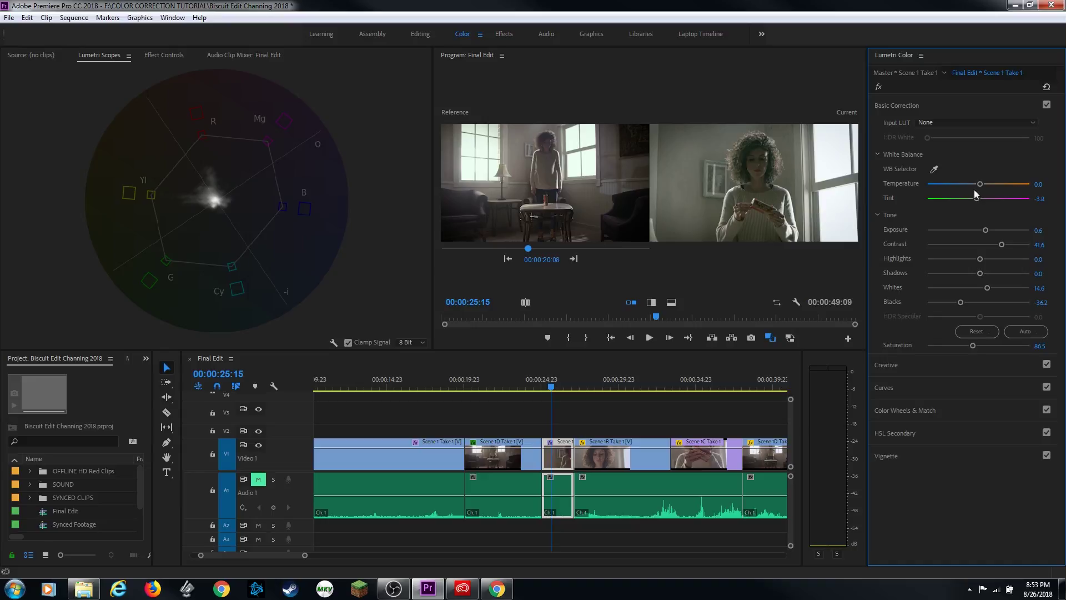
{"action": "left_click_drag", "start_coordinate": [978, 184], "coordinate": [971, 188]}
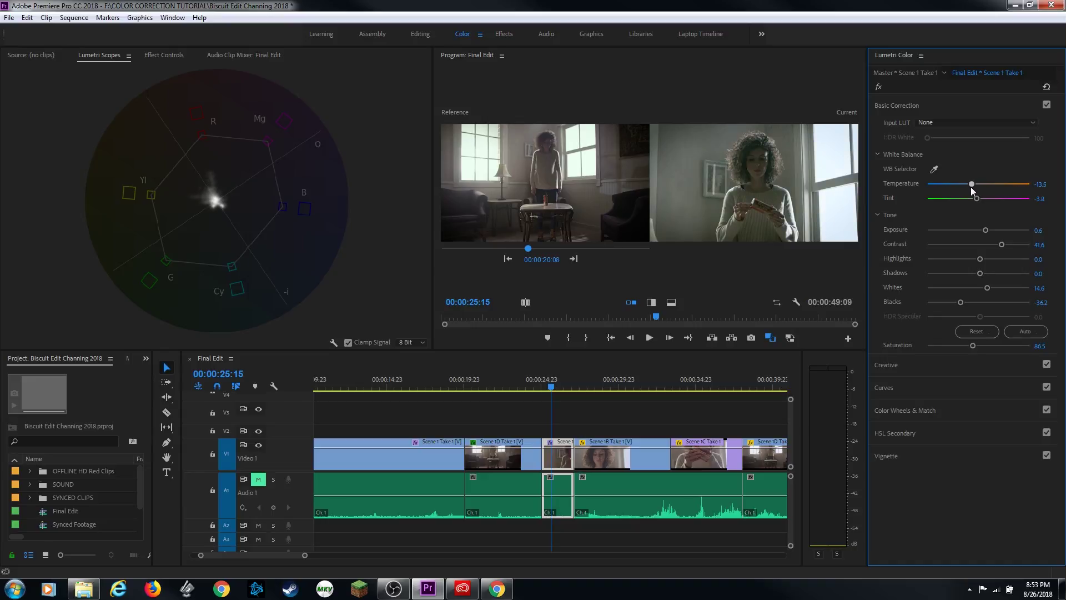
{"action": "key", "text": "grave"}
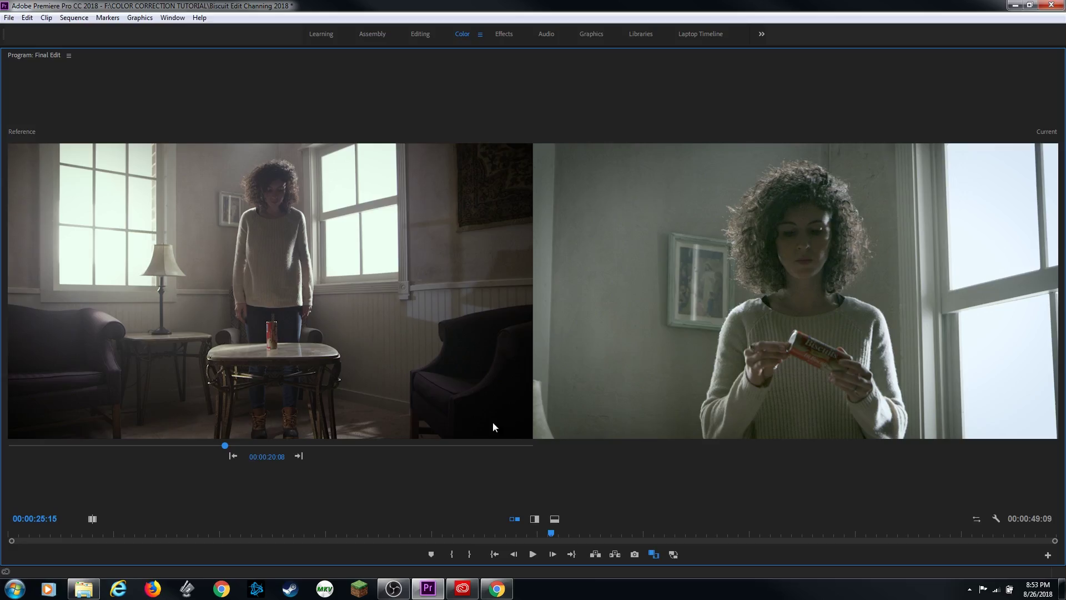
{"action": "key", "text": "grave"}
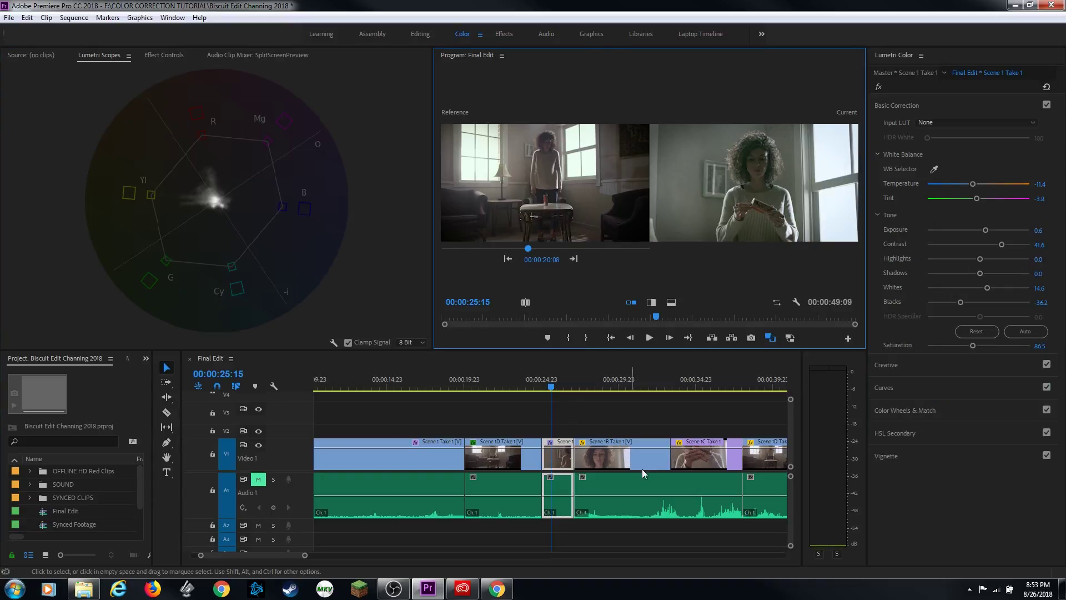
Step: Turn off Comparison View and play the cut from Scene 1D Take 1 into the short Scene 1 Take 1 clip
{"action": "left_click", "coordinate": [524, 388]}
{"action": "key", "text": "space"}
{"action": "key", "text": "space"}
{"action": "left_click", "coordinate": [632, 304]}
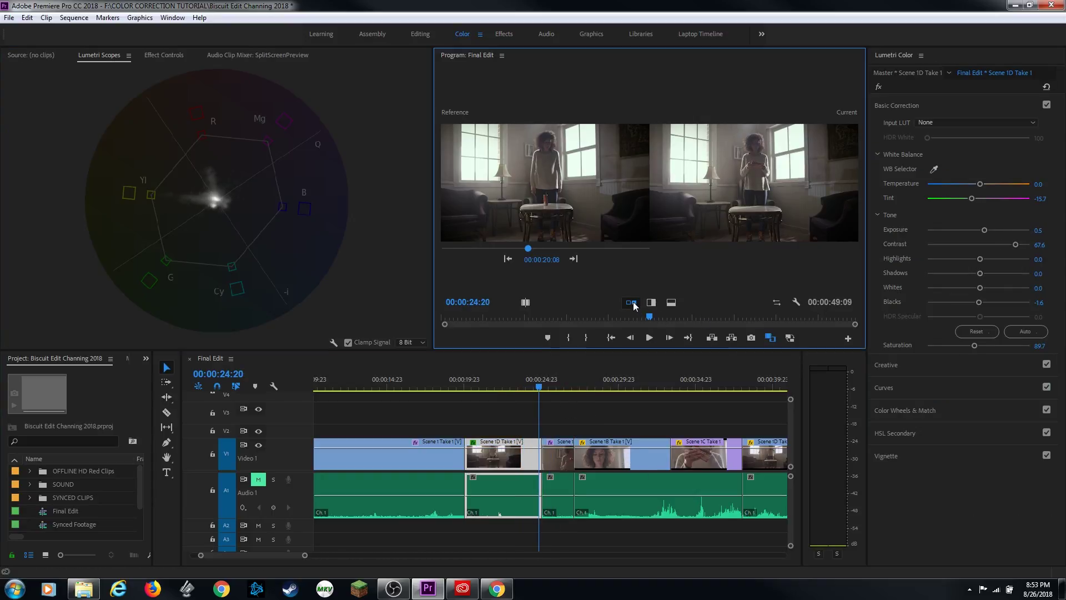
{"action": "left_click", "coordinate": [770, 337]}
{"action": "key", "text": "space"}
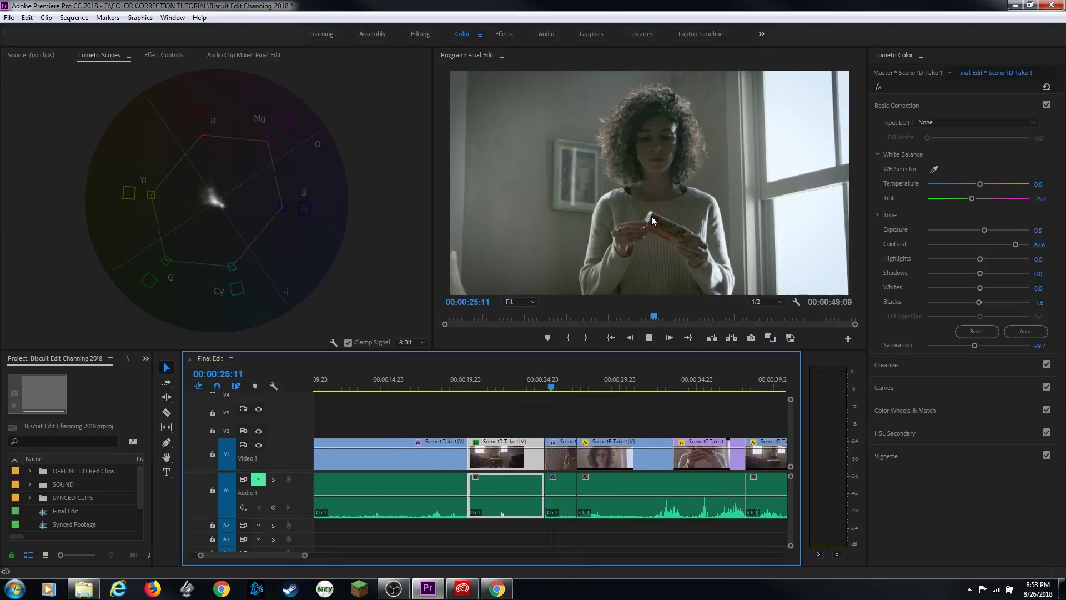
{"action": "left_click", "coordinate": [502, 379]}
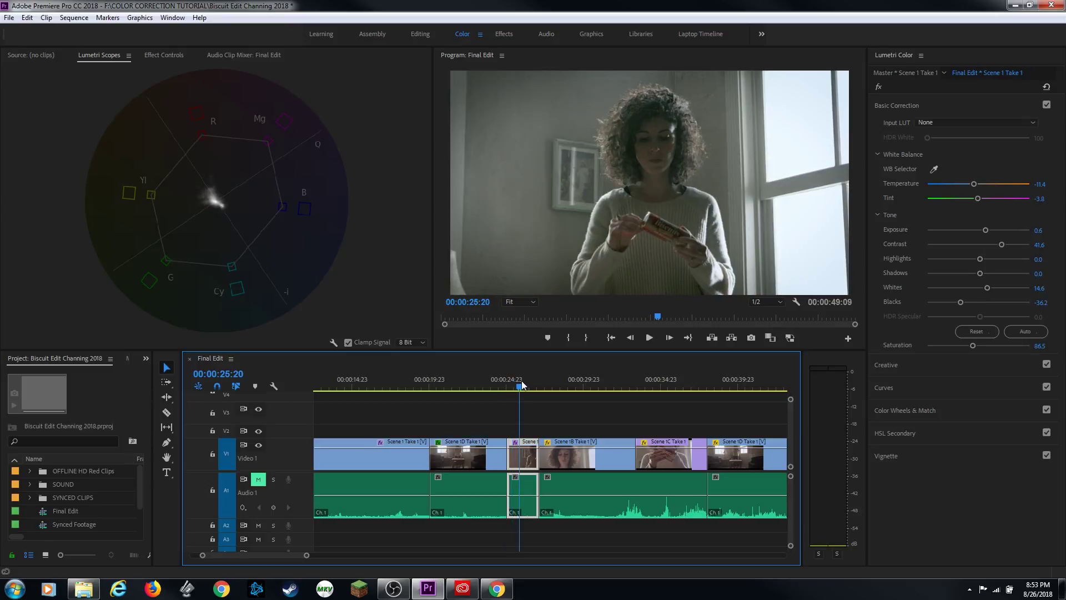
{"action": "key", "text": "space"}
Step: Show the effect controls and compare the graded Scene 1D Take 1 clip with the ungraded Scene 1D Take 1 clip further along the sequence
{"action": "key", "text": "shift+5"}
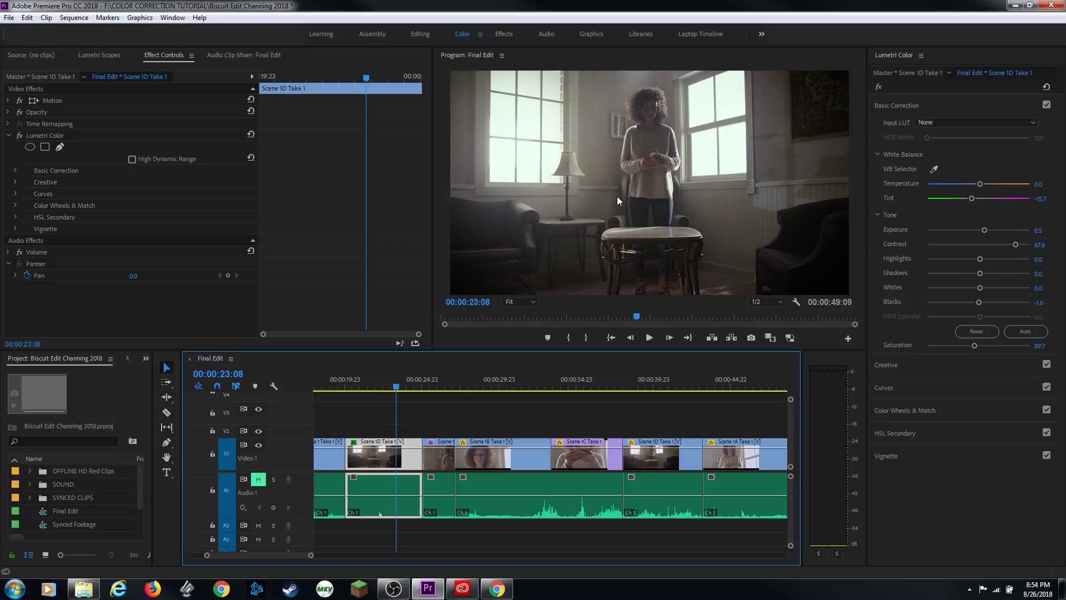
{"action": "key", "text": "l"}
{"action": "key", "text": "l"}
{"action": "key", "text": "l"}
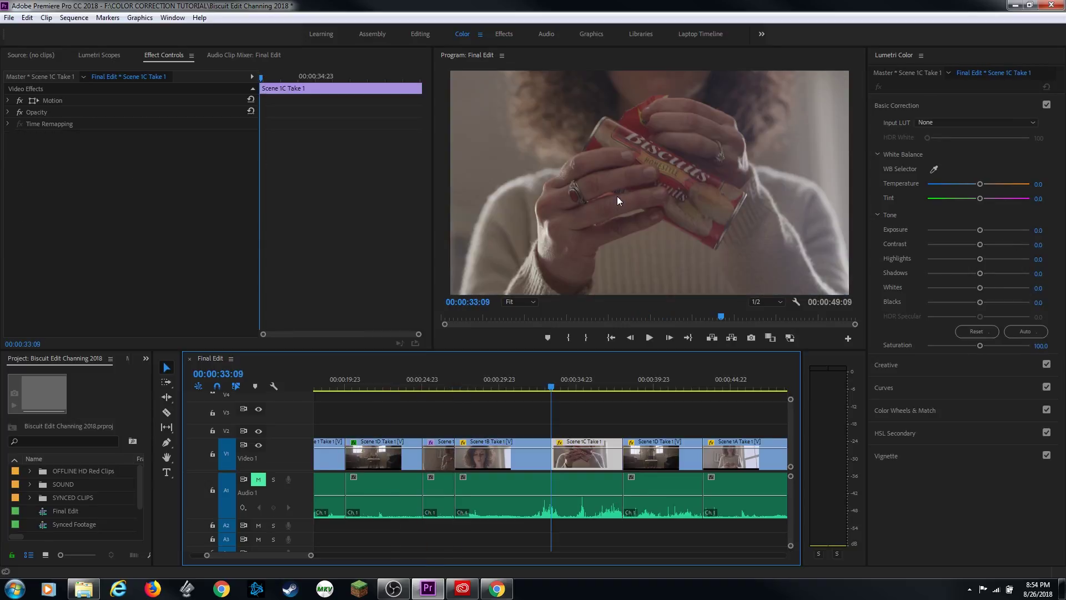
{"action": "key", "text": "k"}
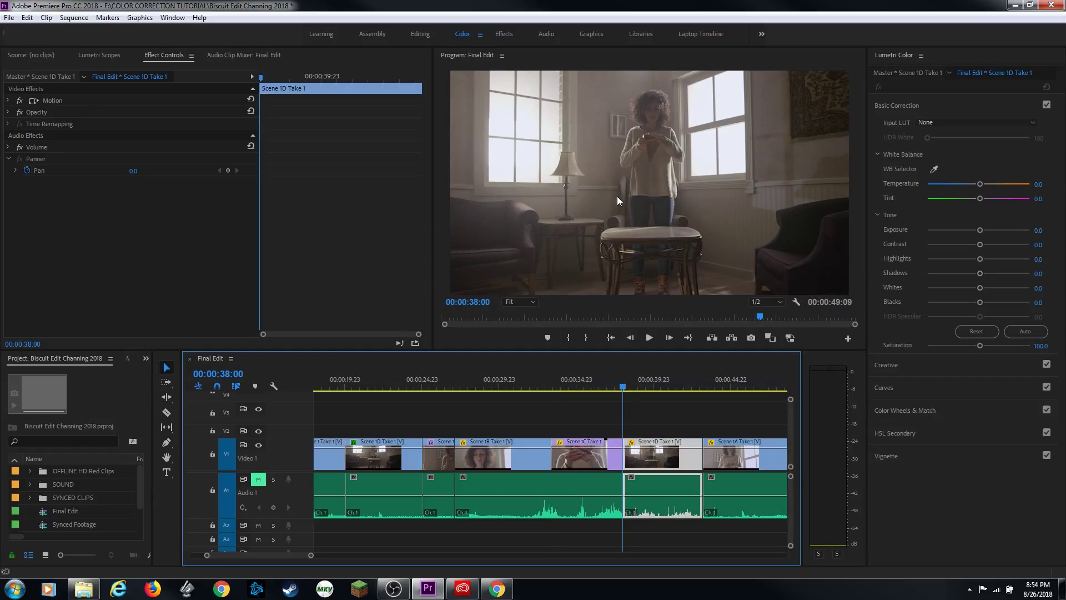
{"action": "left_click", "coordinate": [387, 391]}
{"action": "left_click", "coordinate": [388, 388]}
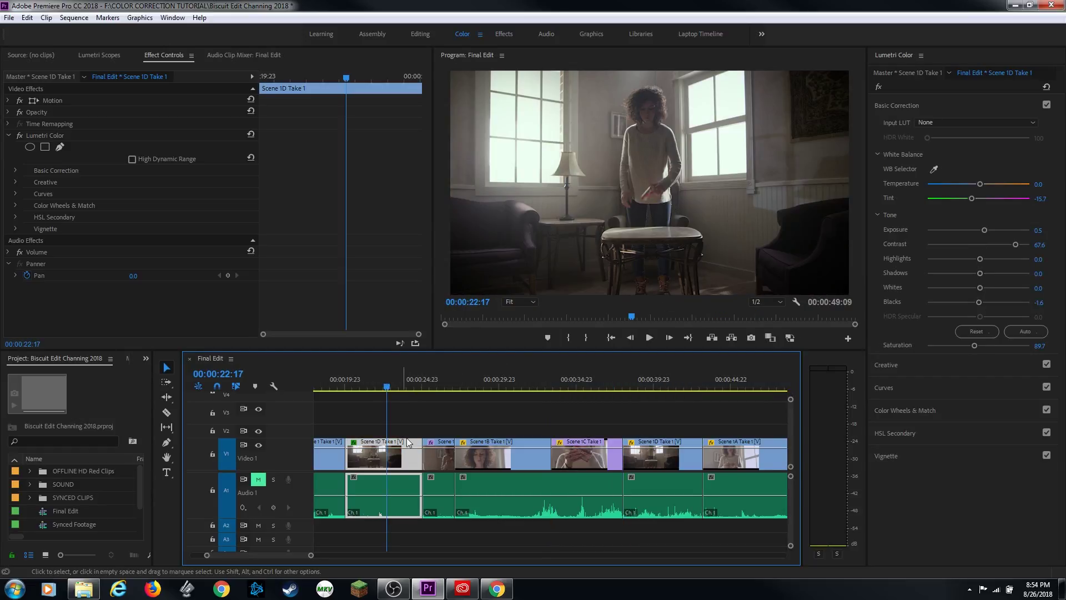
{"action": "left_click", "coordinate": [647, 388]}
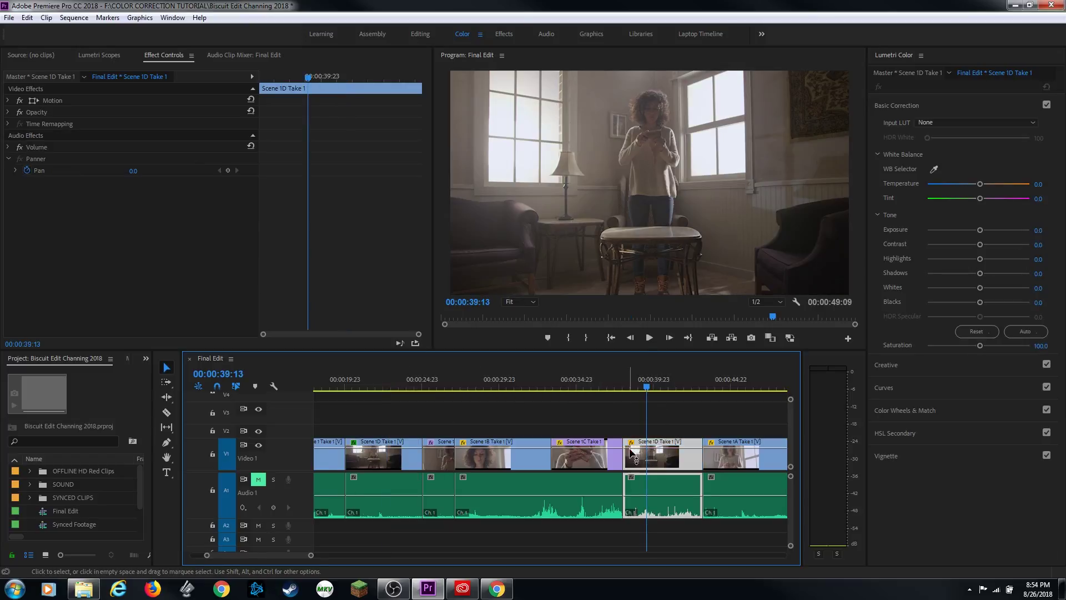
{"action": "left_click", "coordinate": [393, 389]}
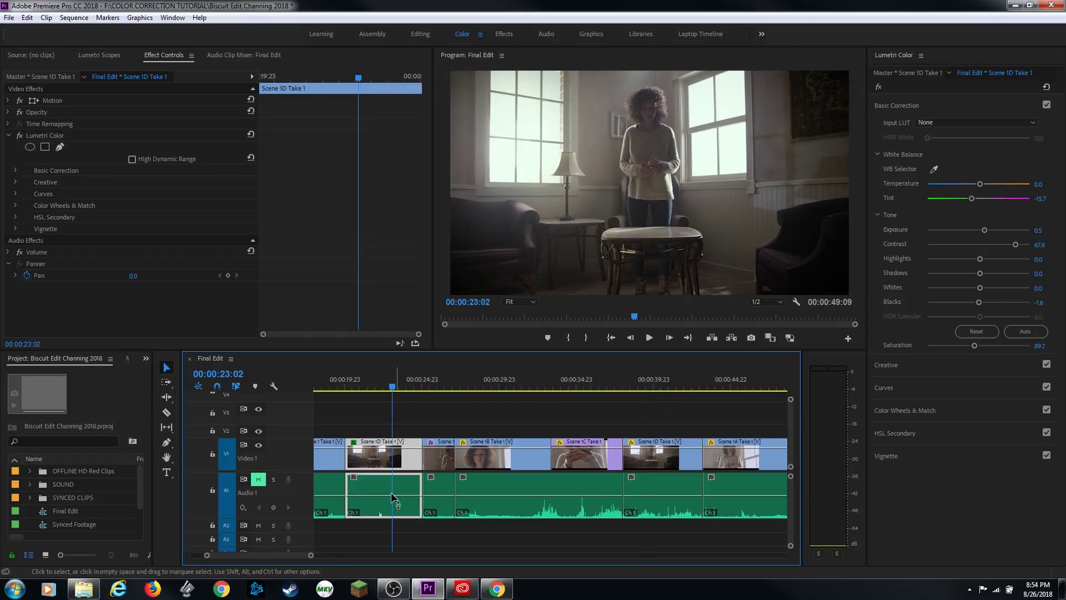
Step: Copy the Lumetri Color effect from the graded Scene 1D Take 1 clip onto the ungraded Scene 1D Take 1 clip
{"action": "left_click", "coordinate": [160, 61]}
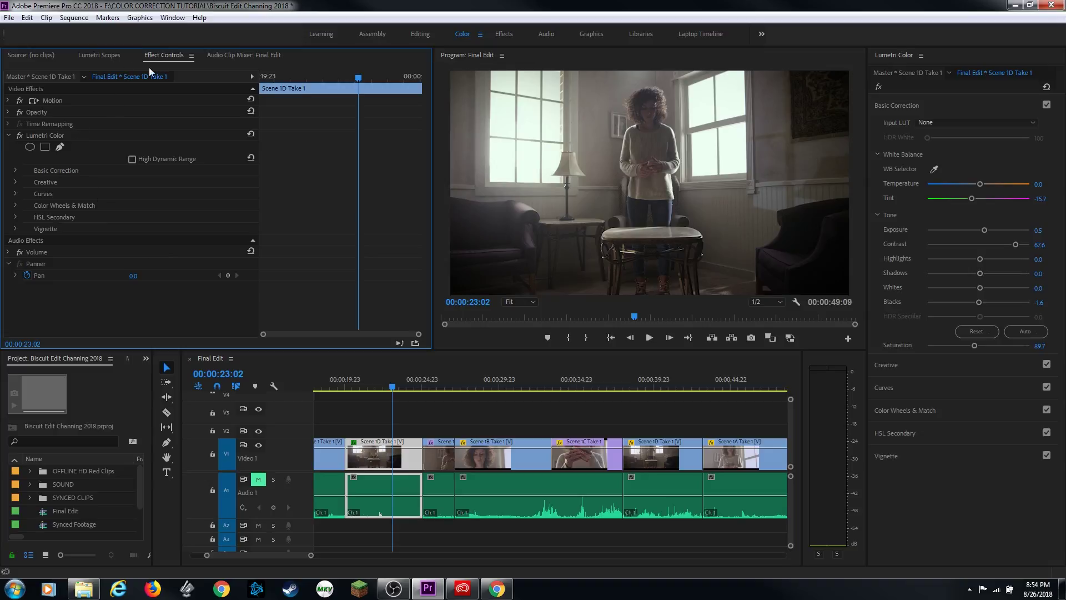
{"action": "left_click", "coordinate": [42, 134]}
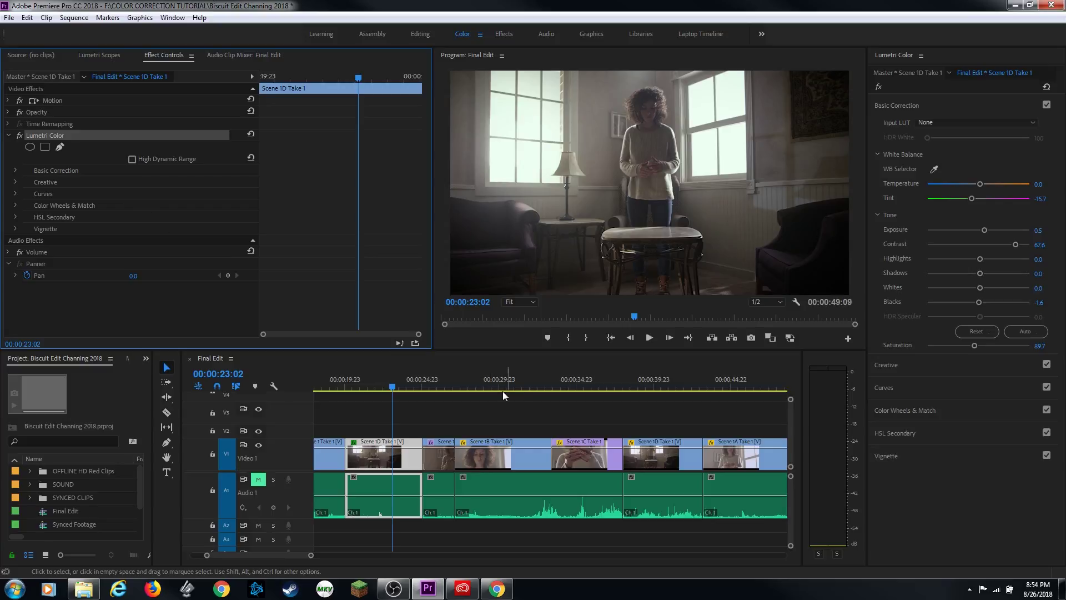
{"action": "left_click", "coordinate": [647, 389]}
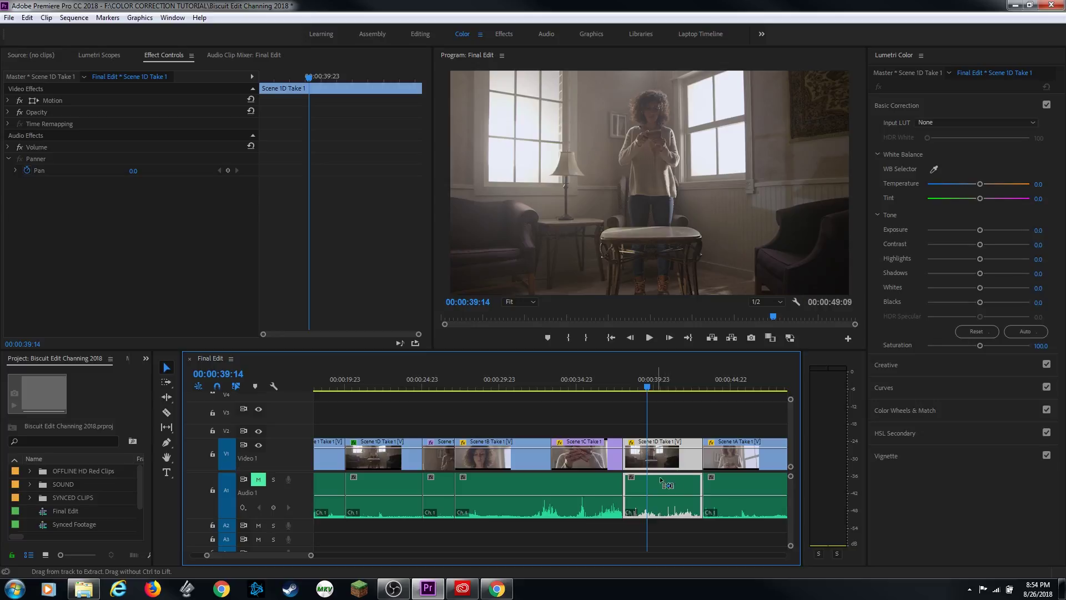
{"action": "key", "text": "ctrl+v"}
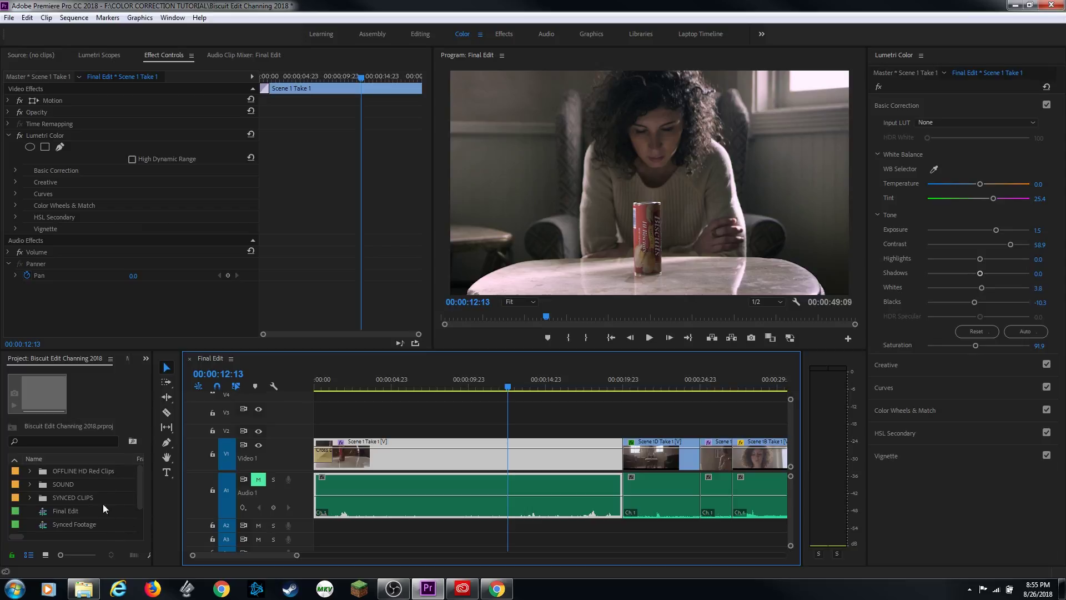
Step: Create an adjustment layer in the Biscuit Edit Channing 2018 project
{"action": "key", "text": "grave"}
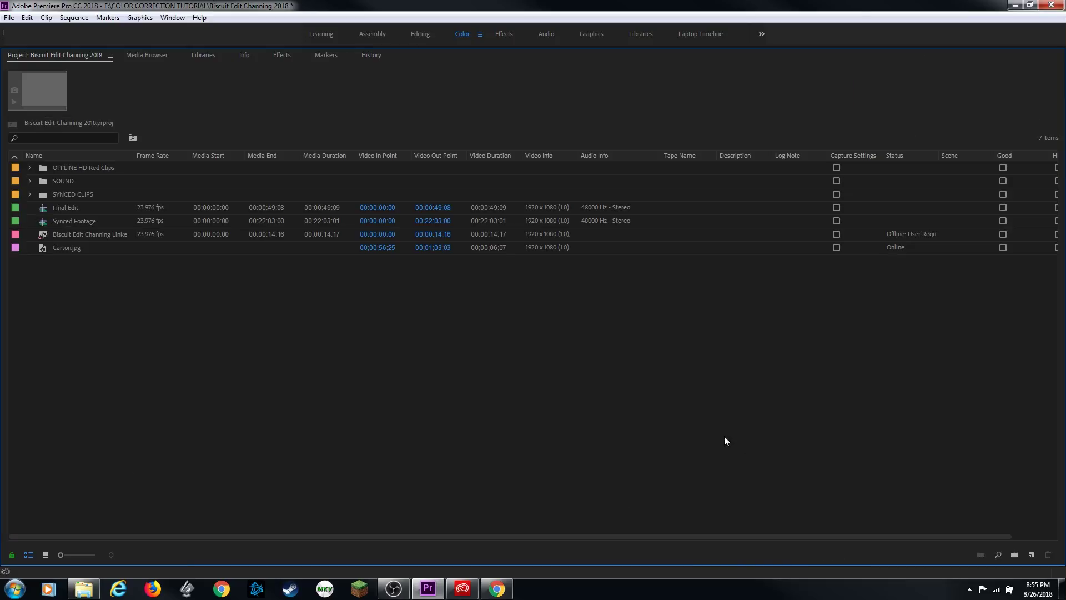
{"action": "left_click", "coordinate": [1033, 555]}
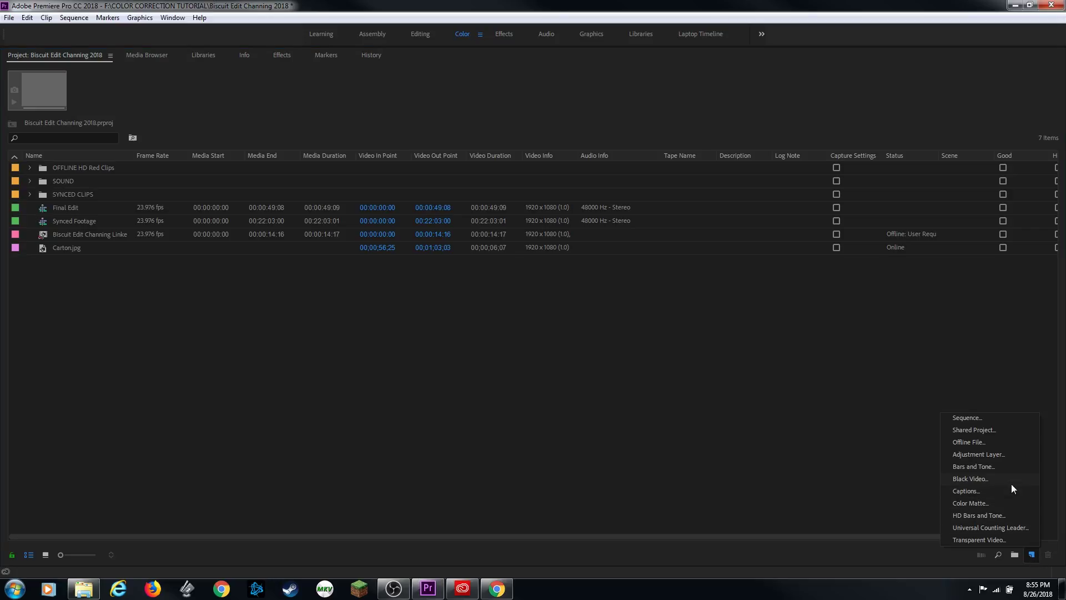
{"action": "left_click", "coordinate": [1002, 456]}
{"action": "left_click", "coordinate": [550, 332]}
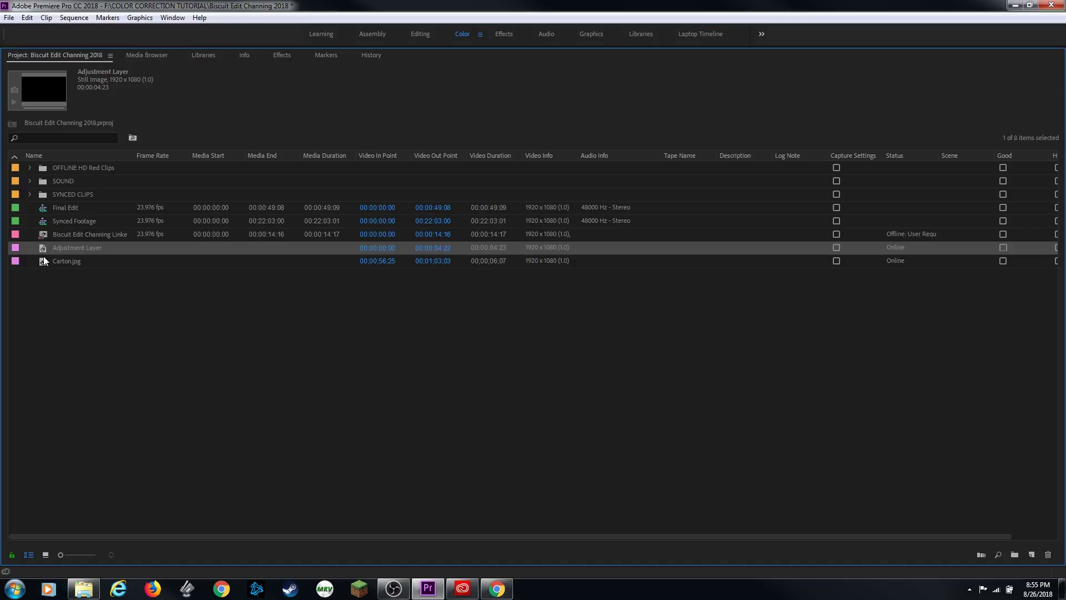
{"action": "key", "text": "grave"}
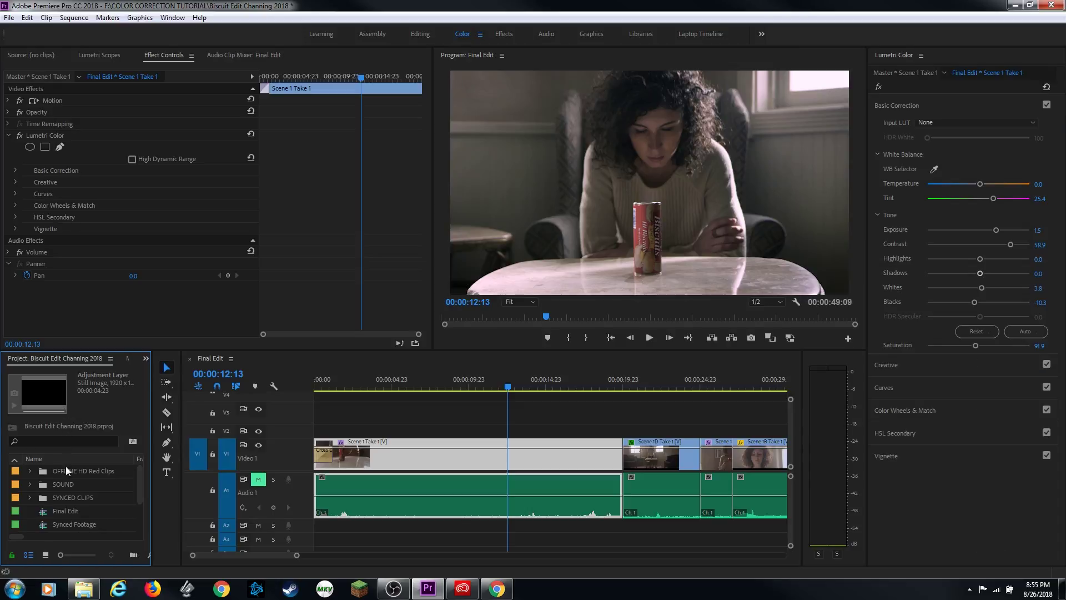
Step: Place the adjustment layer at the start of track V2 and extend it over the whole Final Edit sequence
{"action": "scroll", "coordinate": [88, 523], "scroll_direction": "down", "scroll_amount": 3}
{"action": "left_click_drag", "start_coordinate": [38, 512], "coordinate": [308, 428]}
{"action": "left_click", "coordinate": [348, 403]}
{"action": "key", "text": "minus"}
{"action": "left_click_drag", "start_coordinate": [353, 429], "coordinate": [694, 445]}
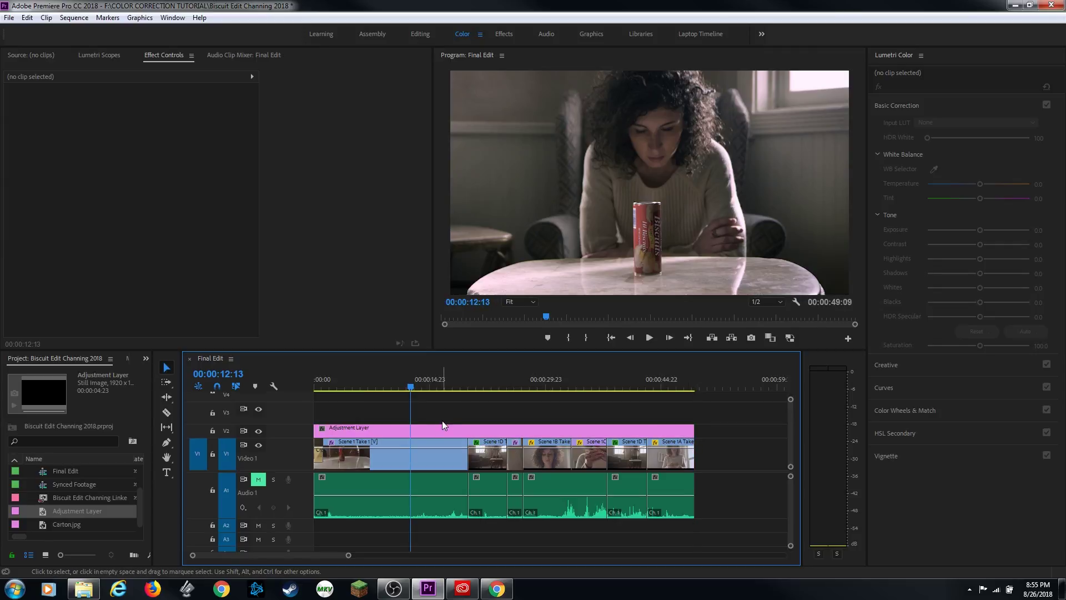
Step: Browse the creative looks for the adjustment layer on V2 and apply Fuji F125 Kodak 2395 (by Adobe)
{"action": "left_click", "coordinate": [360, 431]}
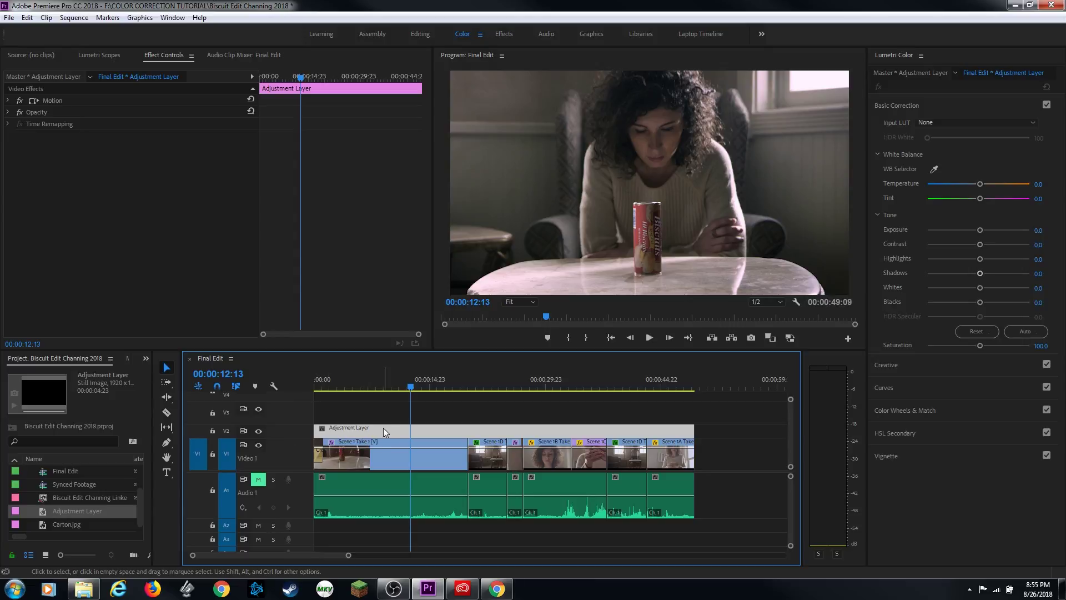
{"action": "left_click", "coordinate": [227, 430]}
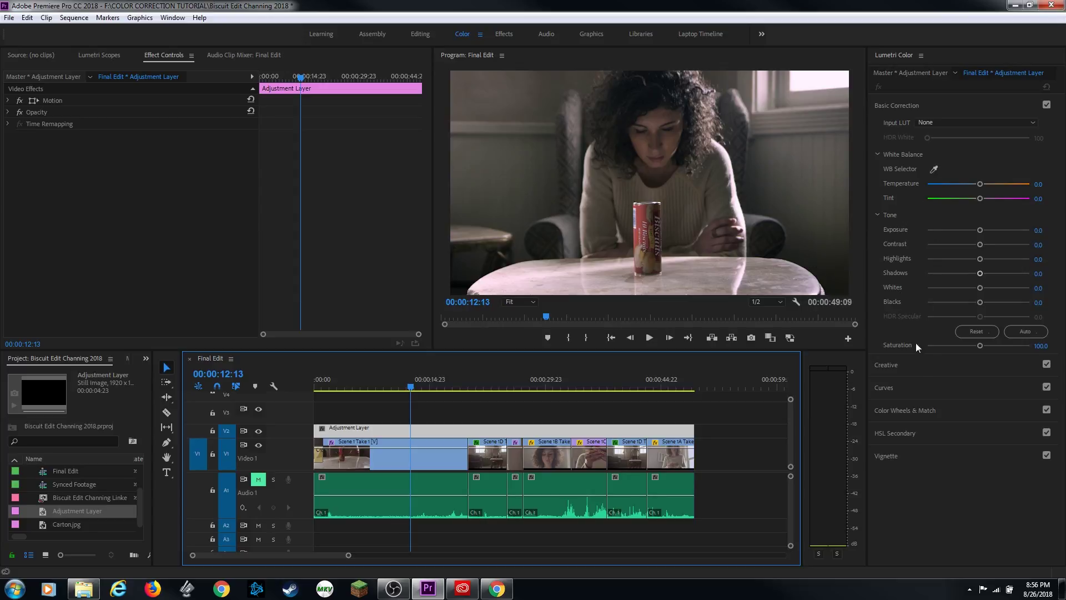
{"action": "left_click", "coordinate": [921, 367]}
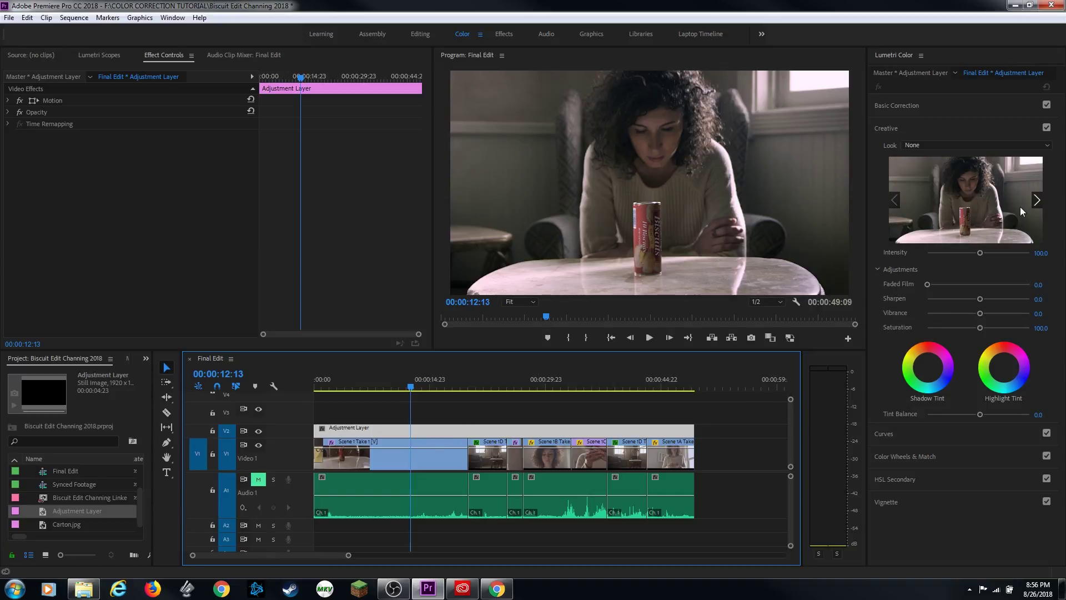
{"action": "left_click", "coordinate": [1037, 202]}
{"action": "left_click", "coordinate": [1038, 201]}
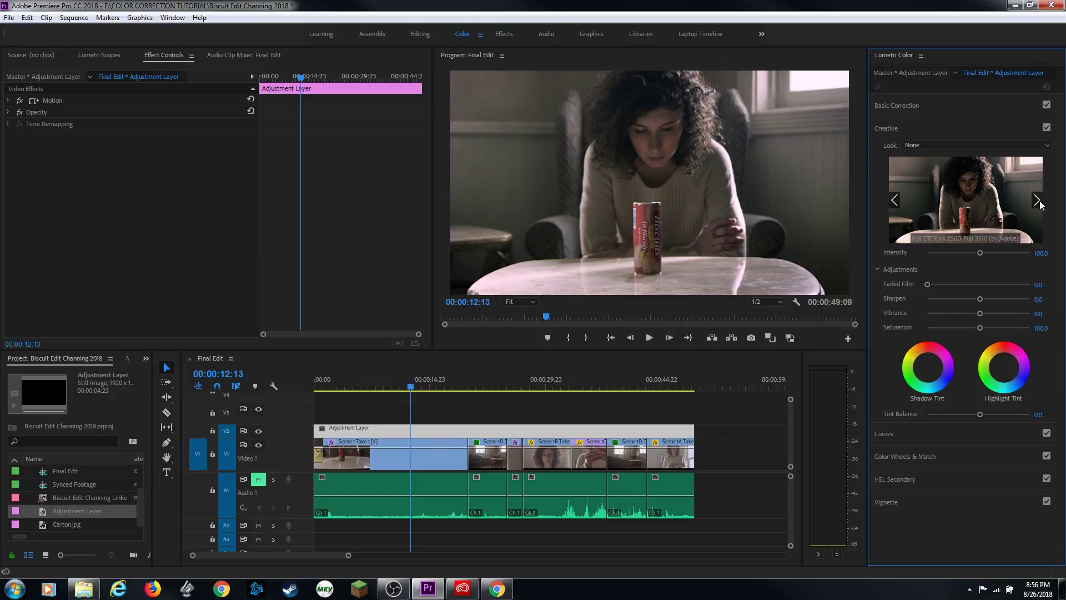
{"action": "left_click", "coordinate": [1037, 202]}
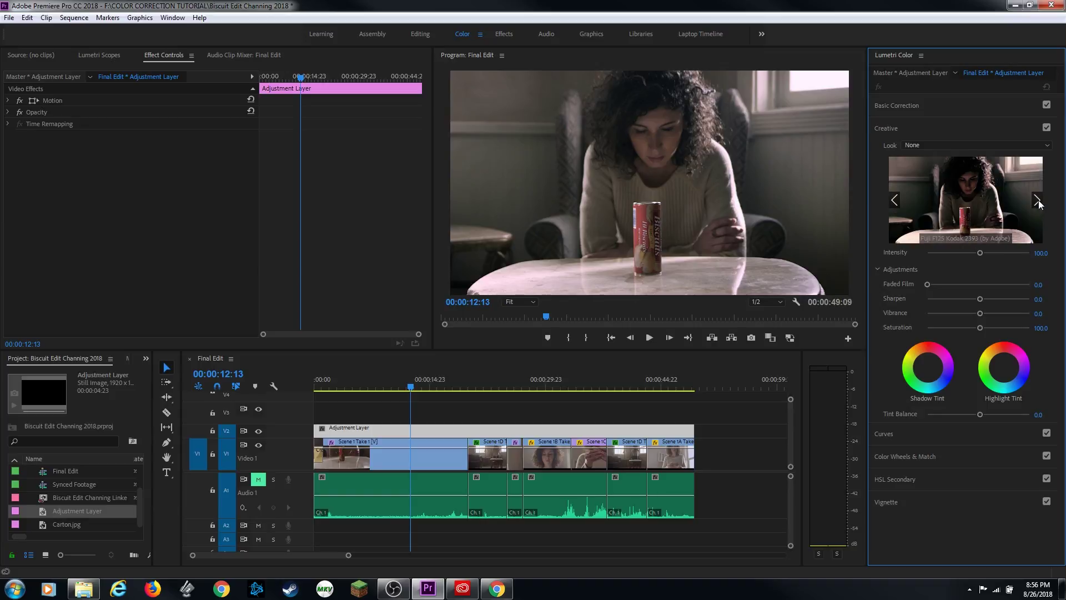
{"action": "left_click", "coordinate": [1038, 202]}
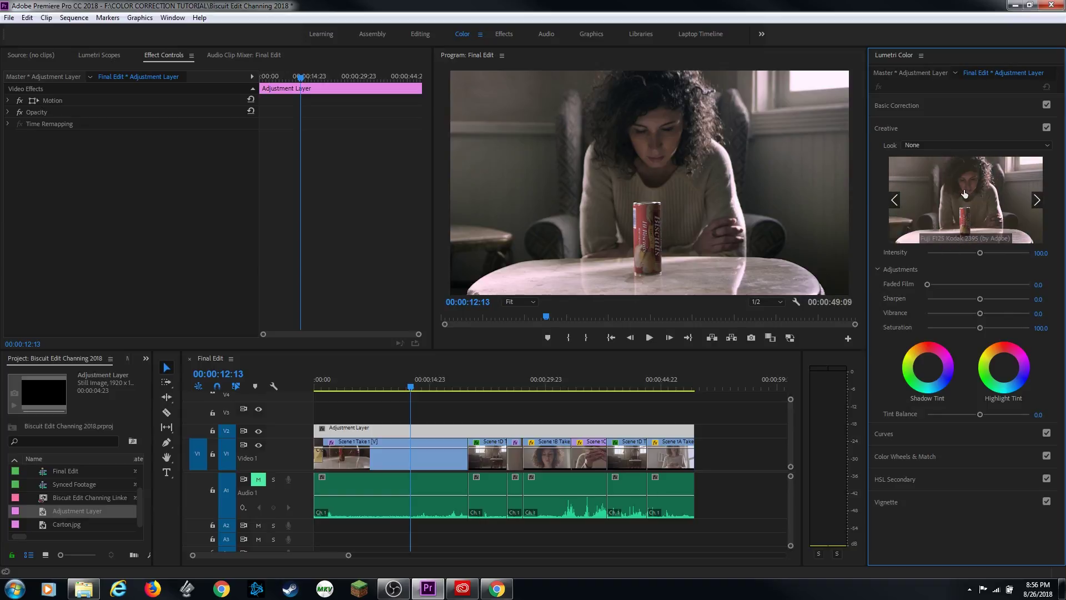
{"action": "left_click", "coordinate": [955, 206]}
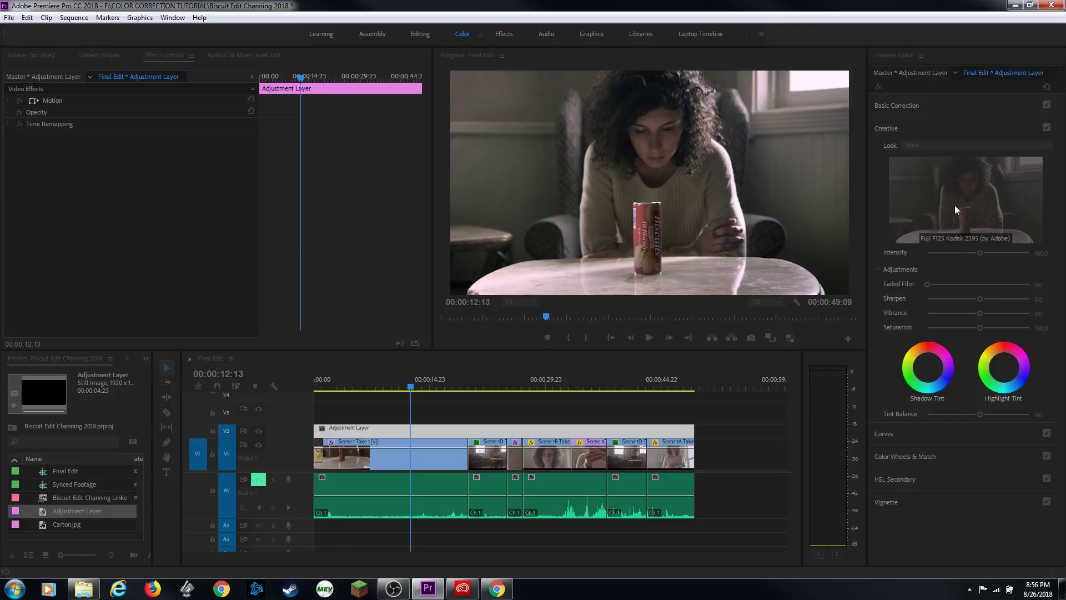
Step: At 00:00:20:20, set the adjustment layer's look intensity to 64.9, faded film to 24.3, sharpen to 21.1 and vibrance to 24.3
{"action": "left_click", "coordinate": [425, 431]}
{"action": "left_click_drag", "start_coordinate": [433, 387], "coordinate": [475, 390]}
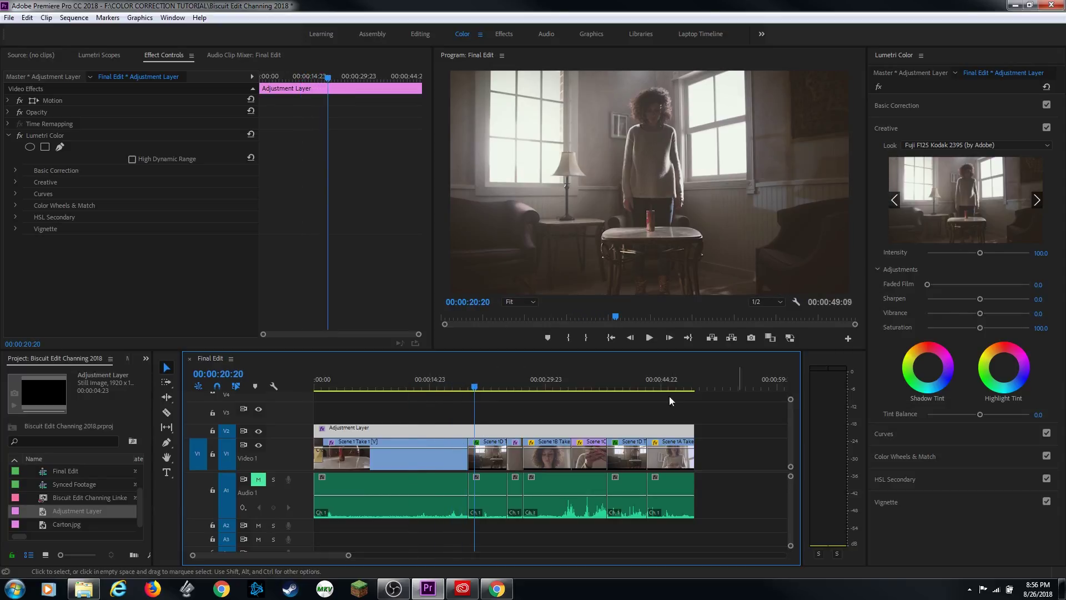
{"action": "left_click_drag", "start_coordinate": [979, 253], "coordinate": [972, 254]}
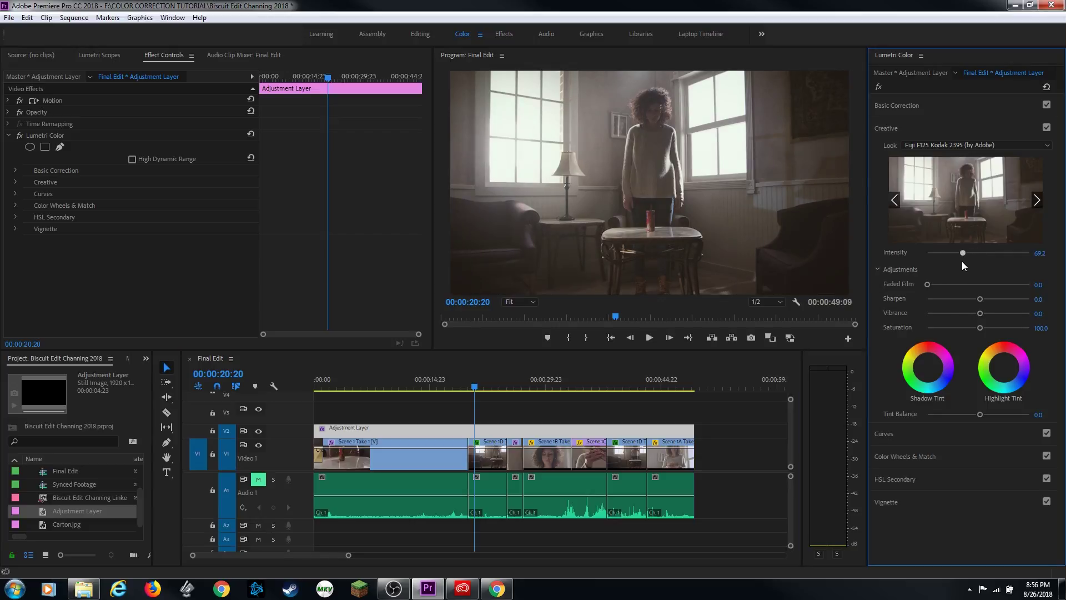
{"action": "left_click_drag", "start_coordinate": [961, 261], "coordinate": [960, 261]}
{"action": "left_click_drag", "start_coordinate": [927, 284], "coordinate": [992, 314]}
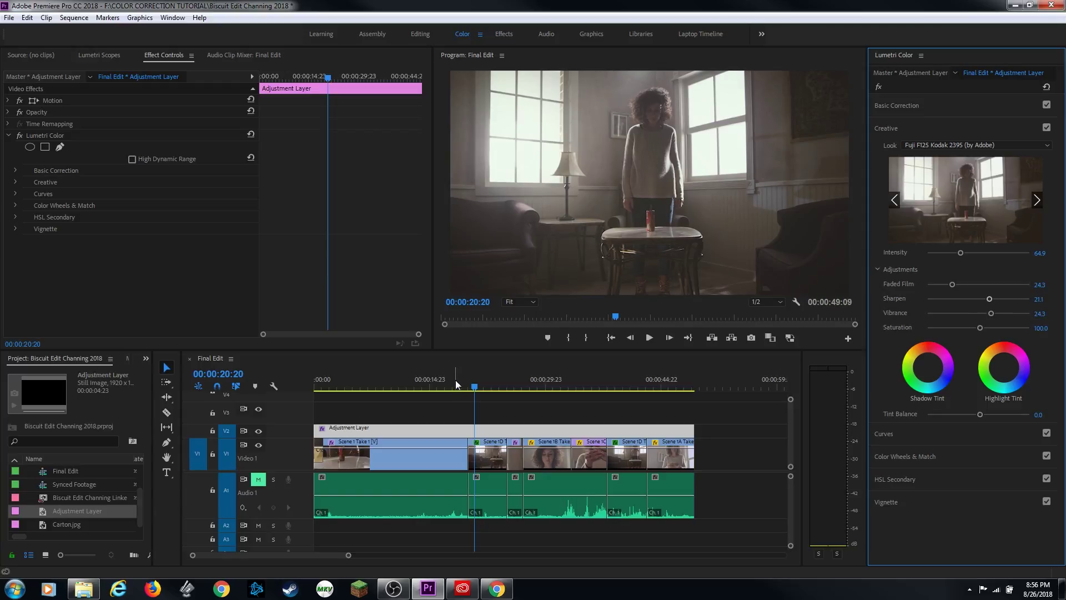
Step: Compare the picture with track V2 hidden and shown, and raise the adjustment layer's look intensity to 93.0
{"action": "left_click", "coordinate": [259, 431]}
{"action": "left_click", "coordinate": [260, 432]}
{"action": "left_click", "coordinate": [260, 431]}
{"action": "left_click", "coordinate": [261, 432]}
{"action": "mouse_move", "coordinate": [965, 253]}
{"action": "left_mouse_down"}
{"action": "mouse_move", "coordinate": [990, 254]}
{"action": "mouse_move", "coordinate": [974, 254]}
{"action": "left_mouse_up"}
{"action": "left_click", "coordinate": [259, 431]}
{"action": "left_click", "coordinate": [258, 431]}
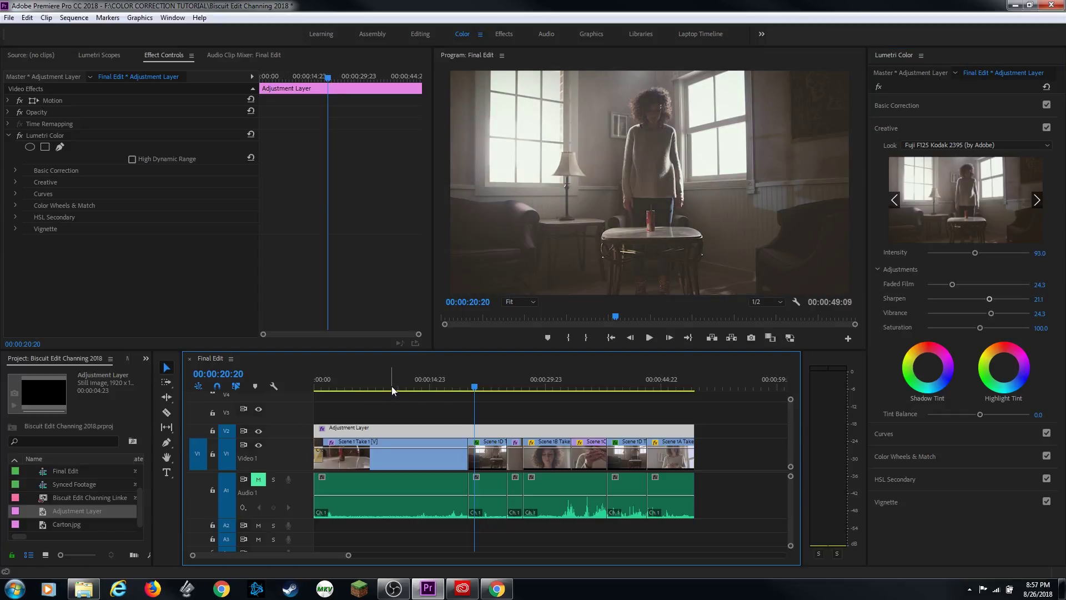
Step: Play the graded sequence from the end of the first Scene 1 Take 1 clip into the short Scene 1 Take 1 clip
{"action": "left_click", "coordinate": [442, 383]}
{"action": "key", "text": "space"}
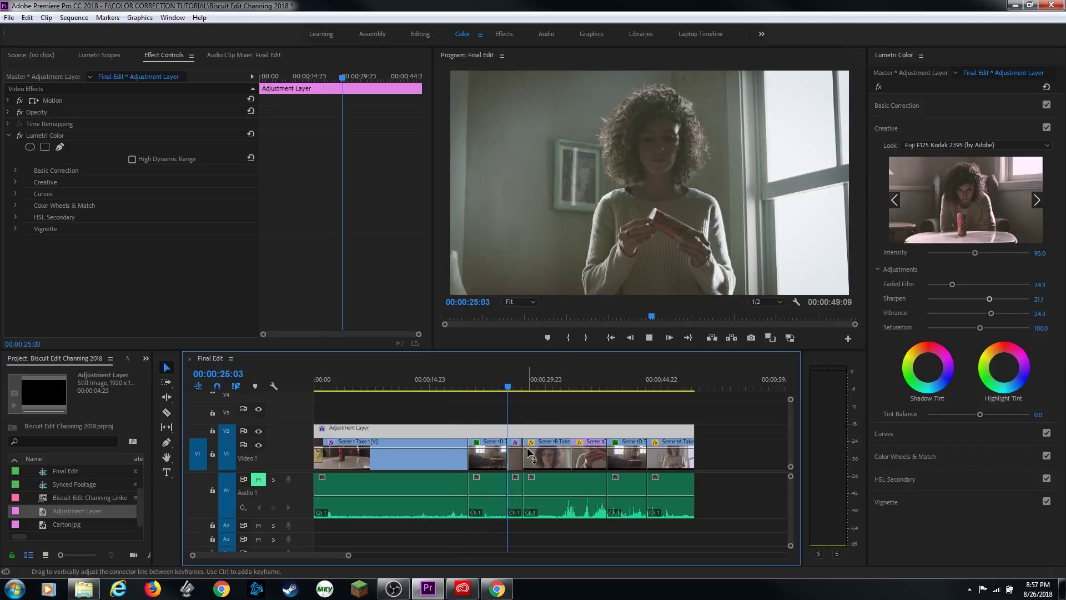
{"action": "key", "text": "space"}
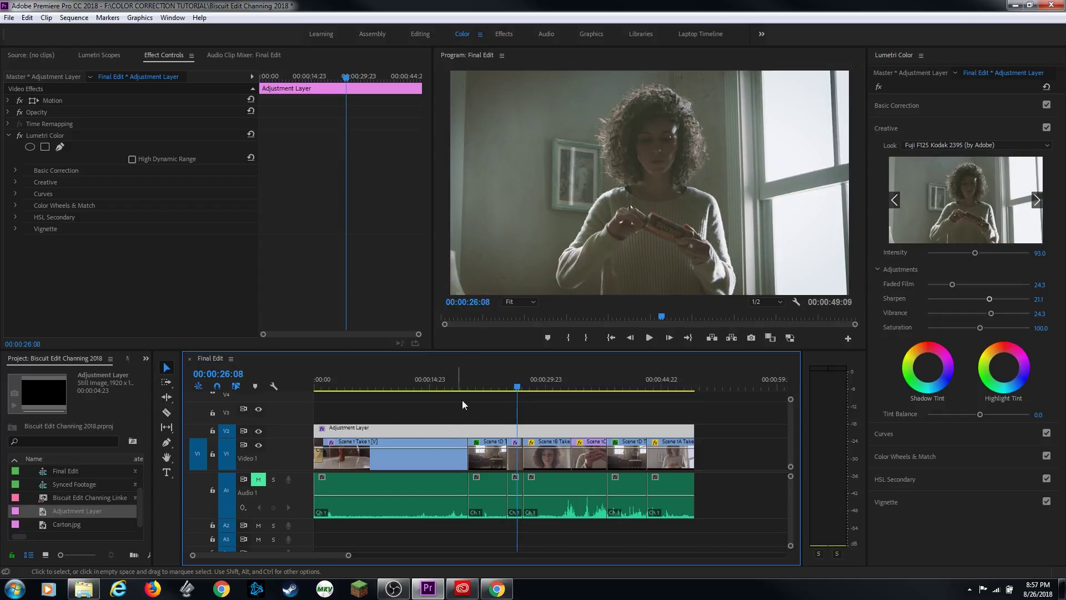